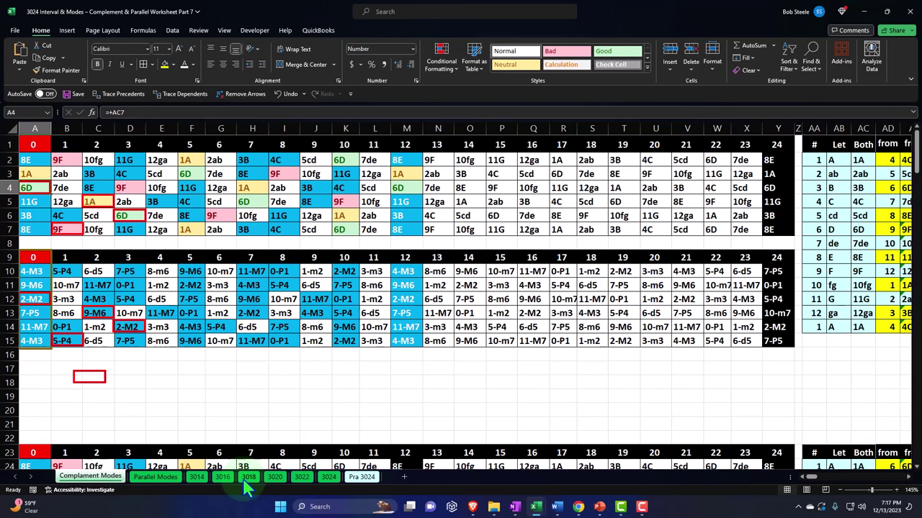
# Open the Pra 3024 worksheet and go to the note and interval reference tables beside the fretboard grids.
pyautogui.click(360, 481)
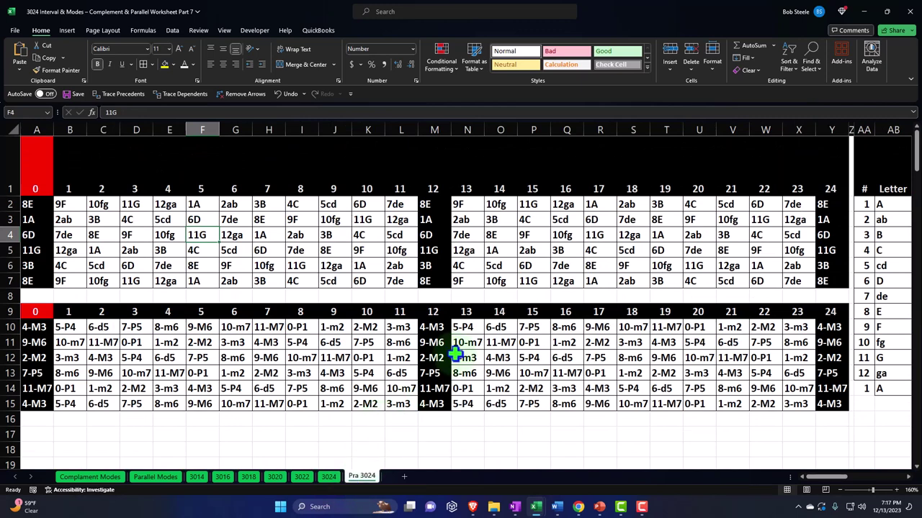
pyautogui.click(514, 263)
pyautogui.press('Right')
pyautogui.press('Right')
pyautogui.press('Right')
pyautogui.press('Right')
pyautogui.press('Right')
pyautogui.press('Right')
pyautogui.press('Right')
pyautogui.press('Right')
pyautogui.press('Right')
pyautogui.press('Right')
pyautogui.press('Right')
pyautogui.press('Right')
pyautogui.press('Right')
pyautogui.press('Right')
pyautogui.press('Right')
pyautogui.press('Right')
pyautogui.press('Right')
pyautogui.press('Right')
pyautogui.press('Right')
pyautogui.press('Right')
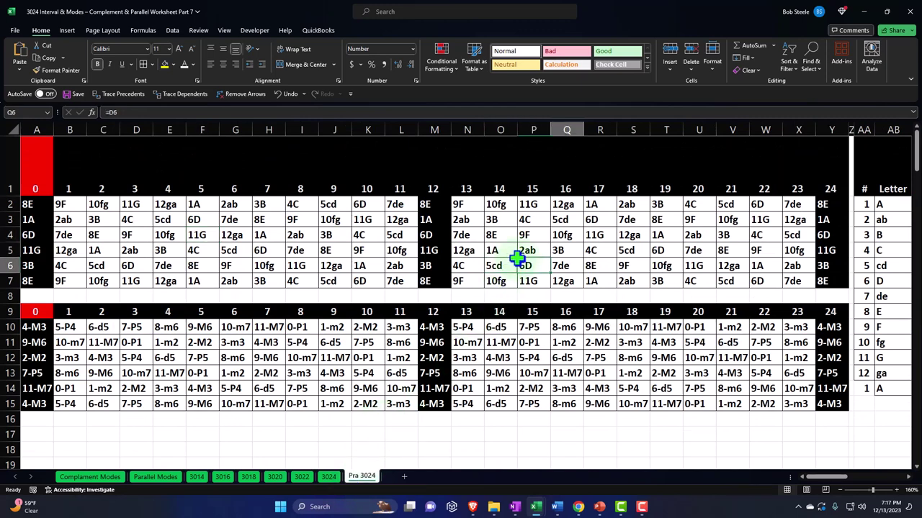
pyautogui.press('Right')
pyautogui.press('Right')
pyautogui.press('Right')
pyautogui.press('Right')
pyautogui.press('Right')
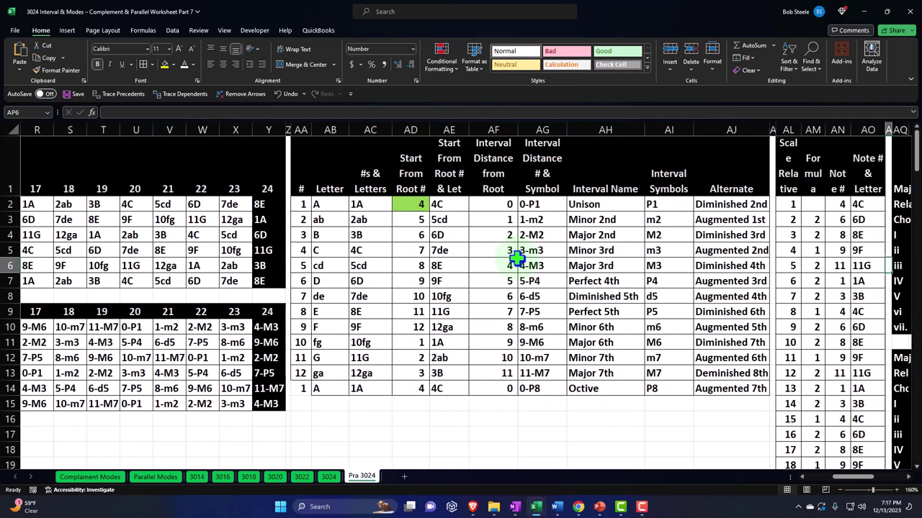
# Examine the letter, note number and combined number-letter columns of the note reference table.
pyautogui.moveTo(328, 206); pyautogui.dragTo(326, 388)
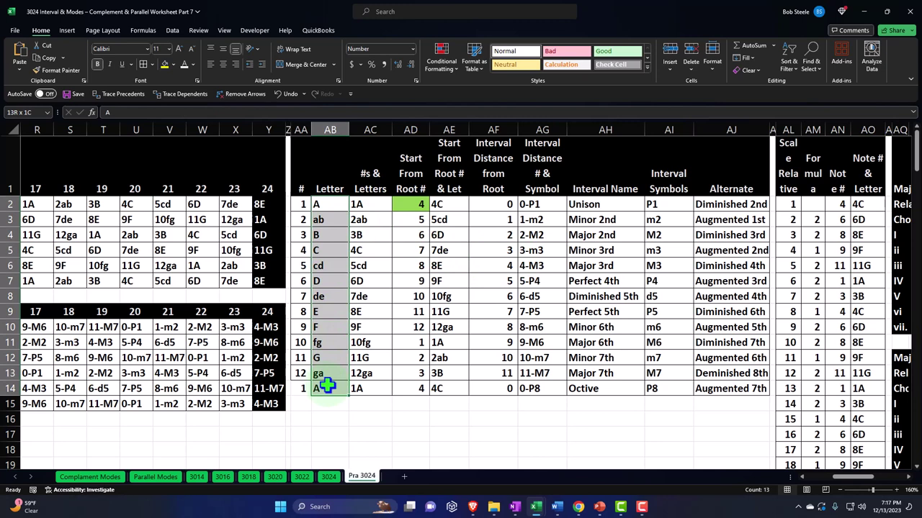
pyautogui.moveTo(301, 205); pyautogui.dragTo(300, 391)
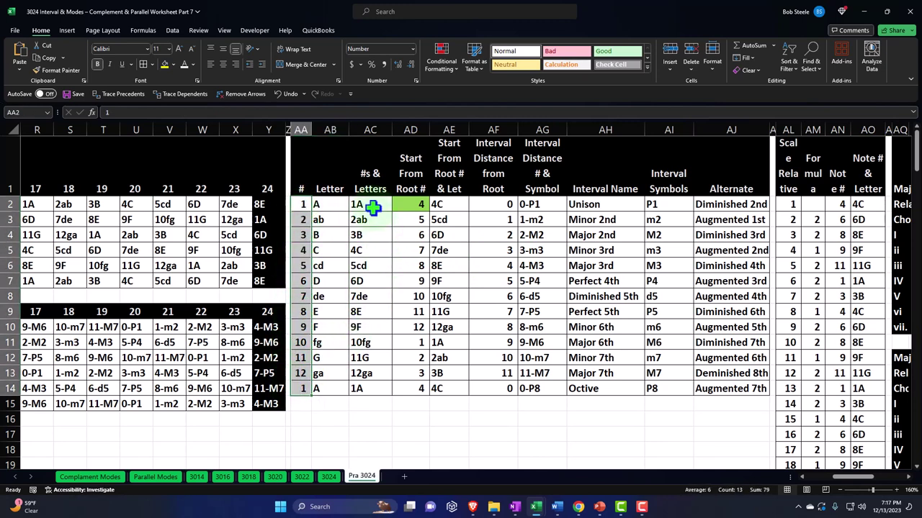
pyautogui.moveTo(373, 208); pyautogui.dragTo(362, 395)
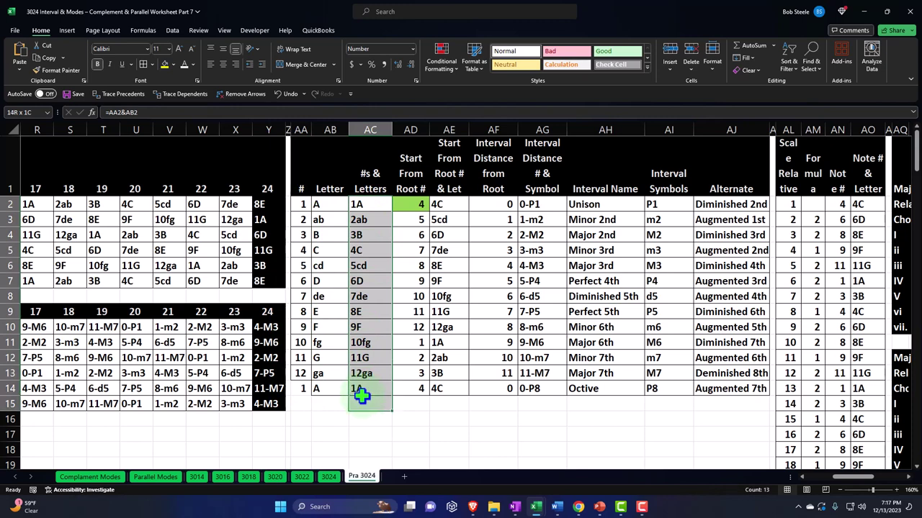
# Try 11 as the starting root number in AD2 and restore it to 4.
pyautogui.click(422, 205)
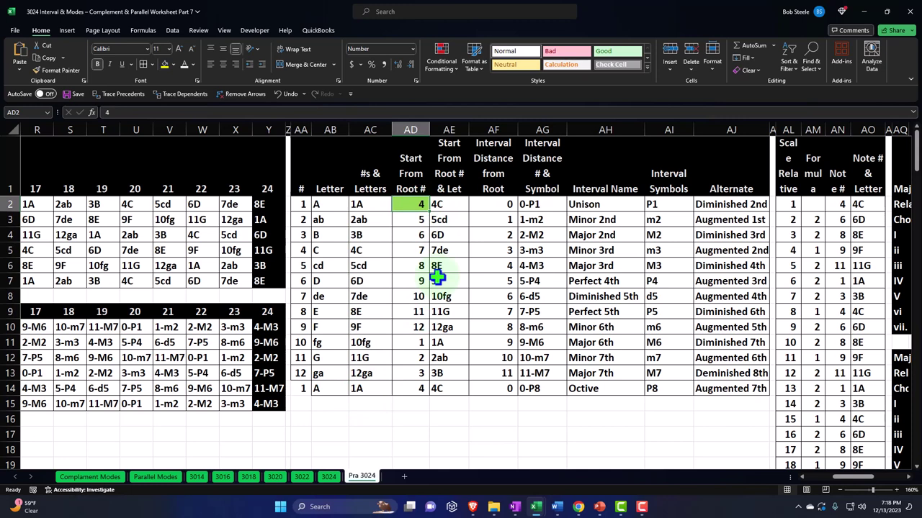
pyautogui.write('11')
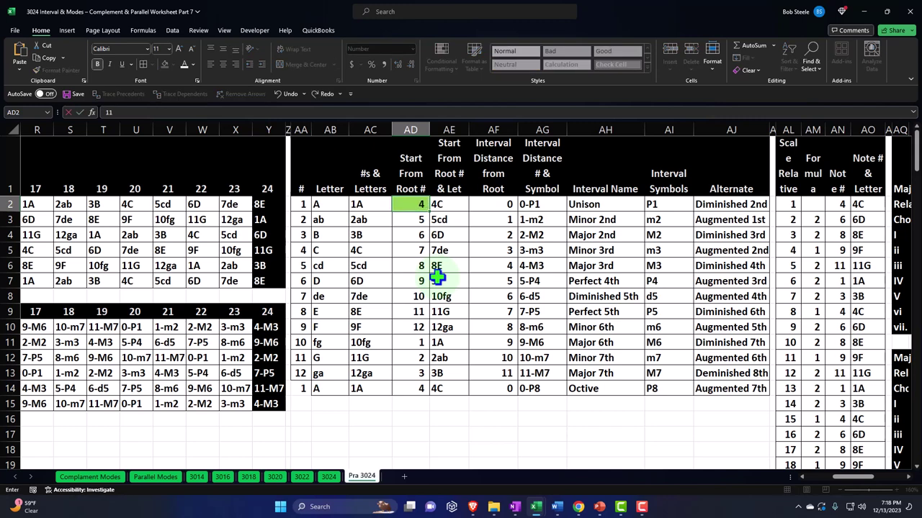
pyautogui.press('Return')
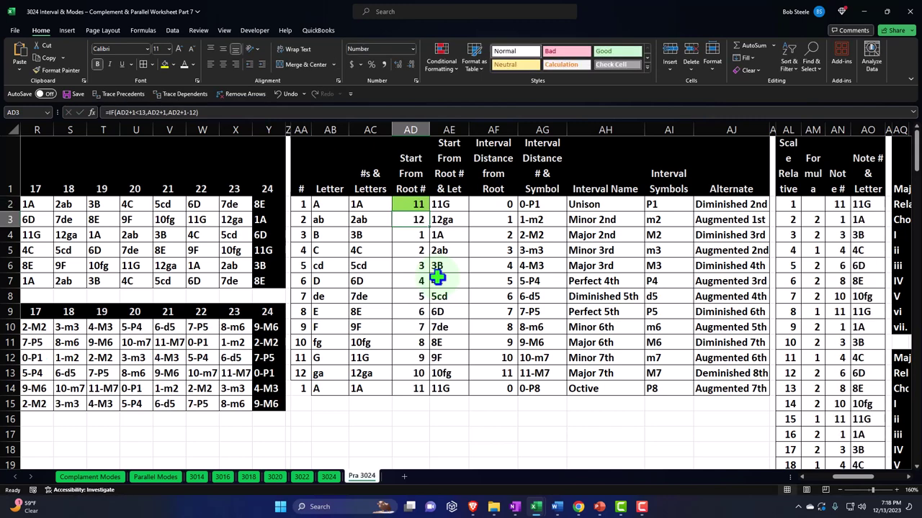
pyautogui.press('Up')
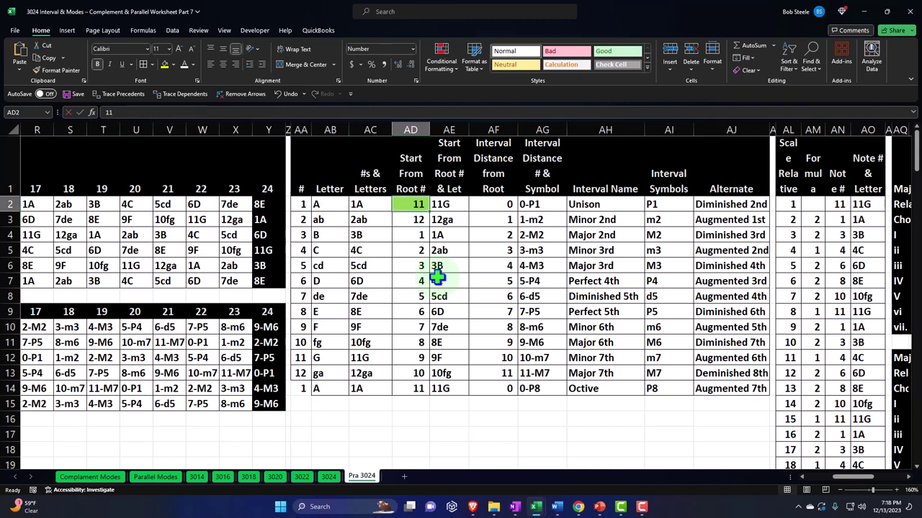
pyautogui.write('4')
pyautogui.press('Return')
# Compare the root-based notes in AE2:AE14 with the combined notes from 4C down in column AC.
pyautogui.click(437, 278)
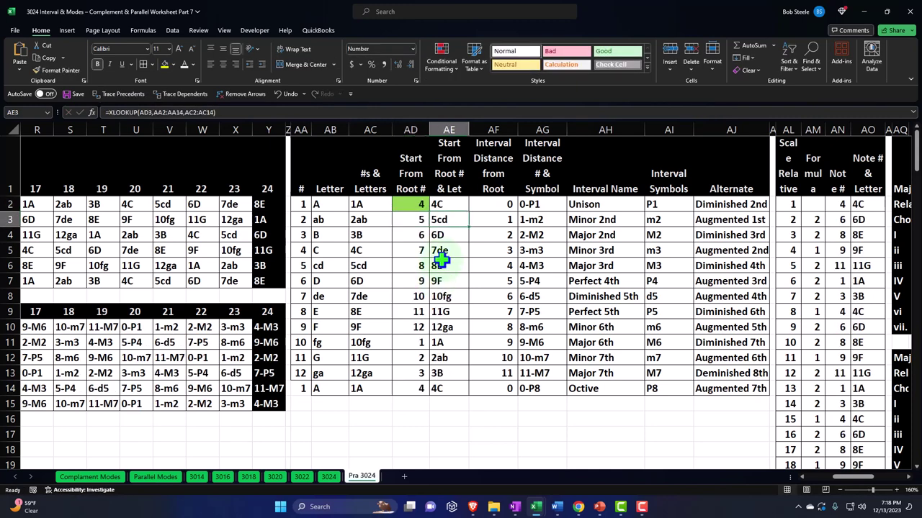
pyautogui.moveTo(445, 208); pyautogui.dragTo(448, 387)
pyautogui.moveTo(368, 251); pyautogui.dragTo(363, 388)
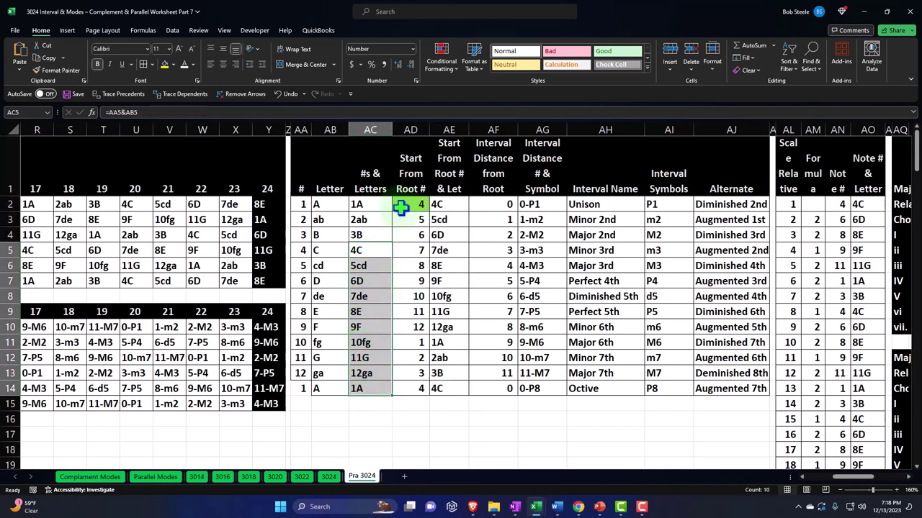
# Examine the interval distances from the root in column AF, from unison down to the major 7th.
pyautogui.click(491, 206)
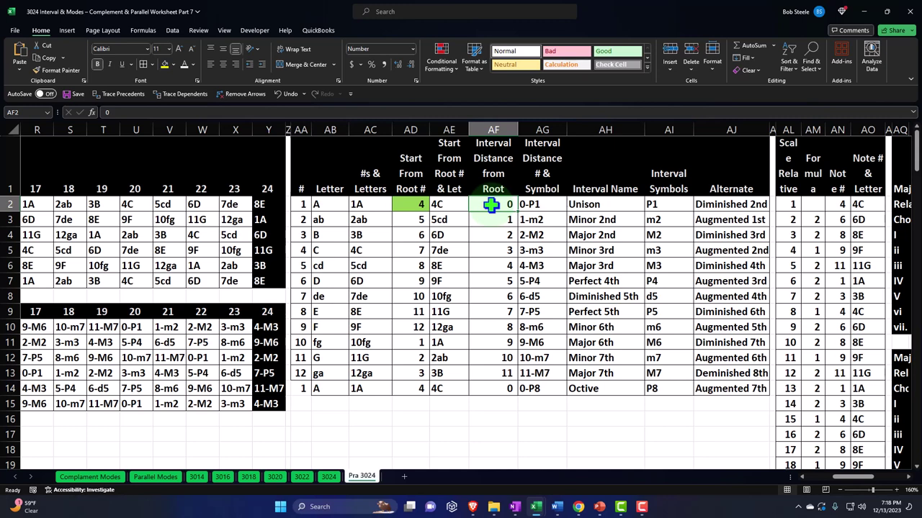
pyautogui.press('Down')
pyautogui.press('Down')
pyautogui.press('Down')
pyautogui.press('Down')
pyautogui.press('Down')
pyautogui.press('Down')
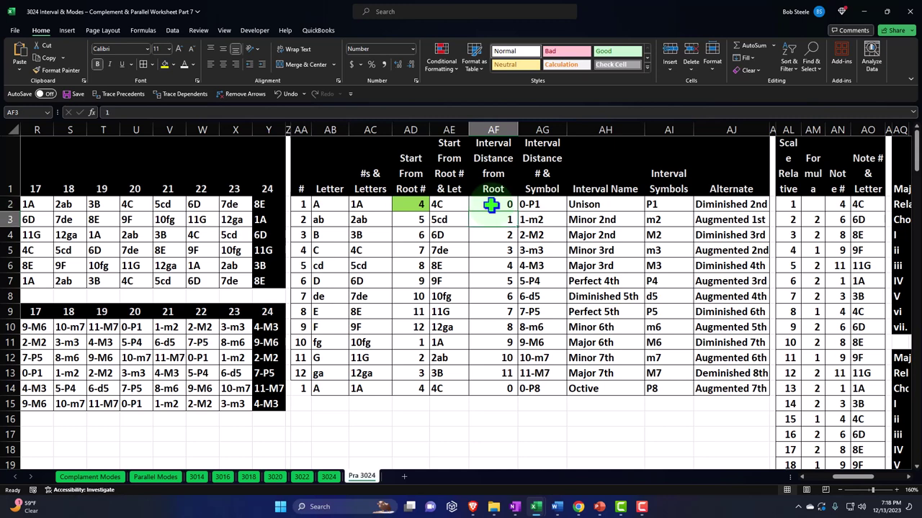
pyautogui.press('Down')
pyautogui.press('Down')
pyautogui.press('Down')
pyautogui.press('Down')
pyautogui.press('Down')
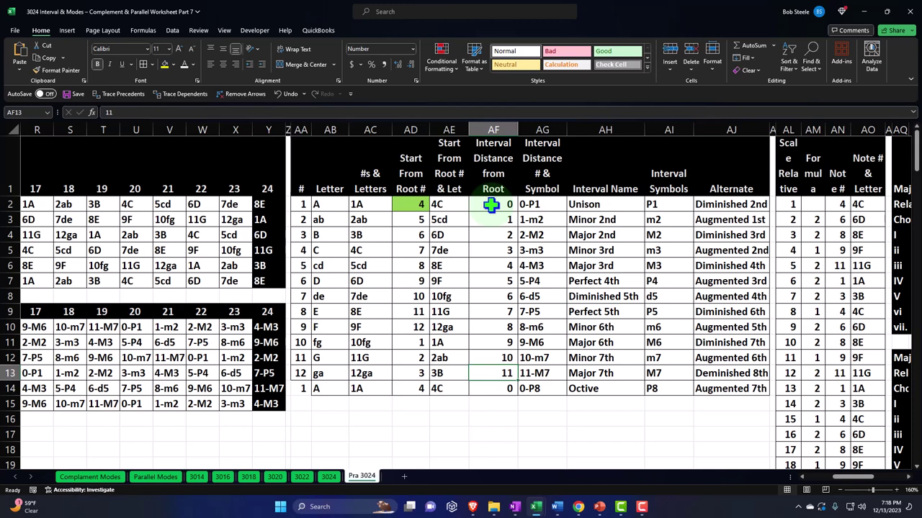
pyautogui.press('Up')
pyautogui.press('Up')
pyautogui.press('Up')
pyautogui.press('Up')
pyautogui.press('Up')
pyautogui.press('Up')
pyautogui.press('Up')
pyautogui.press('Up')
pyautogui.press('Up')
pyautogui.press('Up')
pyautogui.press('Up')
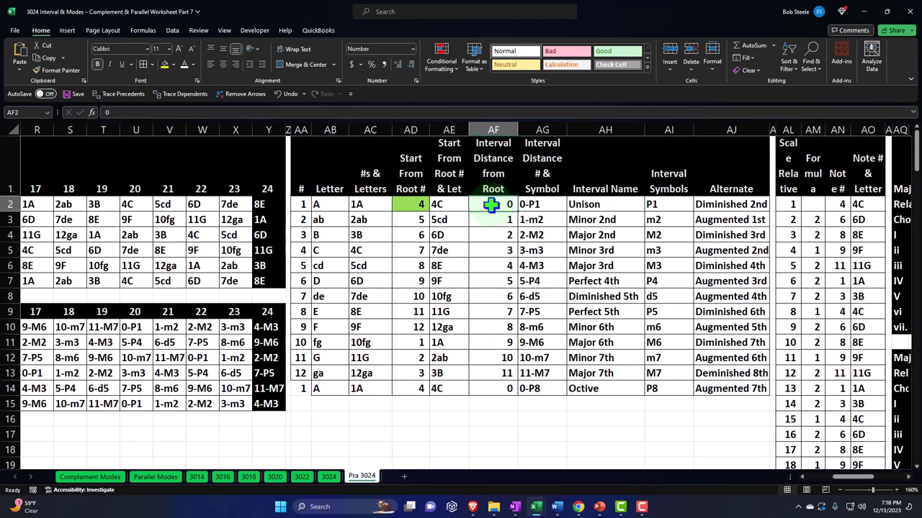
# Review the interval names in column AH from unison to major 3rd and the matching symbols in column AI.
pyautogui.press('Right')
pyautogui.press('Right')
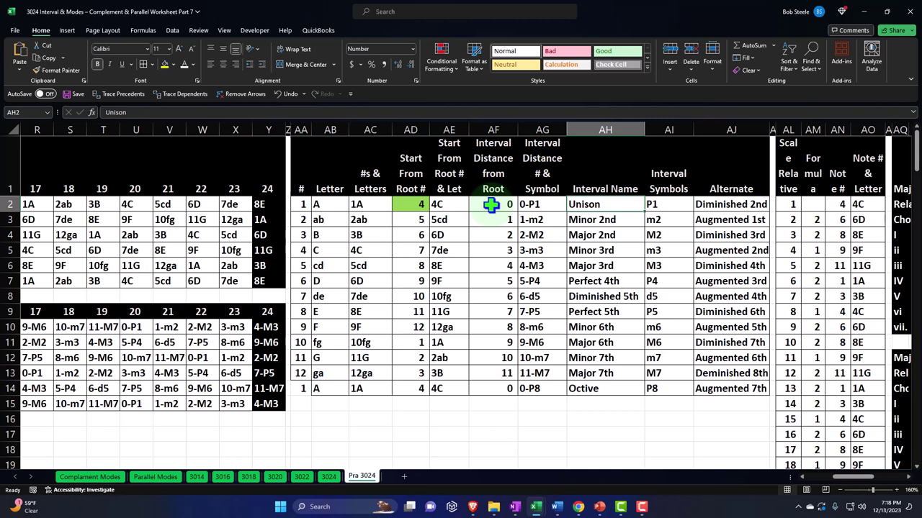
pyautogui.press('Down')
pyautogui.press('Down')
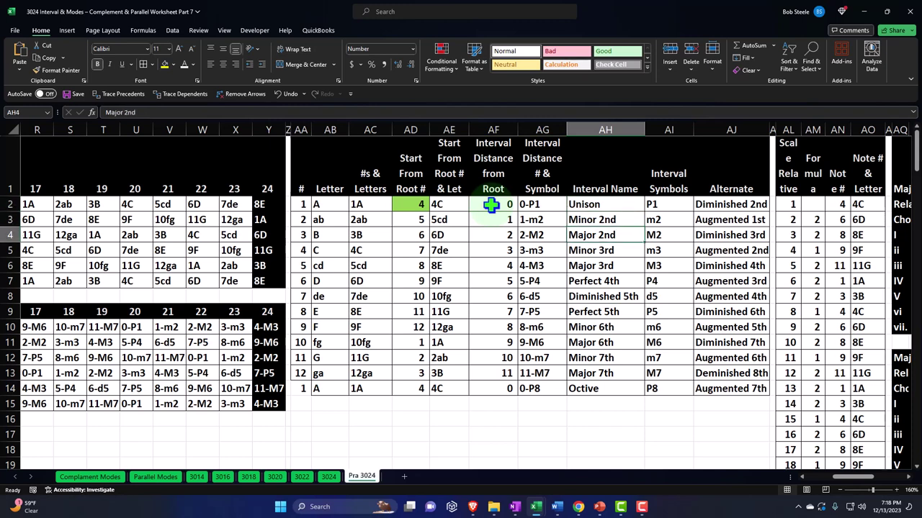
pyautogui.press('Down')
pyautogui.press('Down')
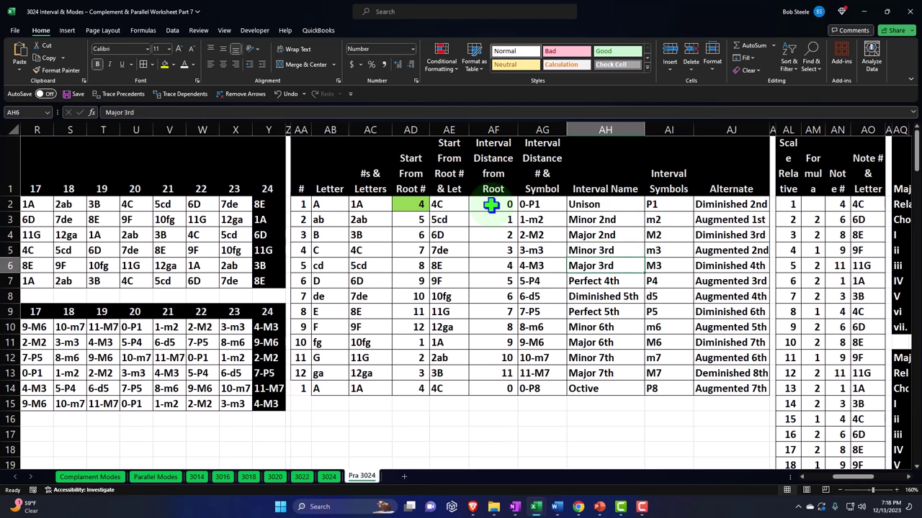
pyautogui.press('Right')
pyautogui.press('Up')
pyautogui.press('Up')
pyautogui.press('Up')
pyautogui.press('Up')
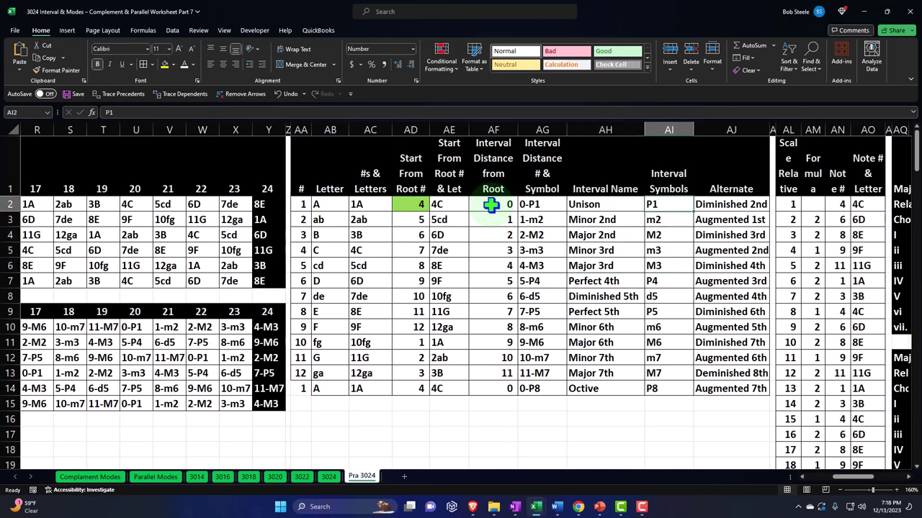
# Inspect the formula in AG2 that combines the interval distance with its symbol.
pyautogui.press('Left')
pyautogui.press('Left')
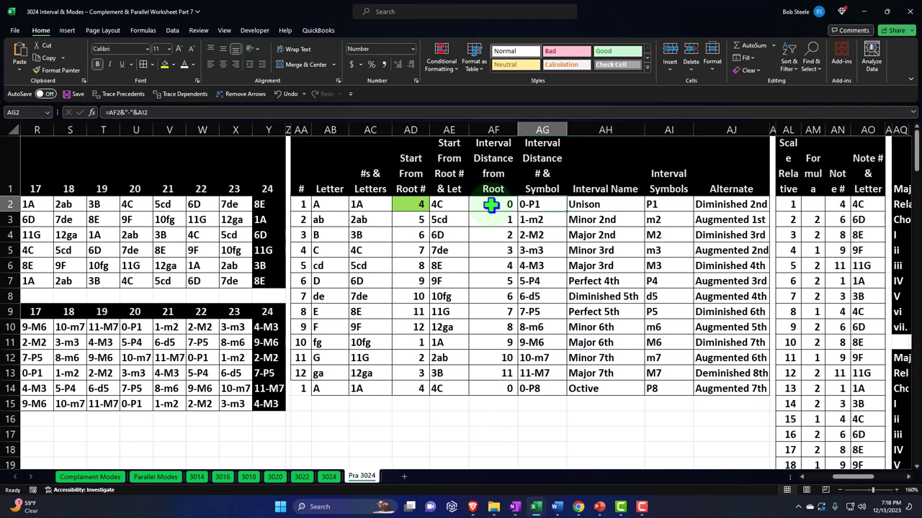
pyautogui.press('Left')
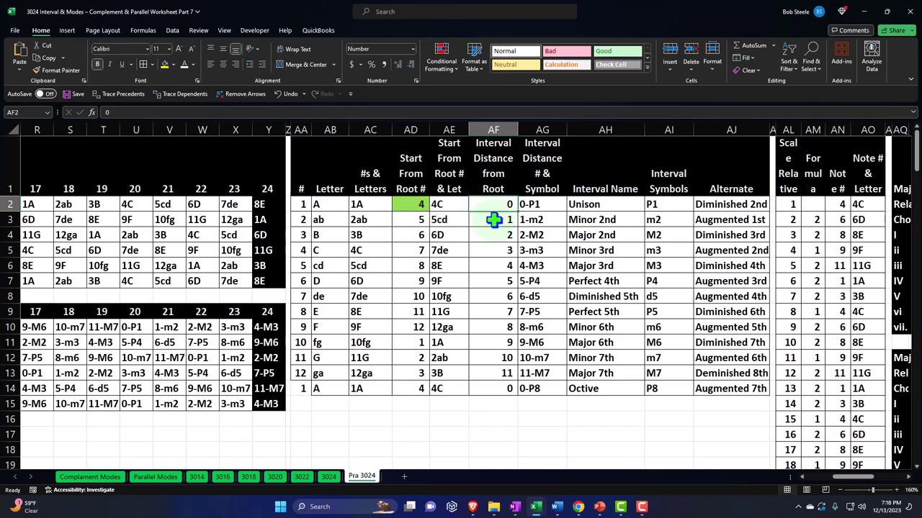
pyautogui.click(542, 207)
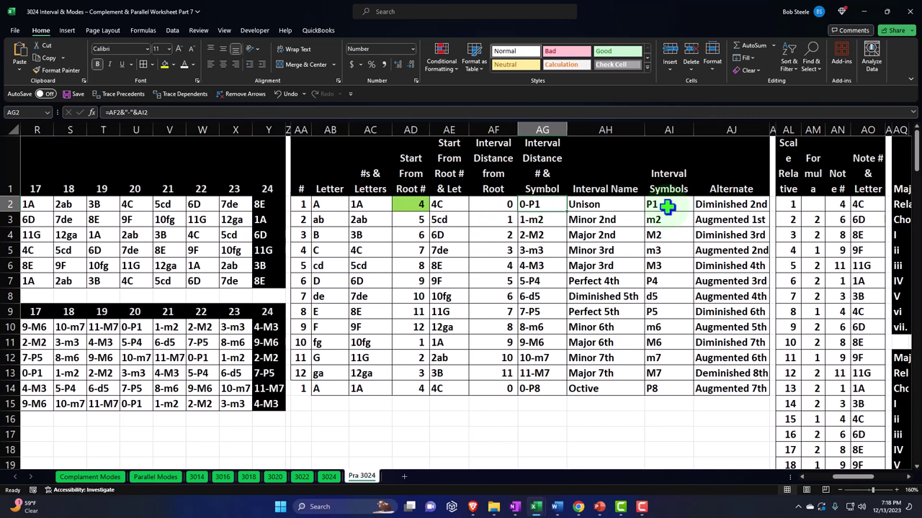
# Examine the scale table's whole- and half-step formula in column AM and its resulting notes in column AO.
pyautogui.press('Right')
pyautogui.press('Right')
pyautogui.press('Right')
pyautogui.press('Right')
pyautogui.press('Right')
pyautogui.press('Right')
pyautogui.press('Right')
pyautogui.press('Right')
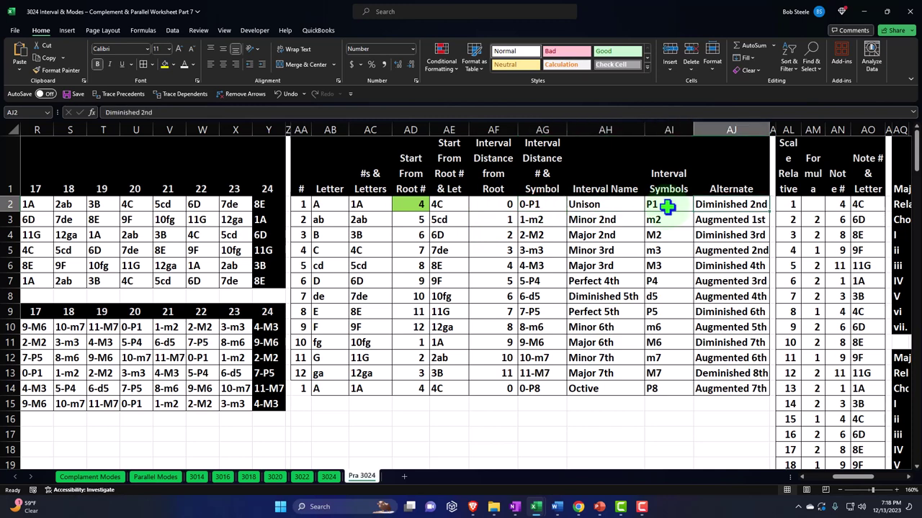
pyautogui.press('Right')
pyautogui.press('Right')
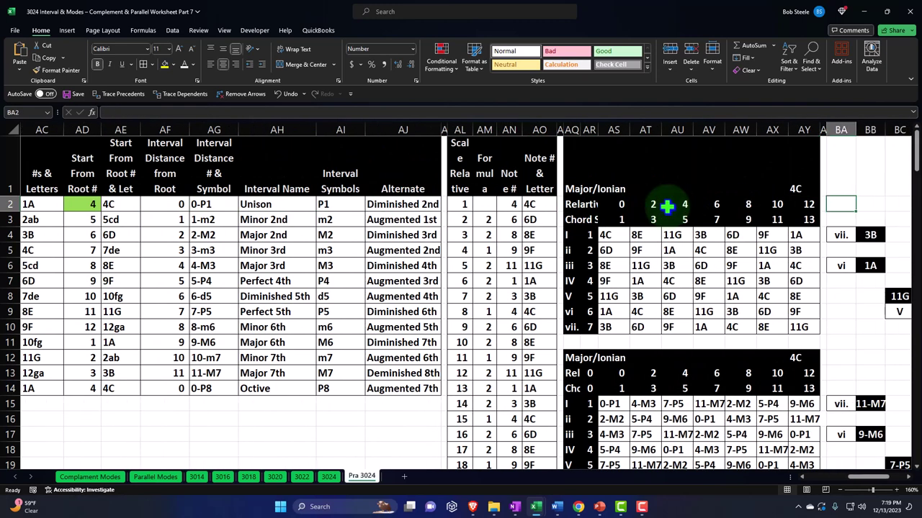
pyautogui.press('Left')
pyautogui.press('Left')
pyautogui.press('Left')
pyautogui.press('Left')
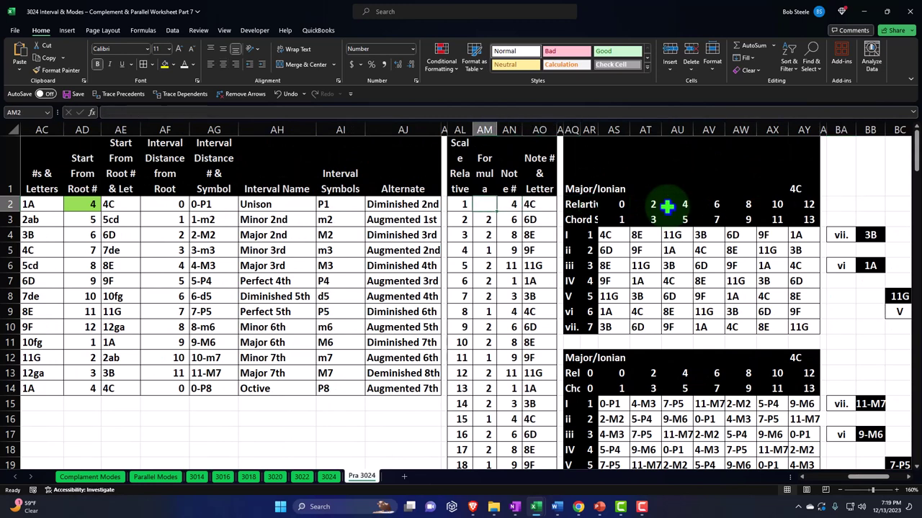
pyautogui.press('Down')
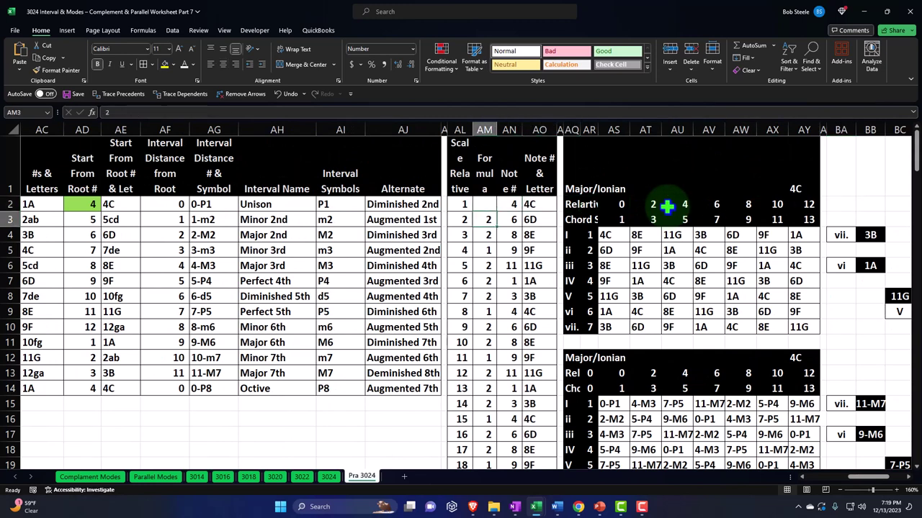
pyautogui.press('Down')
pyautogui.press('Down')
pyautogui.press('Down')
pyautogui.press('Down')
pyautogui.press('Down')
pyautogui.press('Down')
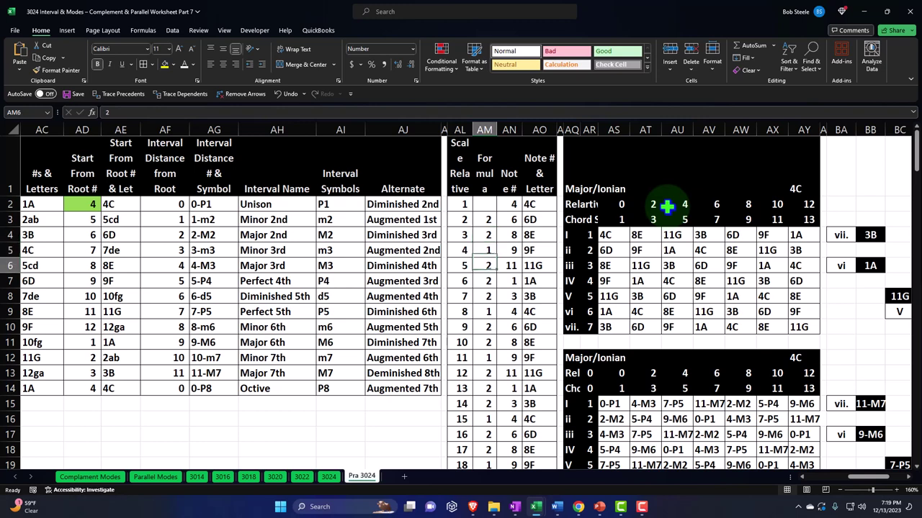
pyautogui.press('Right')
pyautogui.press('Right')
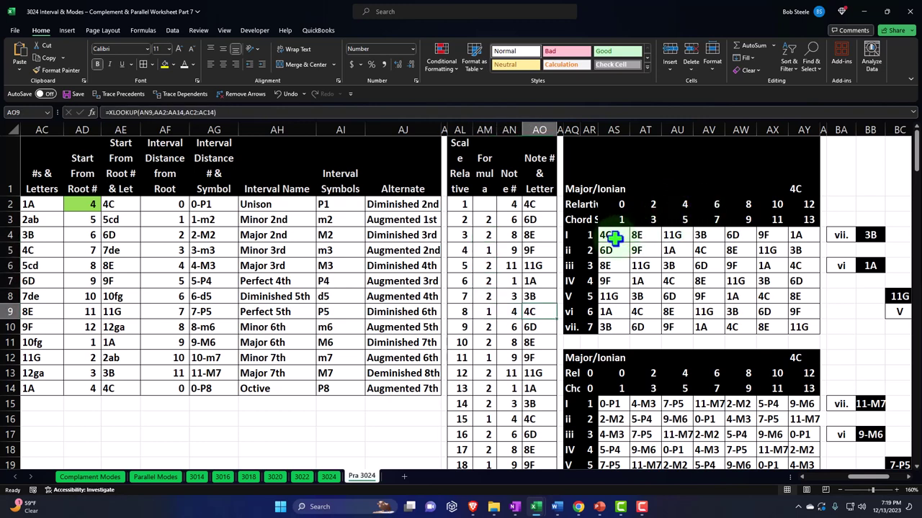
# Examine the scale notes in AS4:AS10 and their Roman numerals in AQ4:AQ10 in the Major/Ionian chord table.
pyautogui.moveTo(610, 236); pyautogui.dragTo(606, 326)
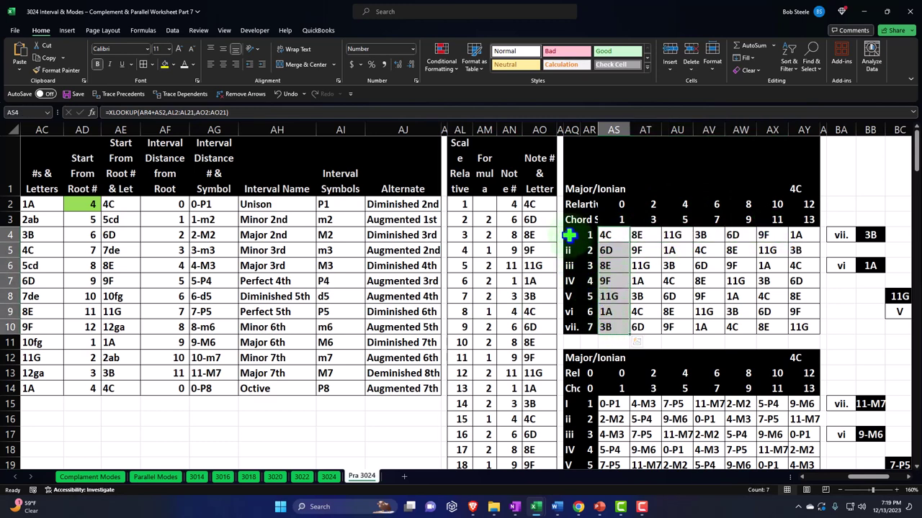
pyautogui.moveTo(573, 235); pyautogui.dragTo(577, 328)
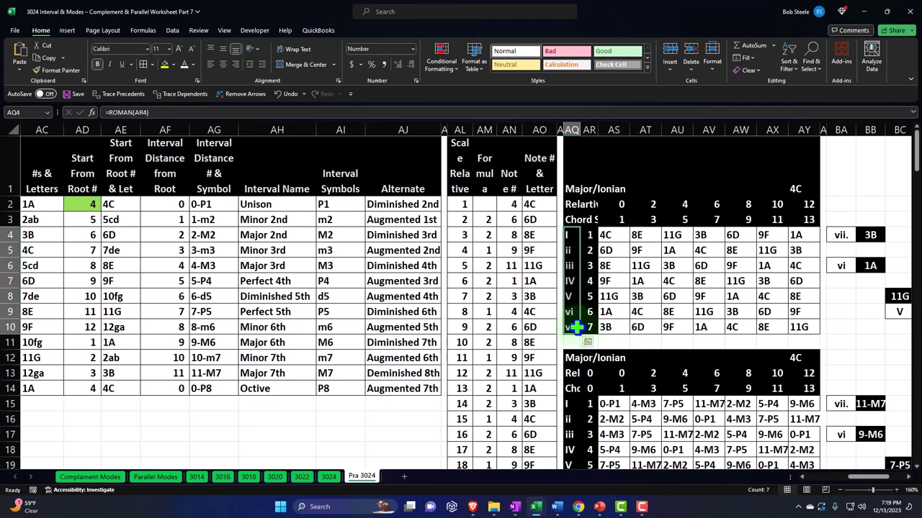
# Select the I, iii and V notes together in the first note circle, cells BD2, BF6 and BC8.
pyautogui.press('Right')
pyautogui.press('Right')
pyautogui.press('Right')
pyautogui.press('Right')
pyautogui.press('Right')
pyautogui.press('Right')
pyautogui.press('Right')
pyautogui.press('Right')
pyautogui.press('Right')
pyautogui.press('Right')
pyautogui.press('Right')
pyautogui.press('Right')
pyautogui.press('Right')
pyautogui.press('Right')
pyautogui.press('Right')
pyautogui.press('Right')
pyautogui.press('Right')
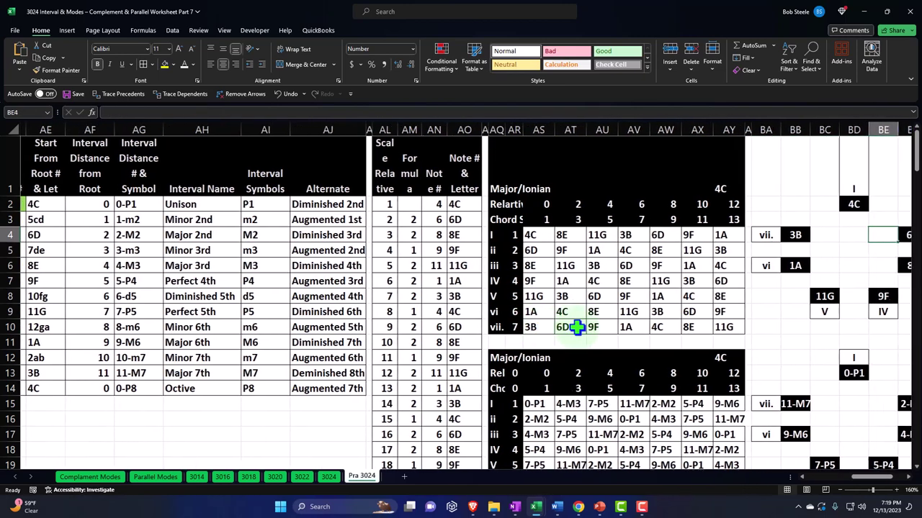
pyautogui.press('Right')
pyautogui.press('Right')
pyautogui.press('Right')
pyautogui.press('Right')
pyautogui.press('Right')
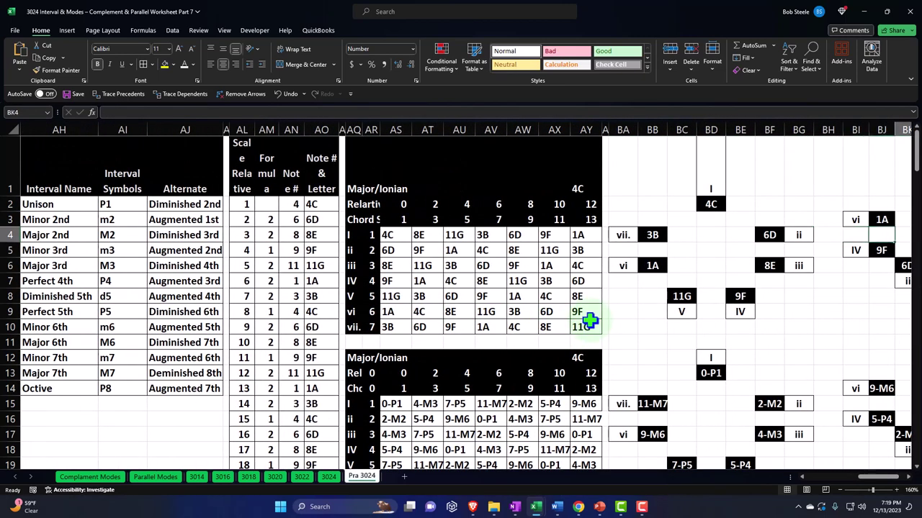
pyautogui.click(633, 205)
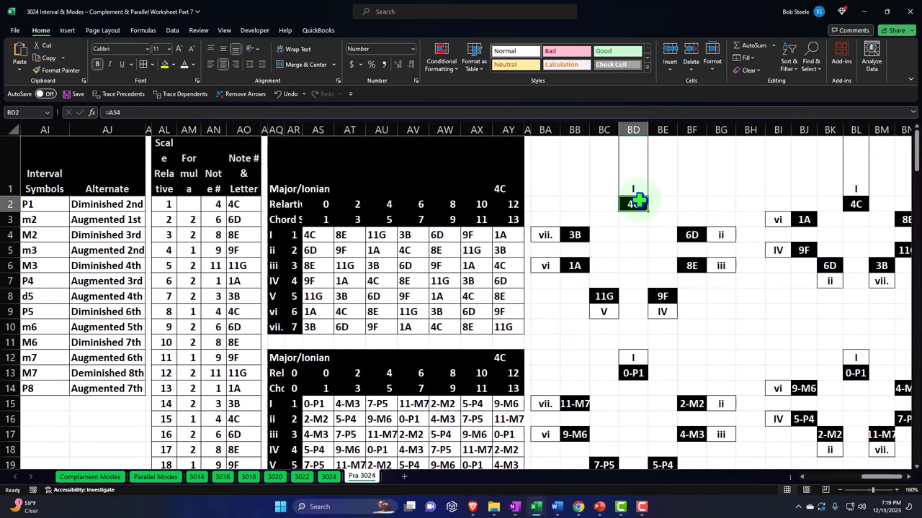
pyautogui.keyDown('ctrl'); pyautogui.click(693, 265); pyautogui.keyUp('ctrl')
pyautogui.keyDown('ctrl'); pyautogui.click(605, 296); pyautogui.keyUp('ctrl')
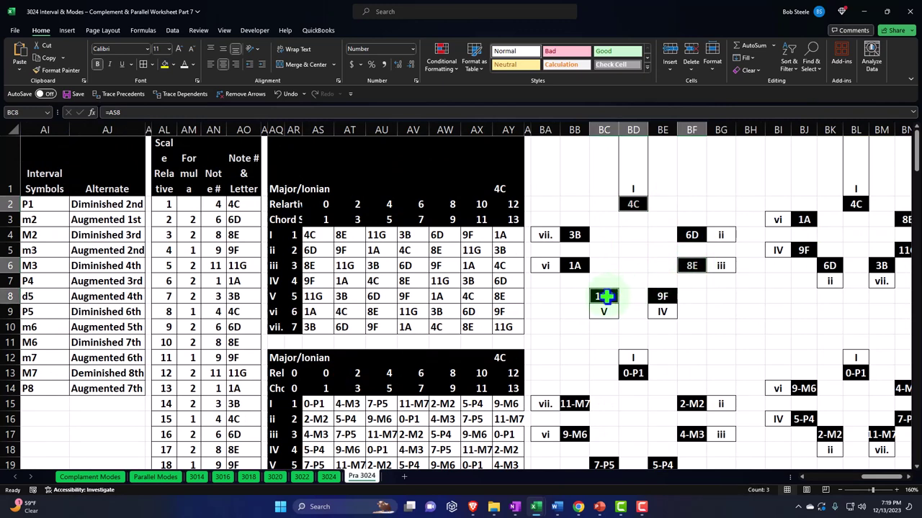
# Compare the Major/Ionian interval table starting at AS15 with the note table in AS4:AX10 and inspect their XLOOKUP formulas.
pyautogui.click(325, 404)
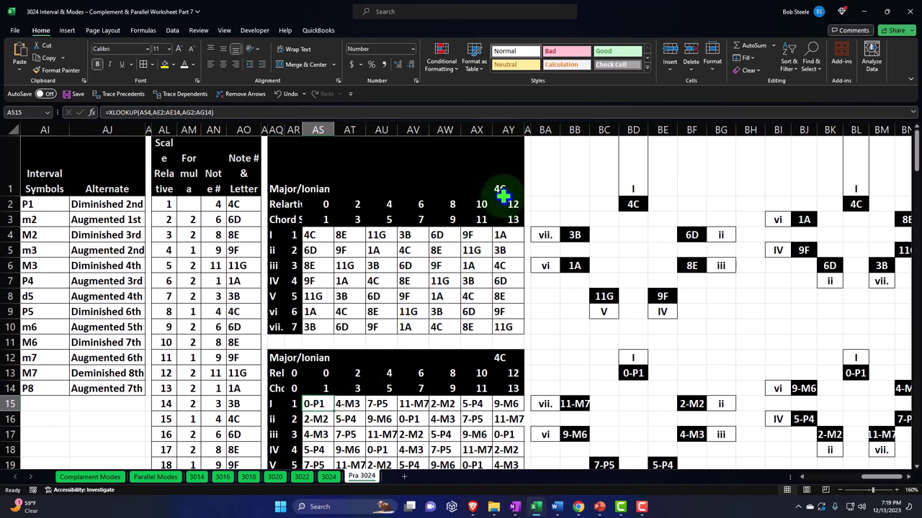
pyautogui.moveTo(311, 235); pyautogui.dragTo(492, 326)
pyautogui.moveTo(313, 405); pyautogui.dragTo(481, 463)
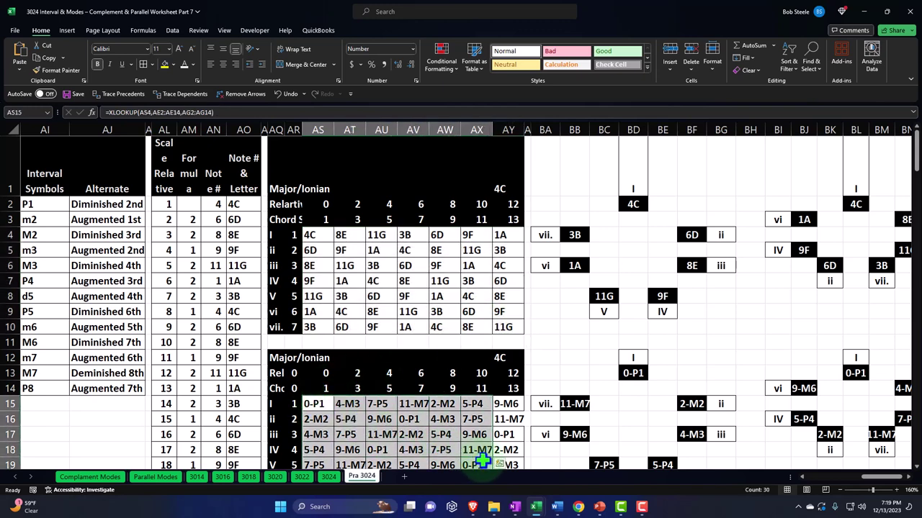
pyautogui.click(321, 236)
pyautogui.scroll(-3, 320, 235)
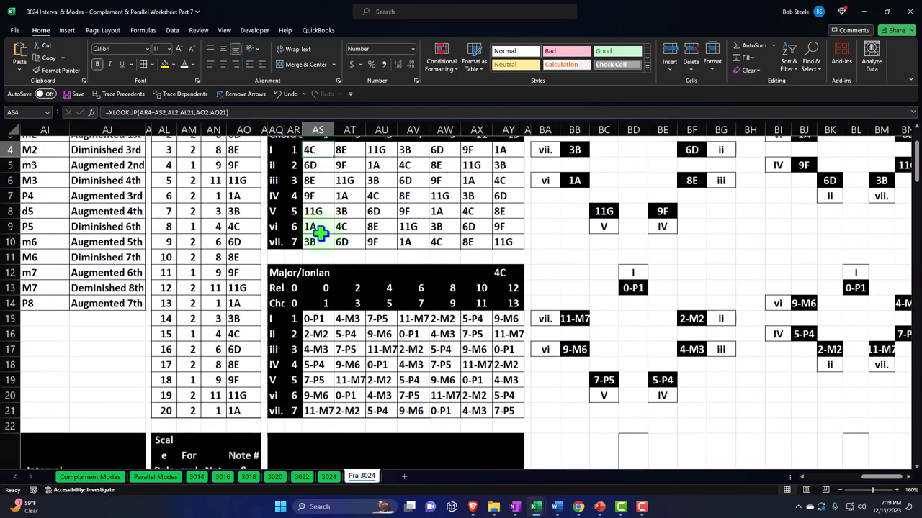
pyautogui.scroll(-3, 320, 234)
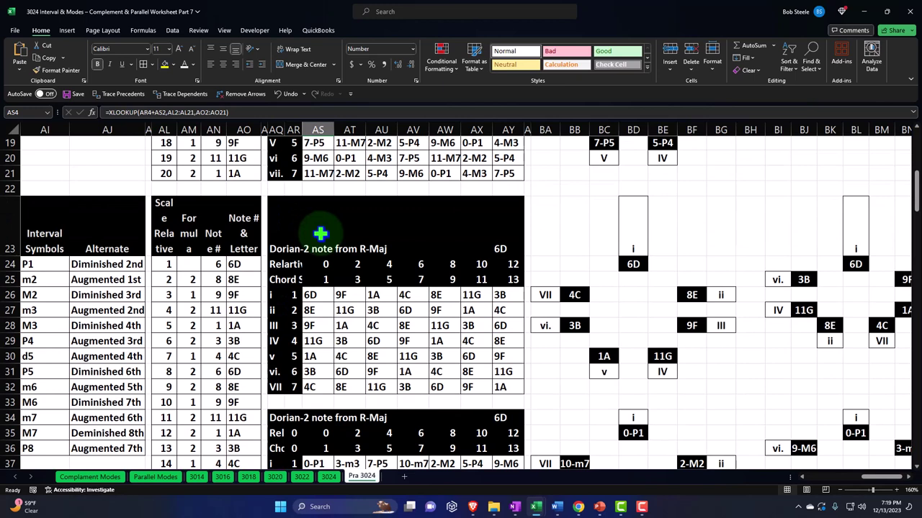
# Examine the Dorian note and interval tables' headings and Roman numerals down column AQ, from row 23 to row 41.
pyautogui.click(279, 249)
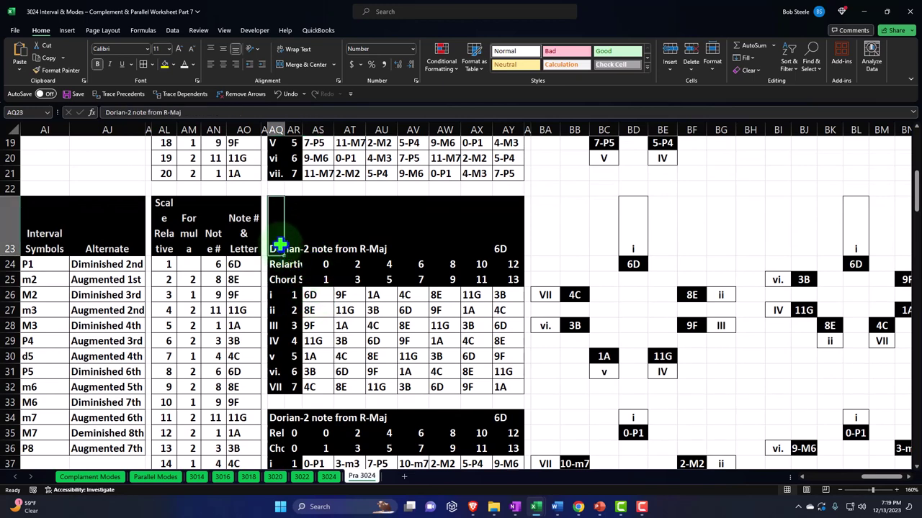
pyautogui.press('Down')
pyautogui.press('Down')
pyautogui.press('Down')
pyautogui.press('Down')
pyautogui.press('Down')
pyautogui.press('Down')
pyautogui.press('Down')
pyautogui.press('Down')
pyautogui.press('Down')
pyautogui.press('Down')
pyautogui.press('Down')
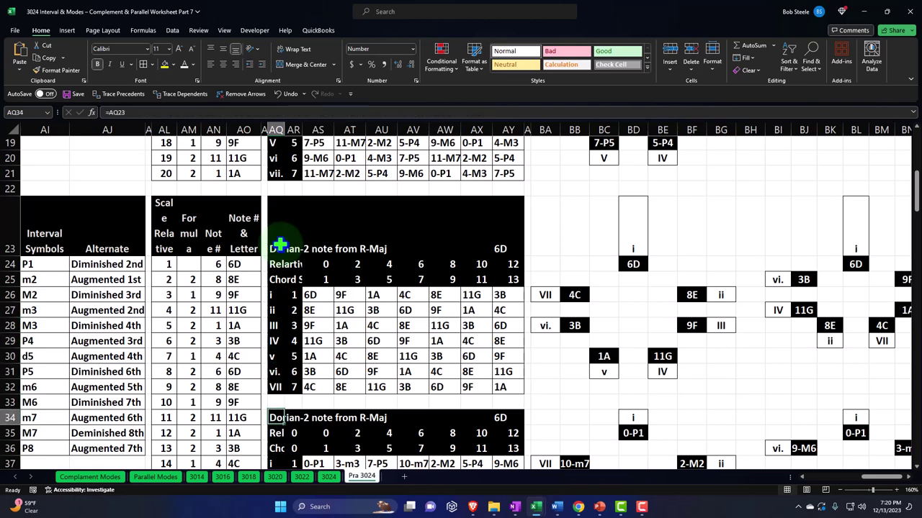
pyautogui.press('Down')
pyautogui.press('Down')
pyautogui.press('Down')
pyautogui.press('Down')
pyautogui.press('Down')
pyautogui.press('Down')
pyautogui.press('Down')
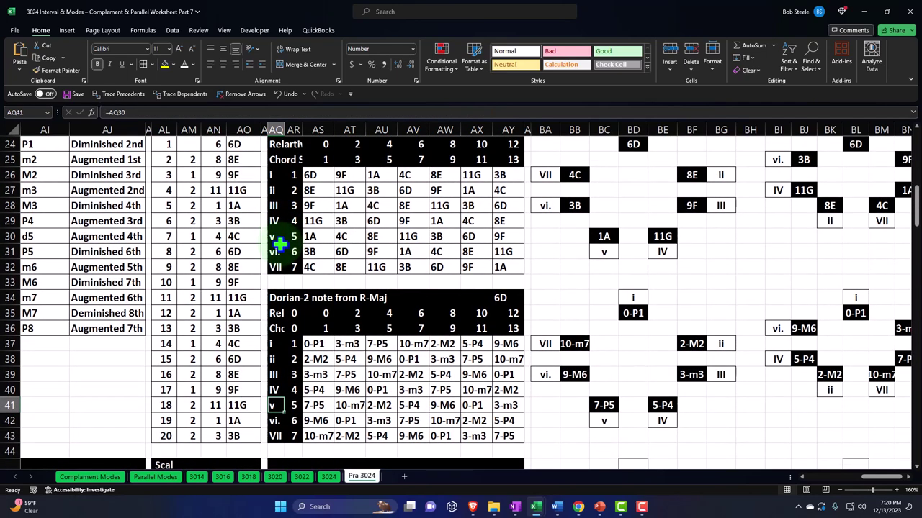
# Inspect the Dorian lookup formulas in AS26 and AS37, and view the Phrygian and Lydian tables below.
pyautogui.click(324, 178)
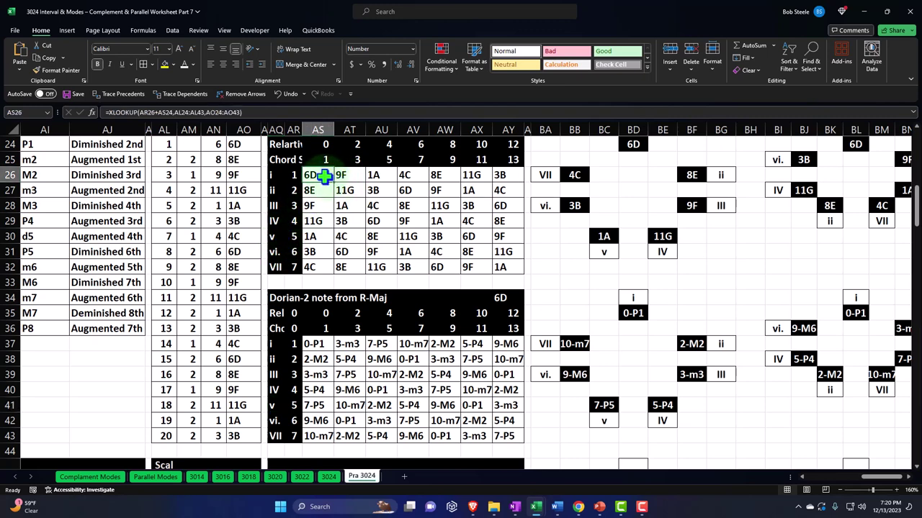
pyautogui.click(317, 344)
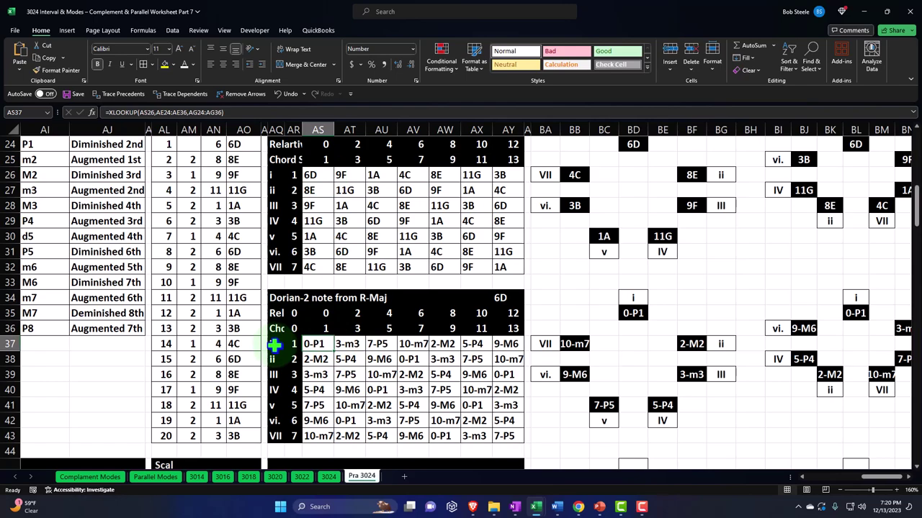
pyautogui.scroll(-7, 274, 345)
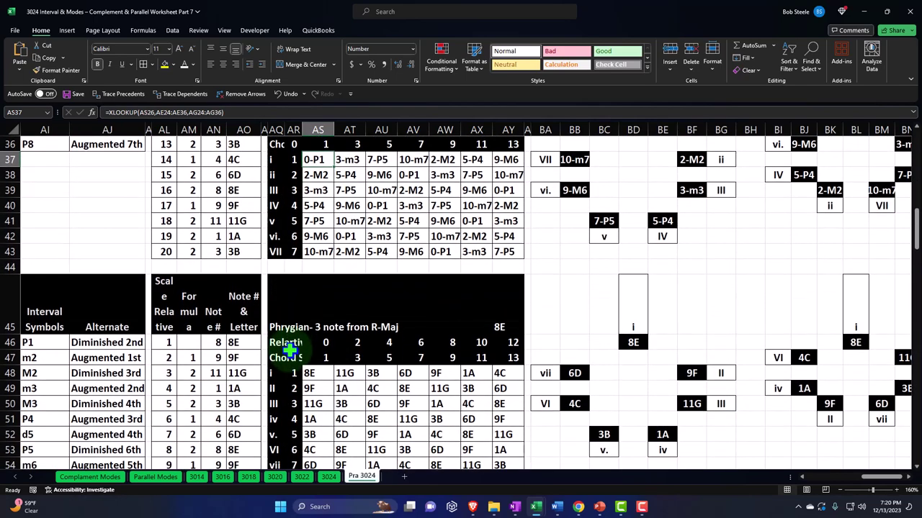
pyautogui.scroll(-7, 290, 350)
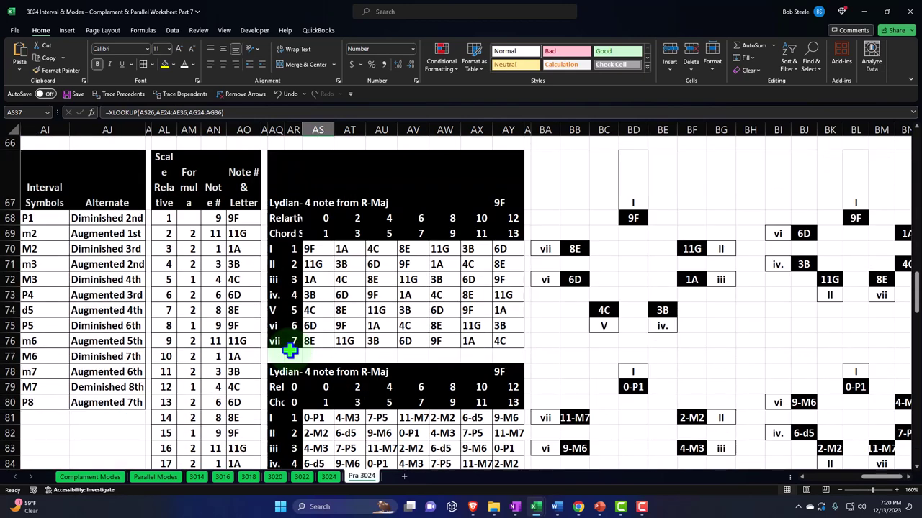
pyautogui.scroll(20, 291, 350)
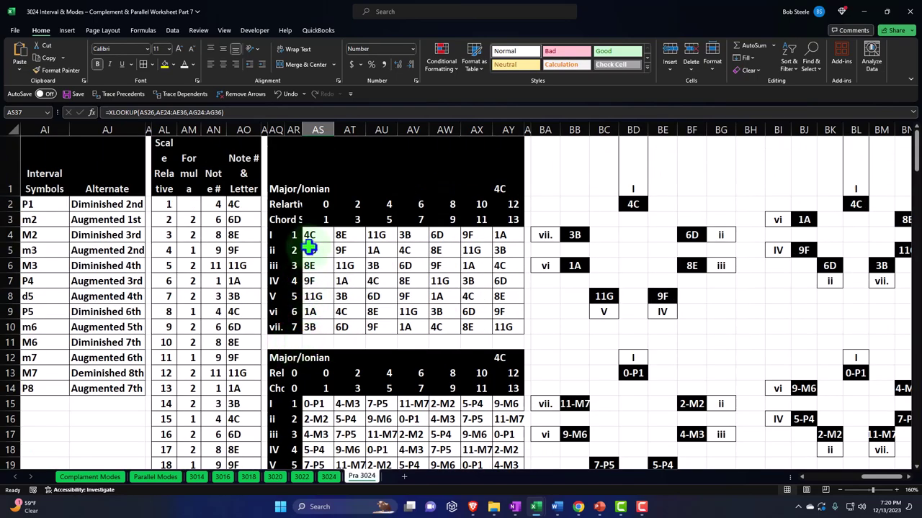
# Examine the C major scale notes in AS4:AS10 and the ii chord's notes in AS5, AT5 and AU5.
pyautogui.moveTo(313, 236); pyautogui.dragTo(317, 319)
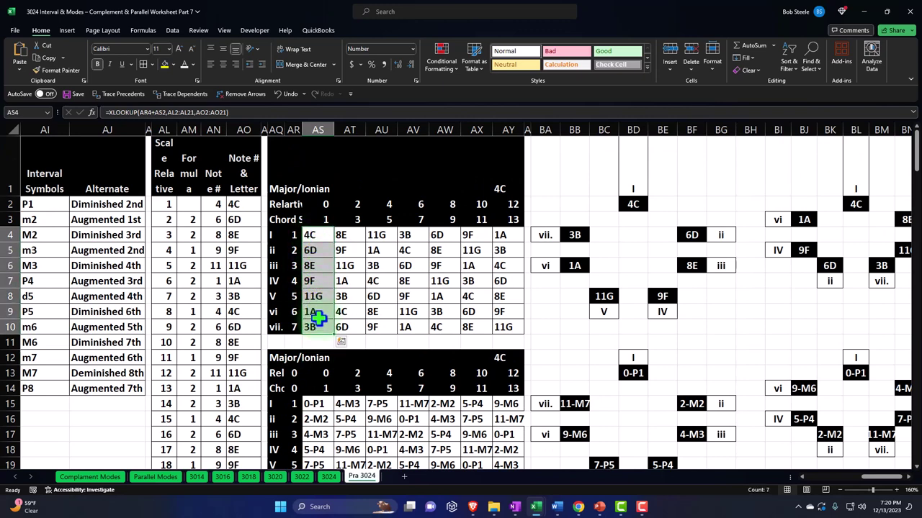
pyautogui.click(311, 252)
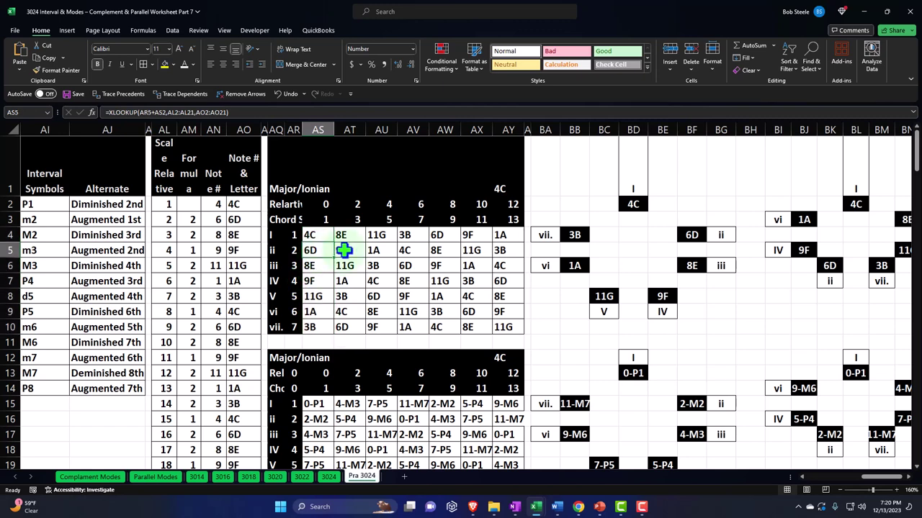
pyautogui.click(346, 251)
pyautogui.click(376, 250)
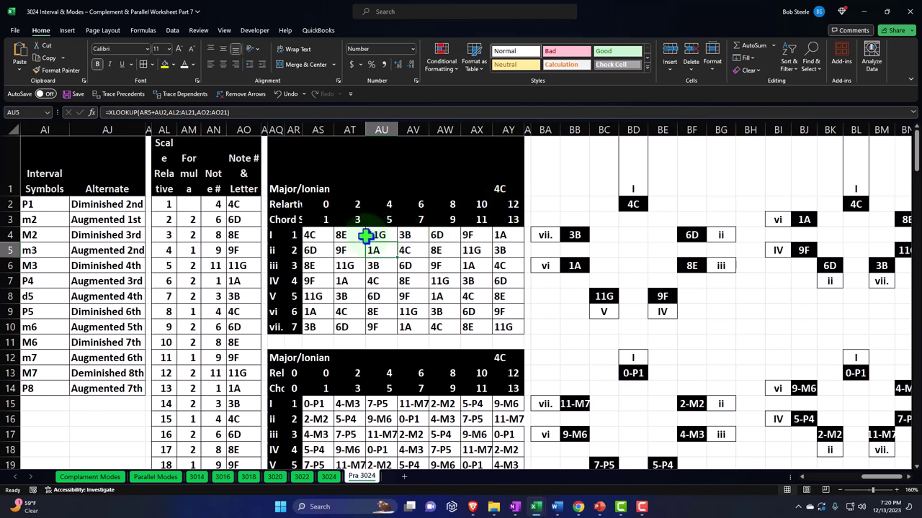
# Go through the Major/Ionian scale notes one by one from AS4 to AS10, returning to the root note.
pyautogui.click(311, 234)
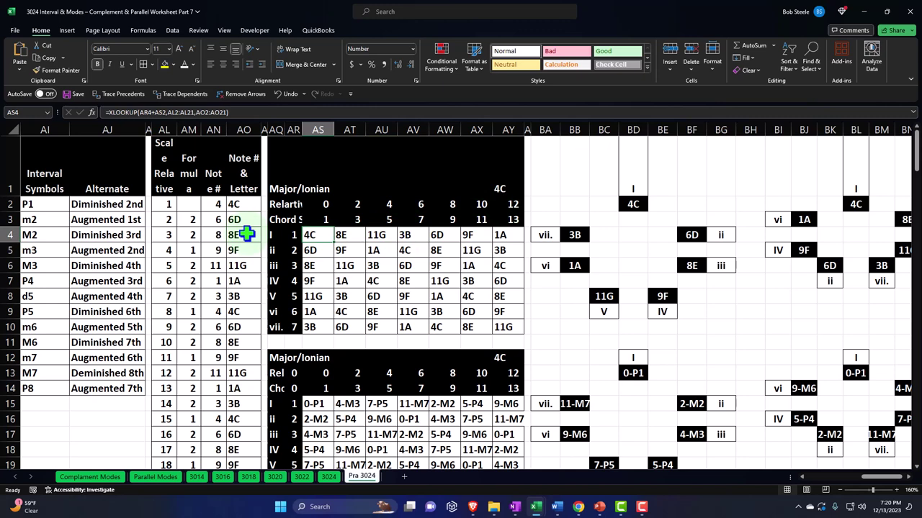
pyautogui.press('Down')
pyautogui.press('Down')
pyautogui.press('Down')
pyautogui.press('Down')
pyautogui.press('Down')
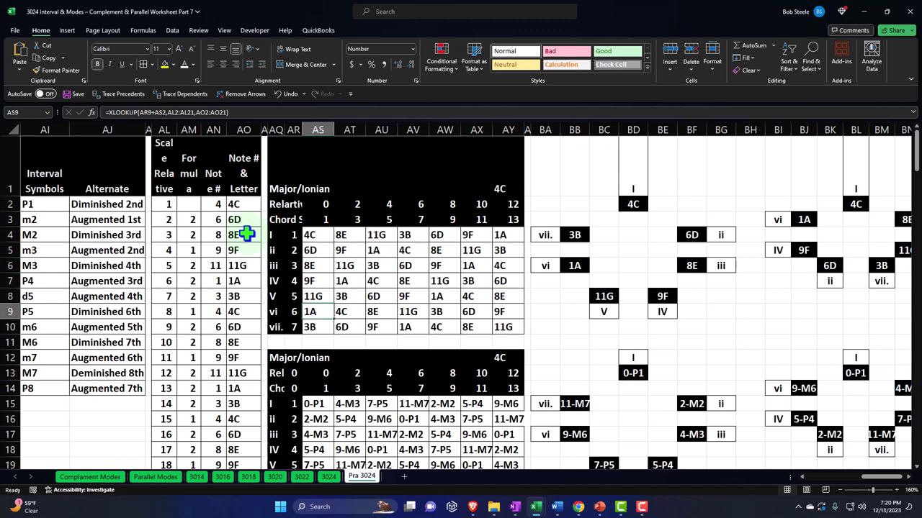
pyautogui.press('Down')
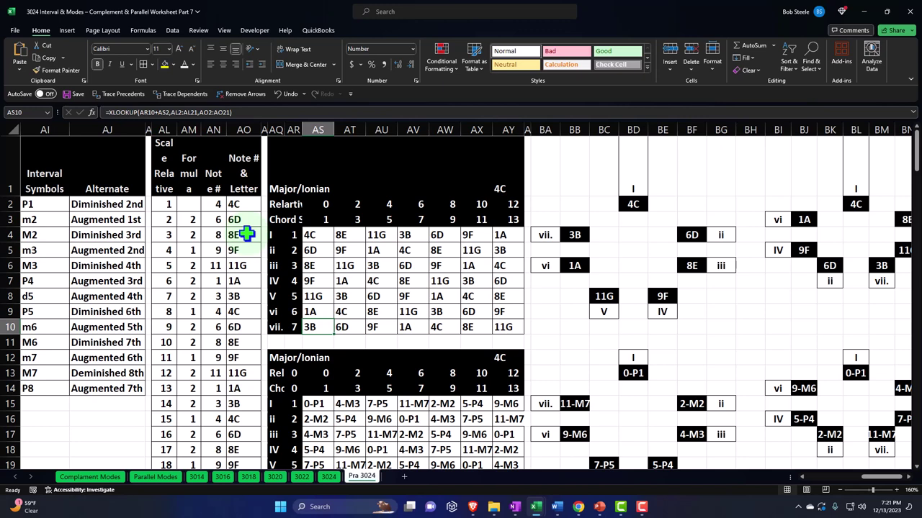
pyautogui.click(315, 235)
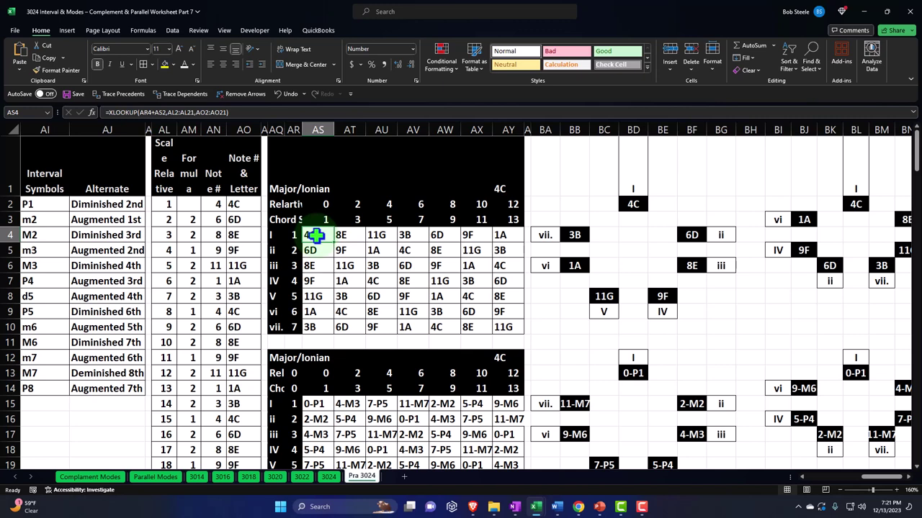
# Duplicate the Pra 3024 worksheet and place the copy directly after the original.
pyautogui.click(354, 374)
pyautogui.click(349, 358)
pyautogui.hotkey('ctrl', '[')
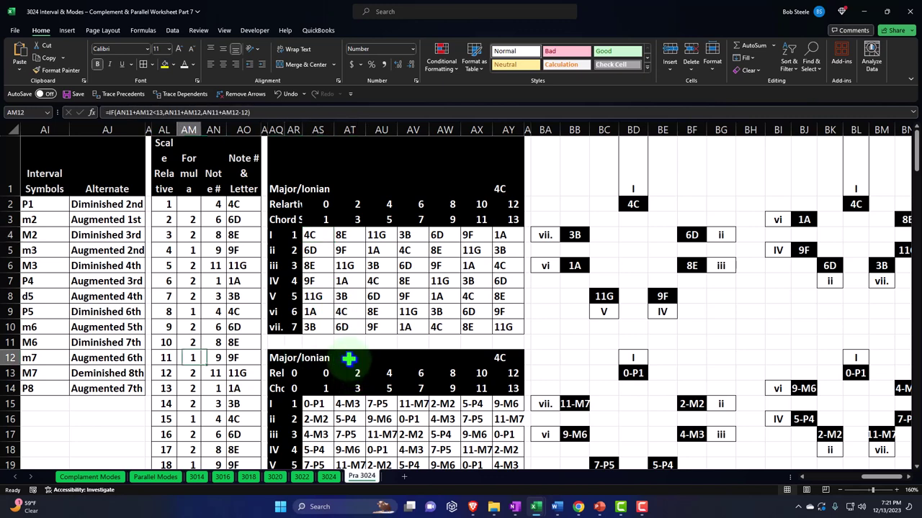
pyautogui.press('Home')
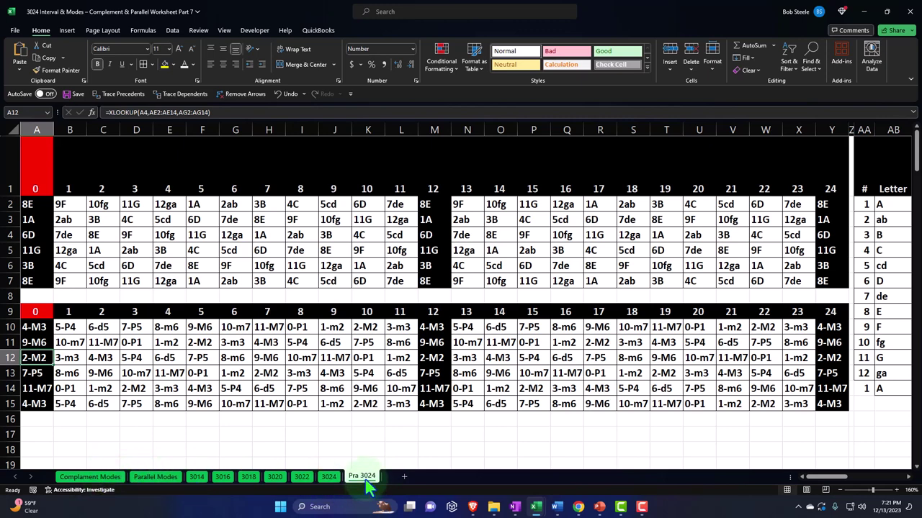
pyautogui.moveTo(365, 481); pyautogui.dragTo(391, 479)
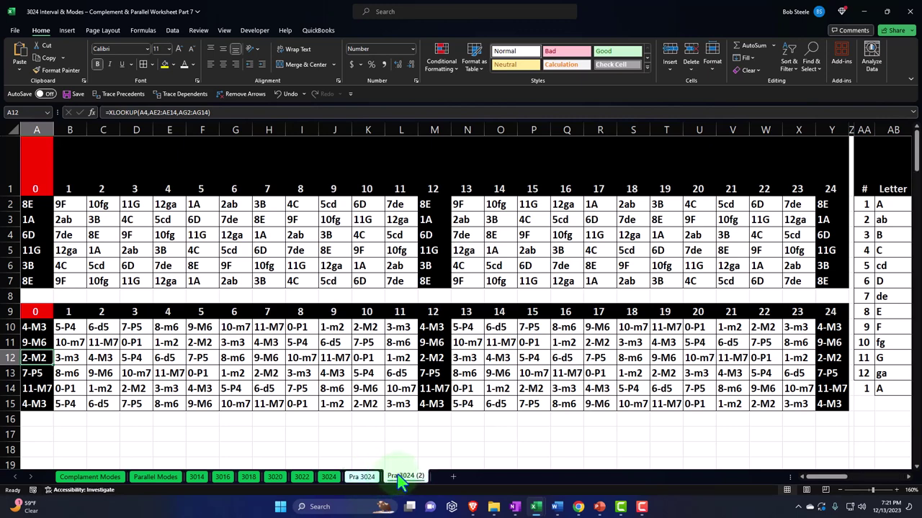
# Look across the copied sheet's note, interval and scale tables along row 5 to the Major/Ionian chord table.
pyautogui.click(415, 249)
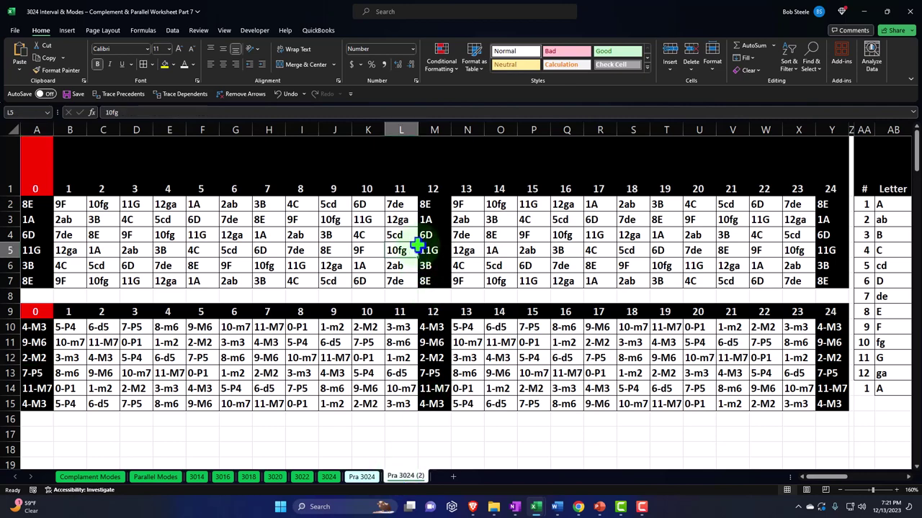
pyautogui.press('Right')
pyautogui.press('Right')
pyautogui.press('Right')
pyautogui.press('Right')
pyautogui.press('Right')
pyautogui.press('Right')
pyautogui.press('Right')
pyautogui.press('Right')
pyautogui.press('Right')
pyautogui.press('Right')
pyautogui.press('Right')
pyautogui.press('Right')
pyautogui.press('Right')
pyautogui.press('Right')
pyautogui.press('Right')
pyautogui.press('Right')
pyautogui.press('Right')
pyautogui.press('Right')
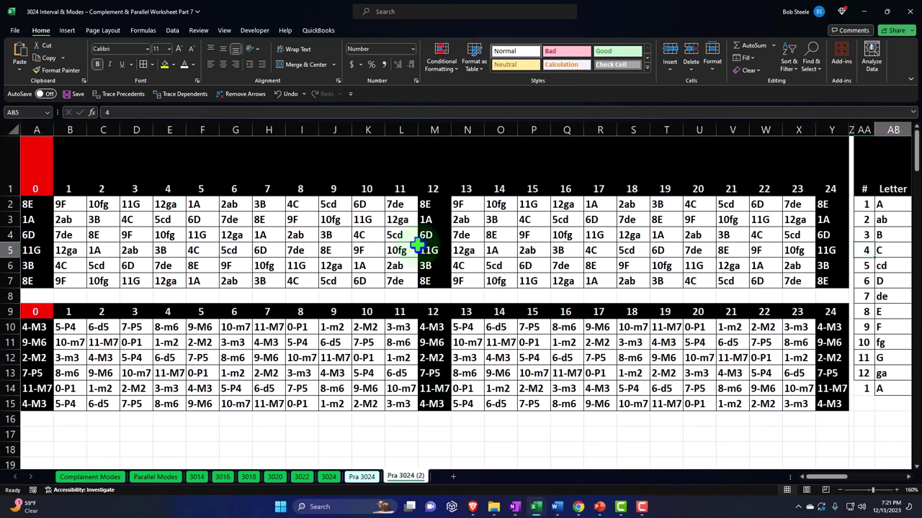
pyautogui.press('Right')
pyautogui.press('Right')
pyautogui.press('Right')
pyautogui.press('Right')
pyautogui.press('Right')
pyautogui.press('Right')
pyautogui.press('Right')
pyautogui.press('Right')
pyautogui.press('Right')
pyautogui.press('Right')
pyautogui.press('Right')
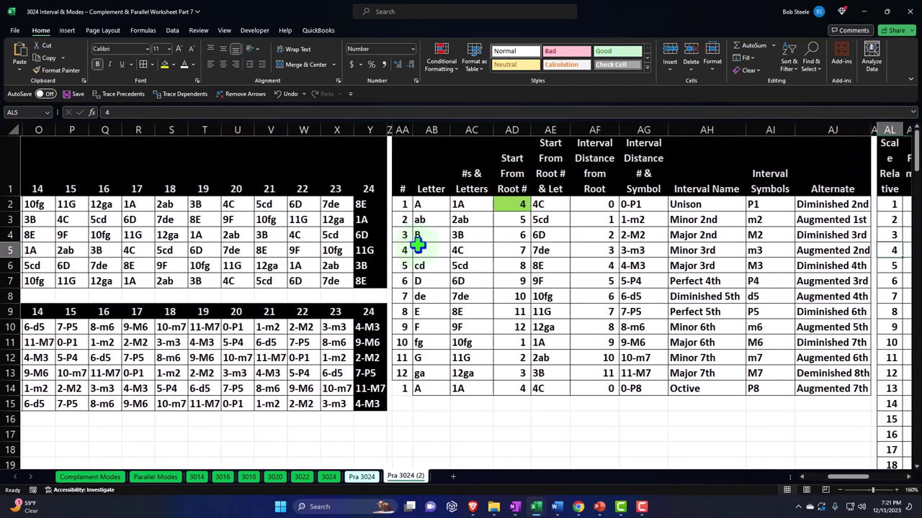
pyautogui.press('Right')
pyautogui.press('Right')
pyautogui.press('Right')
pyautogui.press('Right')
pyautogui.press('Right')
pyautogui.press('Right')
pyautogui.press('Right')
pyautogui.press('Right')
pyautogui.press('Right')
pyautogui.press('Right')
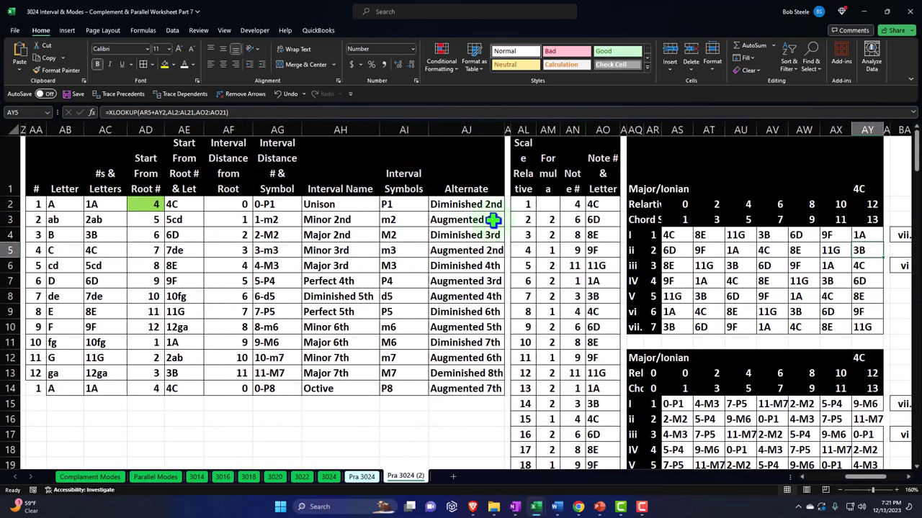
pyautogui.click(646, 187)
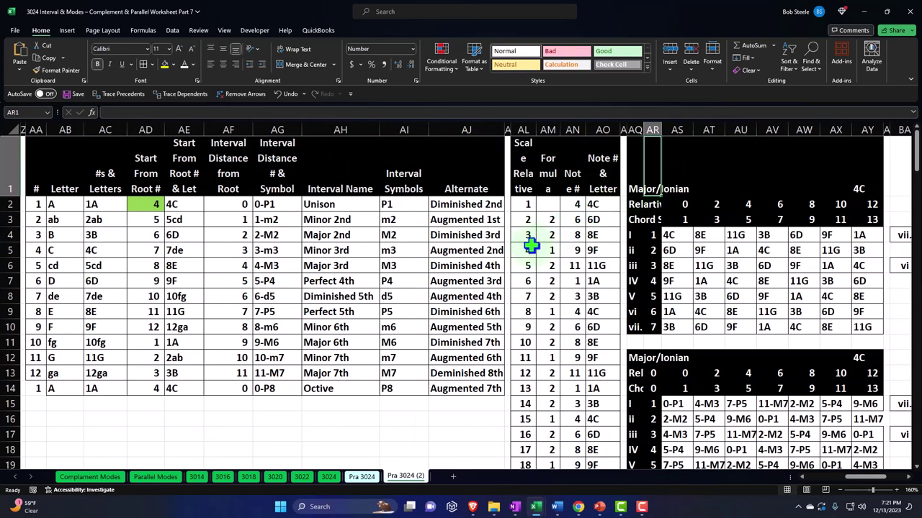
# Inspect the first note's formula in the copied sheet's Dorian chord table, cell AS26.
pyautogui.scroll(-3, 530, 247)
pyautogui.scroll(-5, 529, 247)
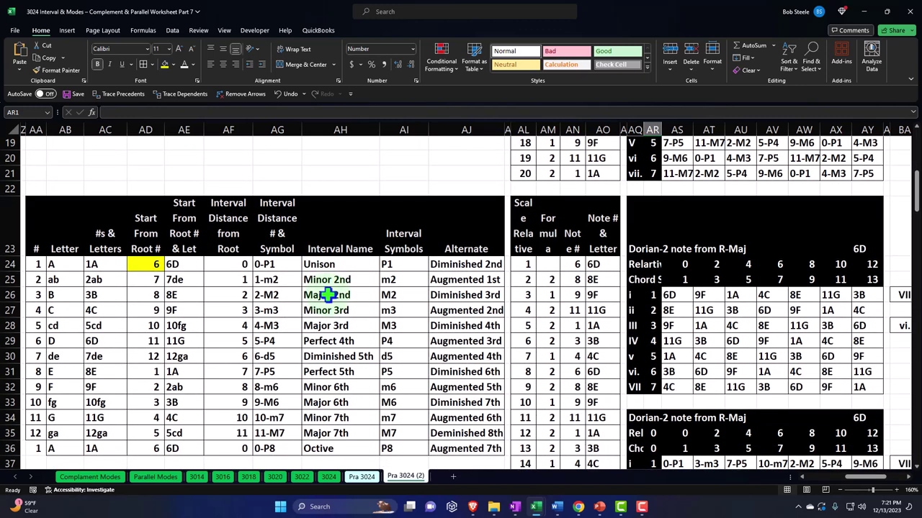
pyautogui.click(669, 294)
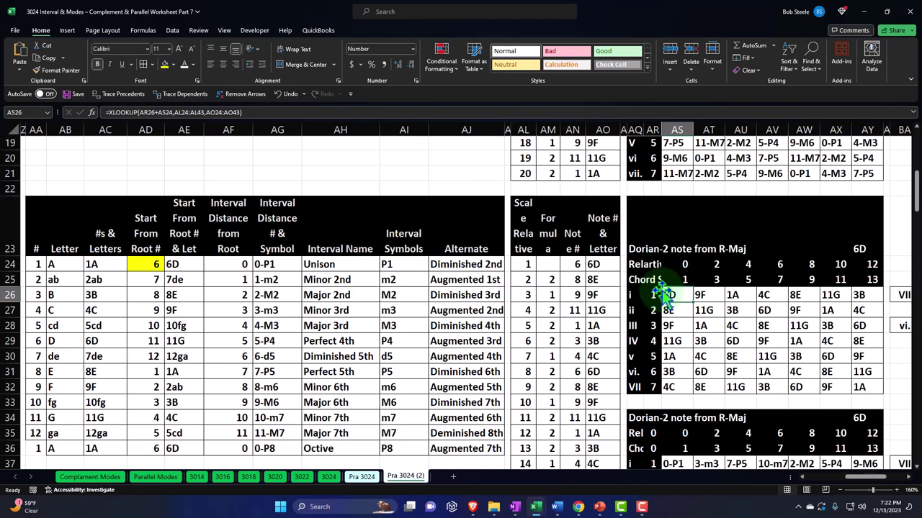
# Link the Dorian section's starting root number in AD24 to the major root number in AD2.
pyautogui.click(154, 264)
pyautogui.write('=')
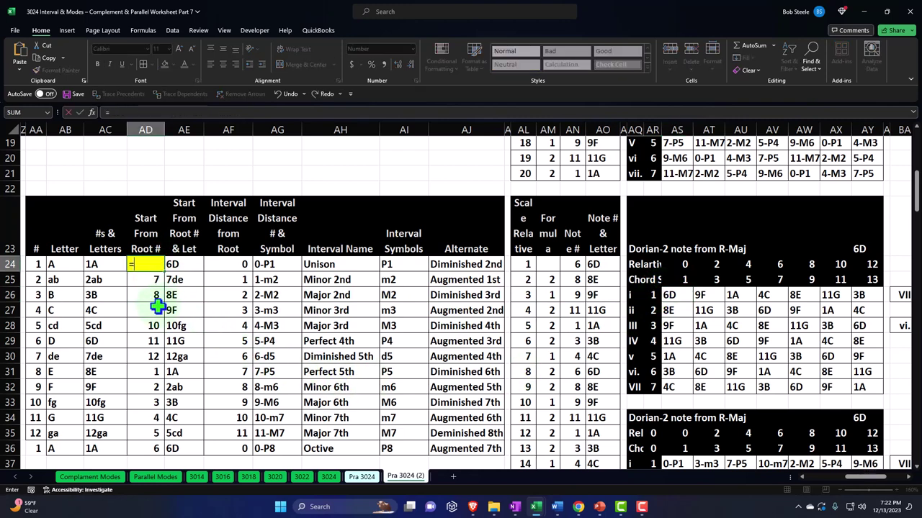
pyautogui.press('Up')
pyautogui.press('Up')
pyautogui.press('Up')
pyautogui.press('Up')
pyautogui.press('Up')
pyautogui.press('Up')
pyautogui.press('Up')
pyautogui.press('Up')
pyautogui.press('Up')
pyautogui.press('Up')
pyautogui.press('Up')
pyautogui.press('Up')
pyautogui.press('Up')
pyautogui.press('Up')
pyautogui.press('Up')
pyautogui.press('Up')
pyautogui.press('Up')
pyautogui.press('Up')
pyautogui.press('Up')
pyautogui.press('Up')
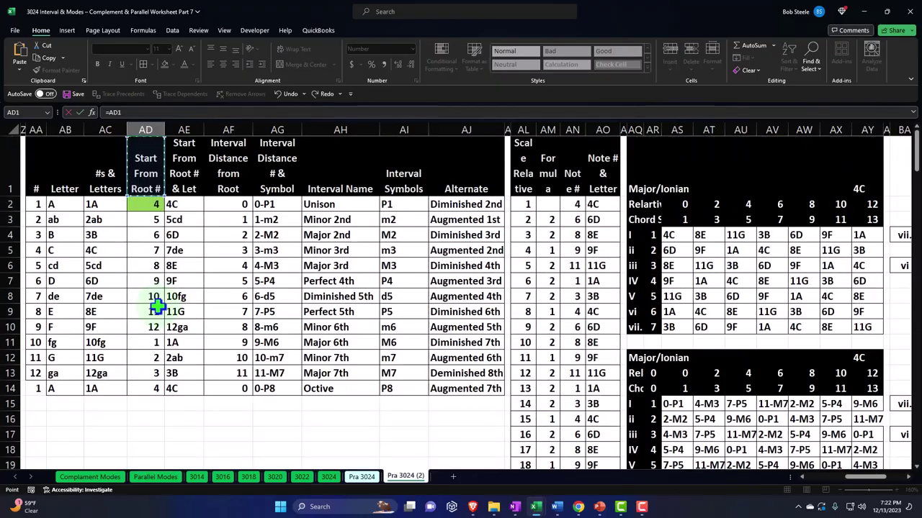
pyautogui.press('Return')
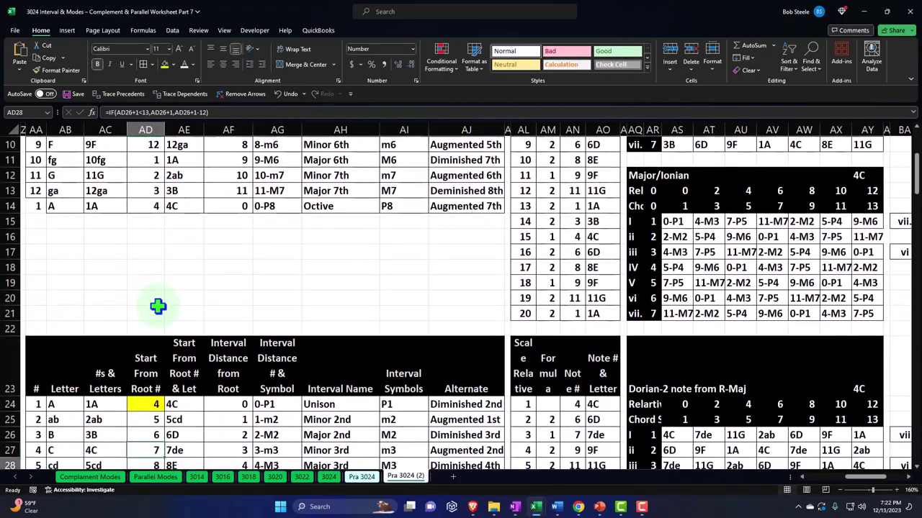
# Check the Dorian section's start-from-root numbers down column AD to row 36.
pyautogui.press('Down')
pyautogui.press('Down')
pyautogui.press('Down')
pyautogui.press('Down')
pyautogui.press('Down')
pyautogui.press('Down')
pyautogui.press('Down')
pyautogui.press('Down')
pyautogui.press('Down')
pyautogui.press('Down')
pyautogui.press('Down')
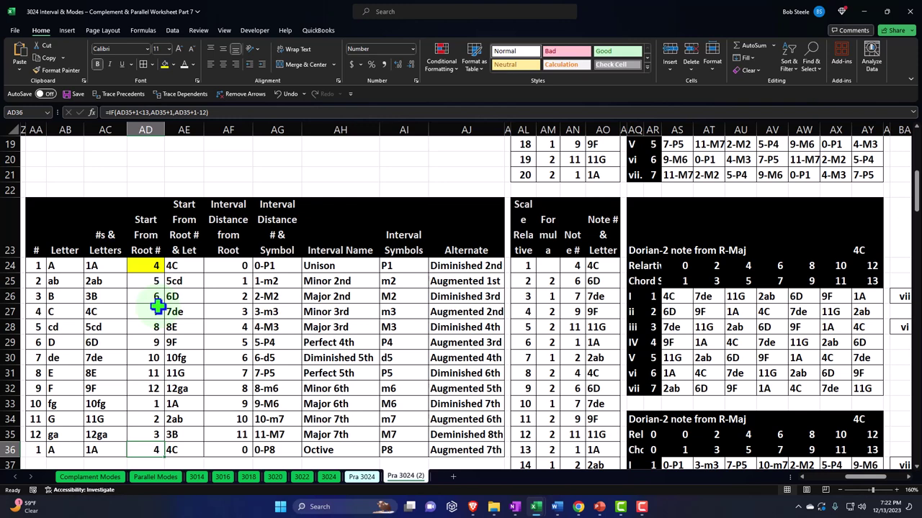
# Inspect which major formula cell the Dorian section's formula cell AM25 refers to.
pyautogui.click(546, 281)
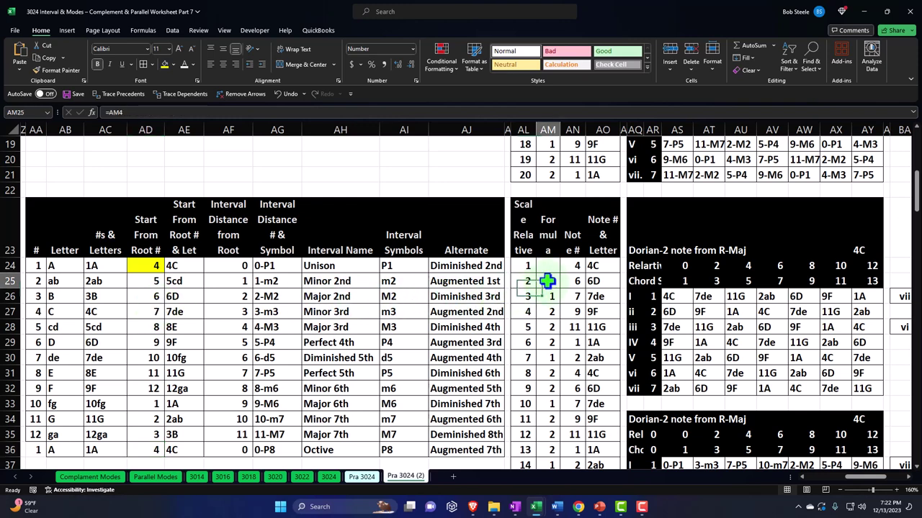
pyautogui.press('F2')
pyautogui.scroll(6, 577, 326)
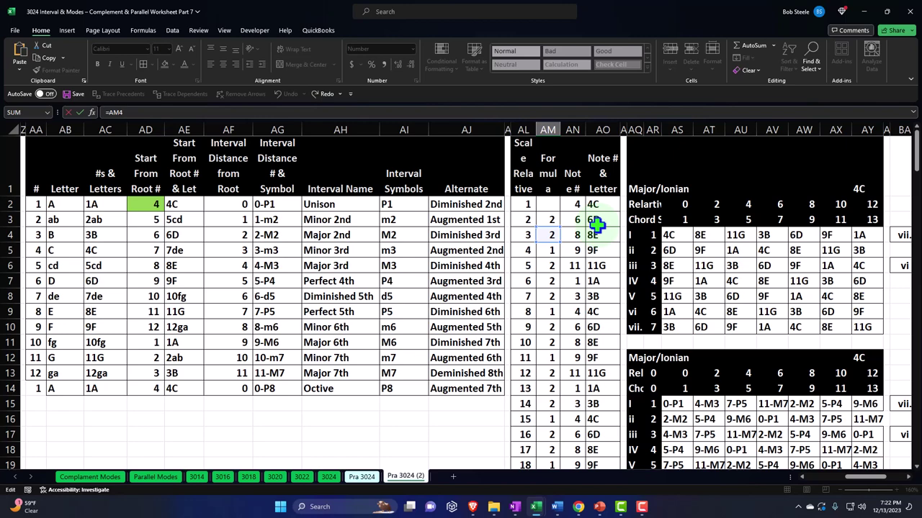
pyautogui.press('Return')
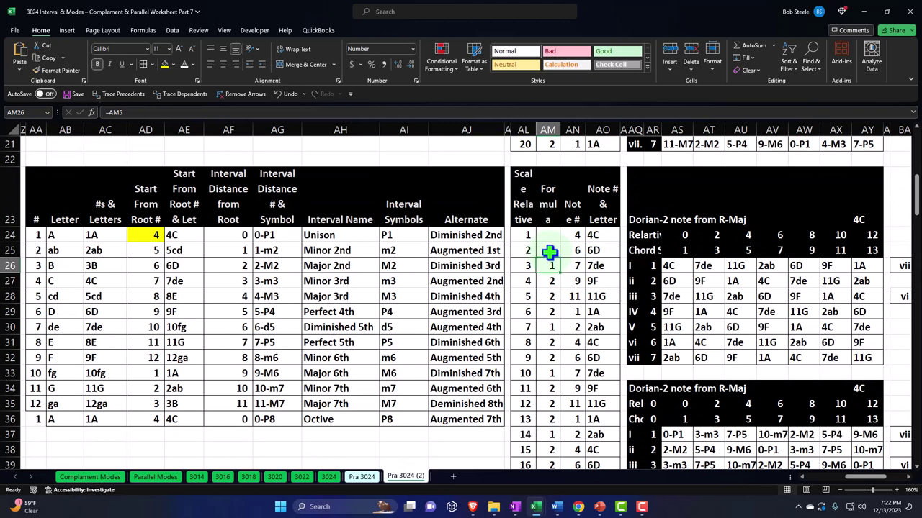
# Step down the Dorian formula column from AM25 to row 31 and across to the note letter in AO31.
pyautogui.click(549, 252)
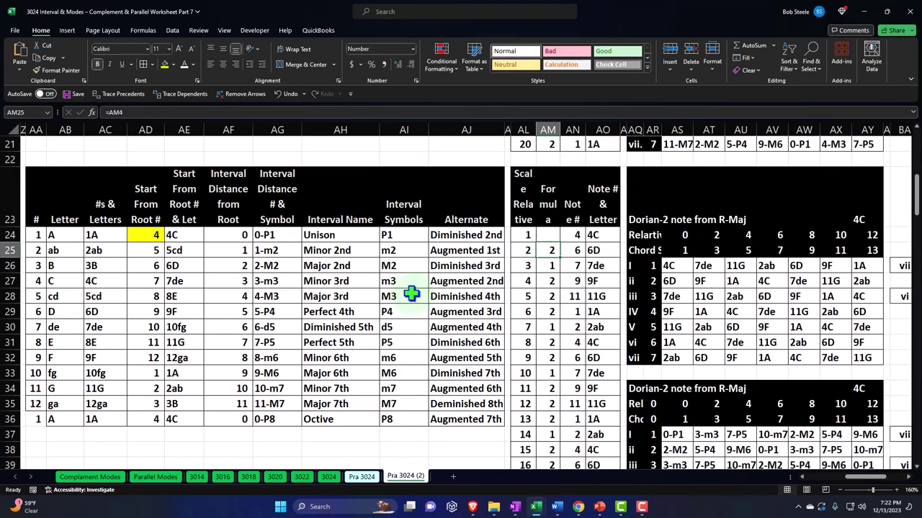
pyautogui.press('Down')
pyautogui.press('Down')
pyautogui.press('Down')
pyautogui.press('Down')
pyautogui.press('Down')
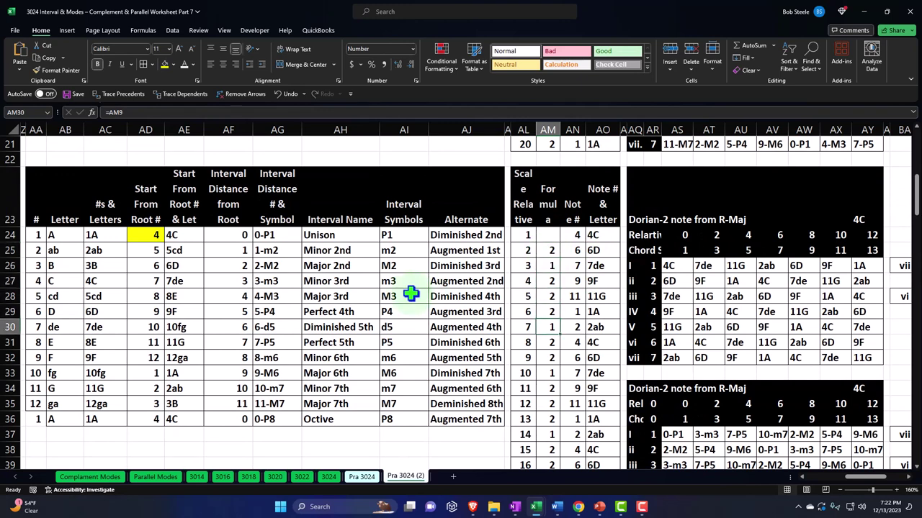
pyautogui.press('Down')
pyautogui.press('Right')
pyautogui.press('Right')
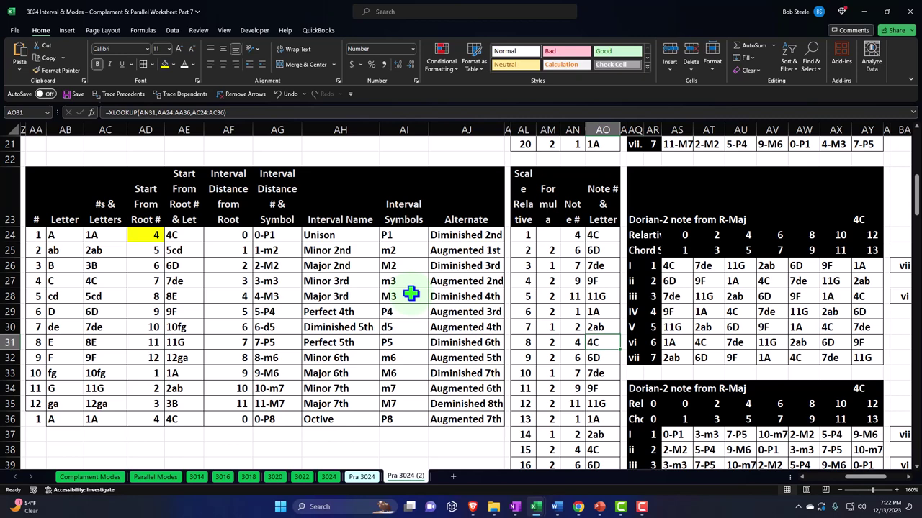
# Look across row 31 through the Dorian chord table and past the chord diagram to column BH.
pyautogui.press('Right')
pyautogui.press('Right')
pyautogui.press('Right')
pyautogui.press('Right')
pyautogui.press('Right')
pyautogui.press('Right')
pyautogui.press('Right')
pyautogui.press('Right')
pyautogui.press('Right')
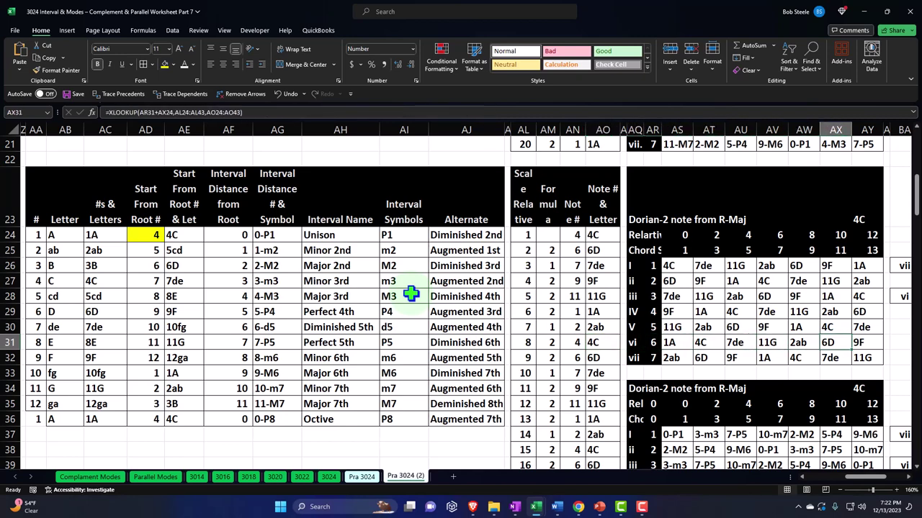
pyautogui.press('Right')
pyautogui.press('Right')
pyautogui.press('Right')
pyautogui.press('Right')
pyautogui.press('Right')
pyautogui.press('Right')
pyautogui.press('Right')
pyautogui.press('Right')
pyautogui.press('Right')
pyautogui.press('Right')
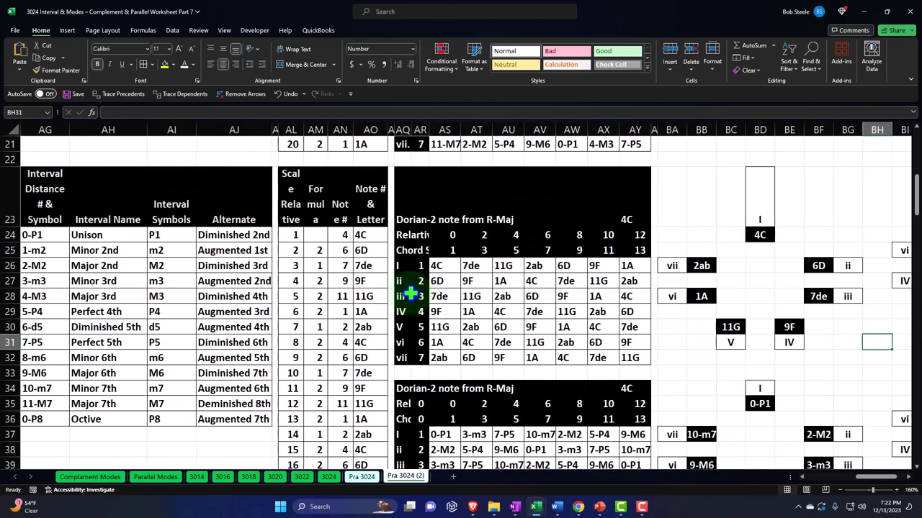
# Inspect the lookup formulas behind the first Dorian chord note in AS26 and its interval in AS37.
pyautogui.click(442, 268)
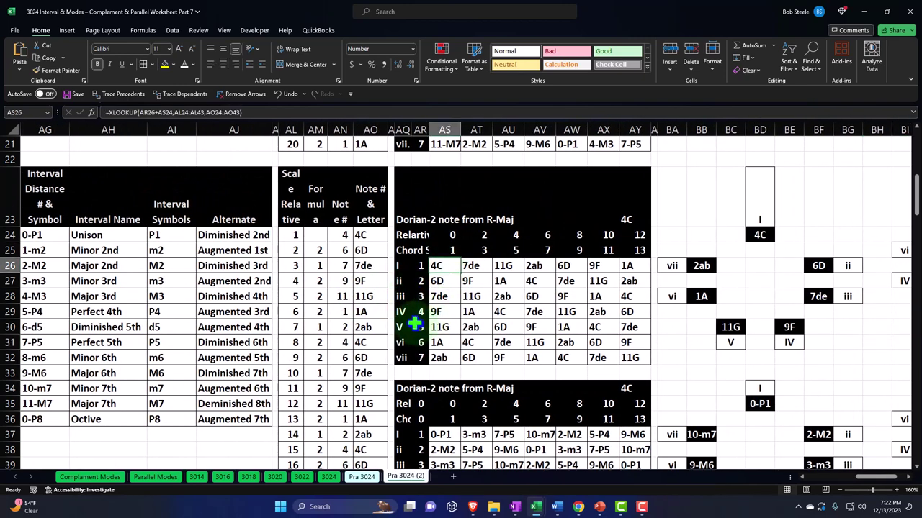
pyautogui.scroll(-1, 415, 325)
pyautogui.click(445, 346)
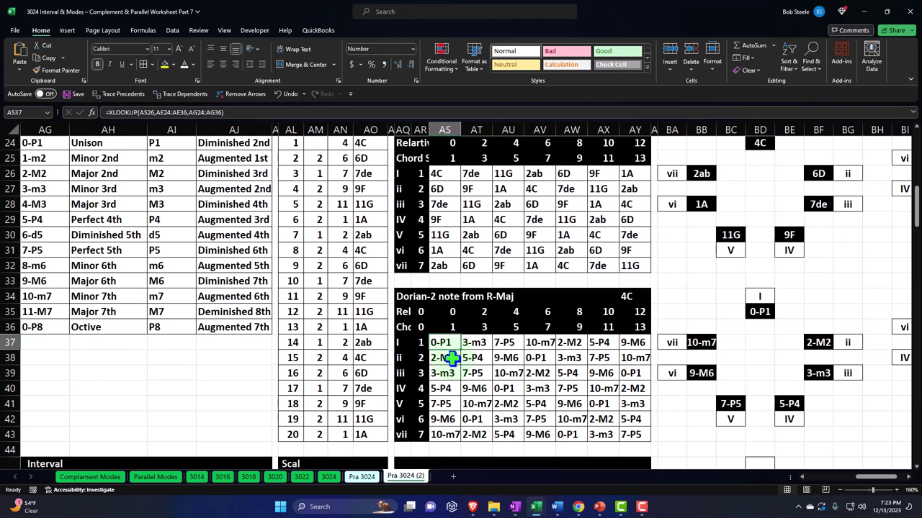
pyautogui.scroll(1, 452, 352)
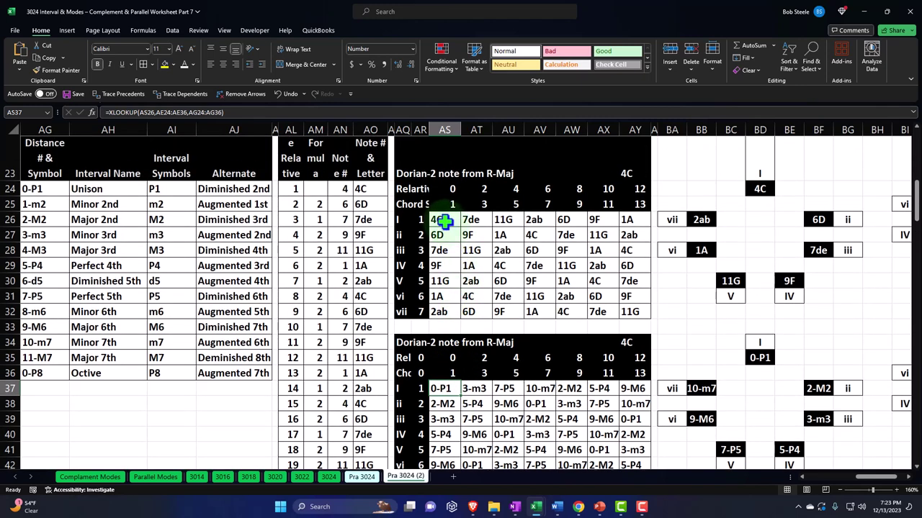
# Examine the seven Dorian scale notes in AS26:AS32, including the formulas in AS28 and AS32.
pyautogui.moveTo(444, 221); pyautogui.dragTo(444, 313)
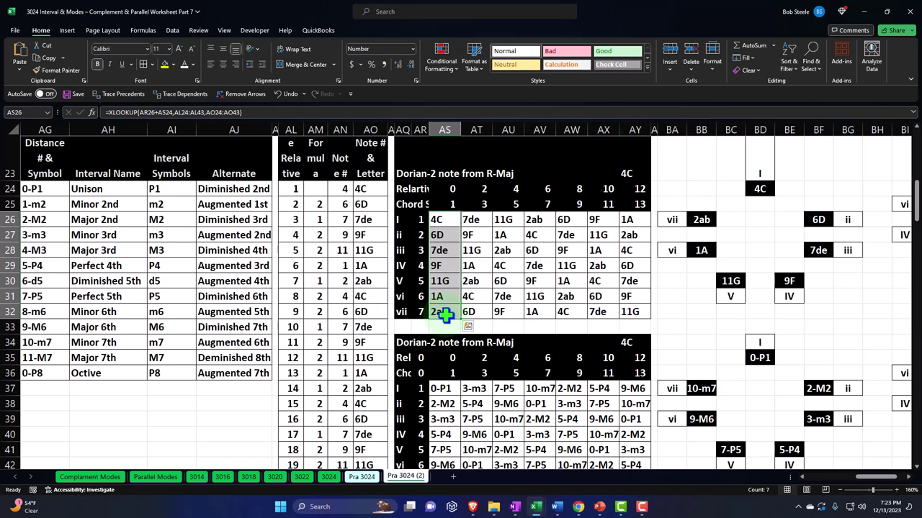
pyautogui.click(447, 220)
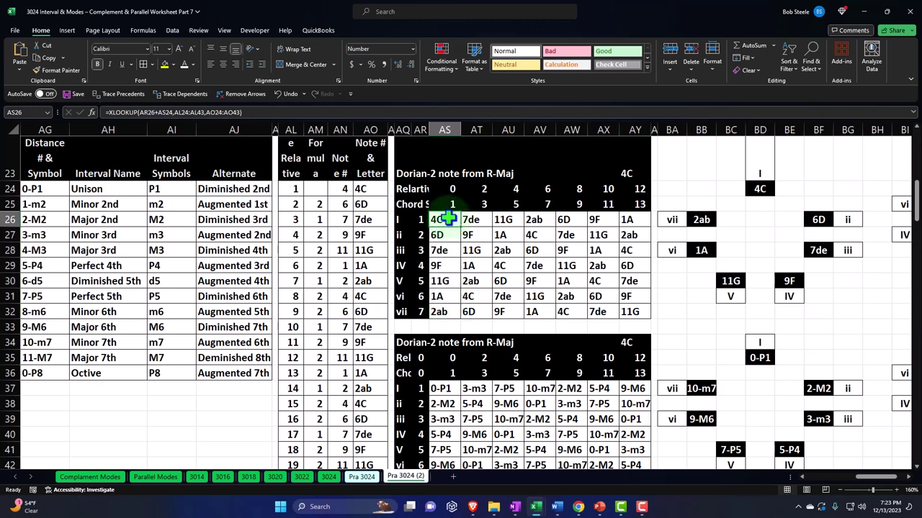
pyautogui.moveTo(448, 220); pyautogui.dragTo(444, 312)
pyautogui.click(449, 250)
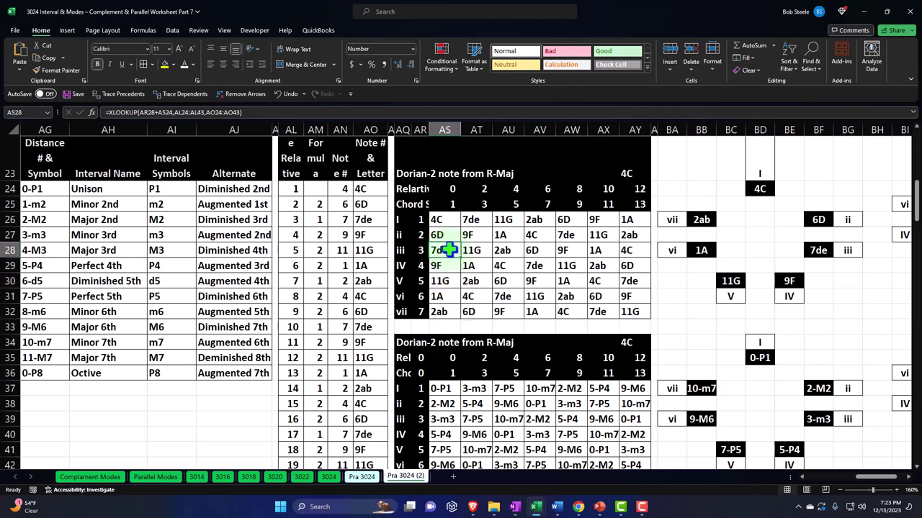
pyautogui.click(443, 311)
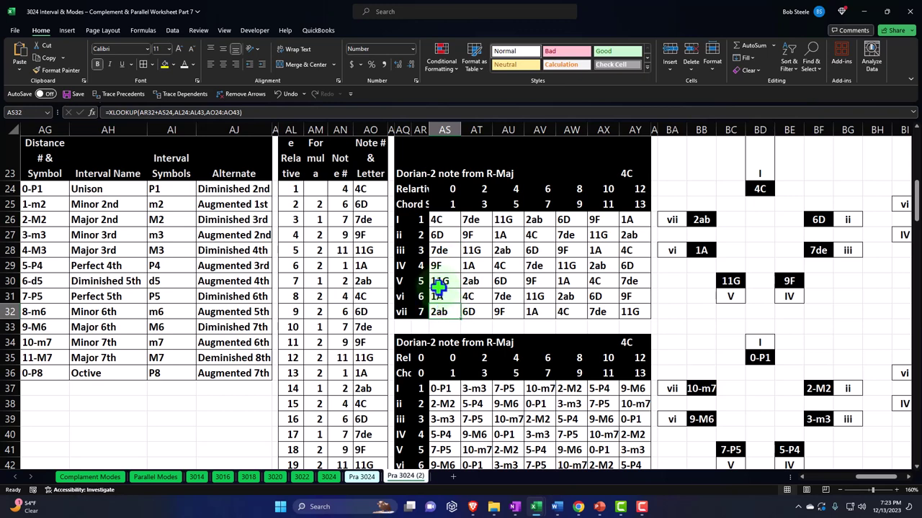
pyautogui.click(446, 222)
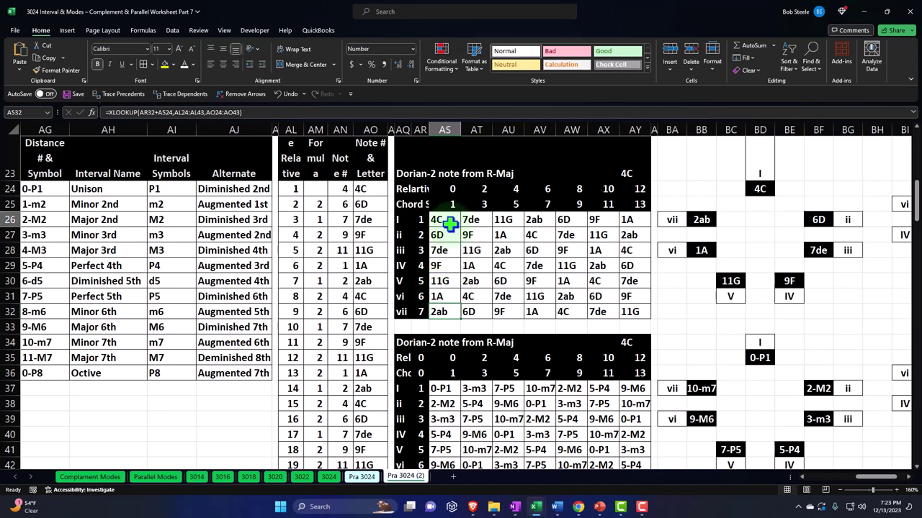
# Link the Phrygian section's starting root number in AD46 to the Dorian root number in AD24.
pyautogui.press('Left')
pyautogui.press('Left')
pyautogui.press('Left')
pyautogui.press('Left')
pyautogui.press('Left')
pyautogui.press('Left')
pyautogui.press('Left')
pyautogui.press('Left')
pyautogui.press('Left')
pyautogui.press('Left')
pyautogui.press('Left')
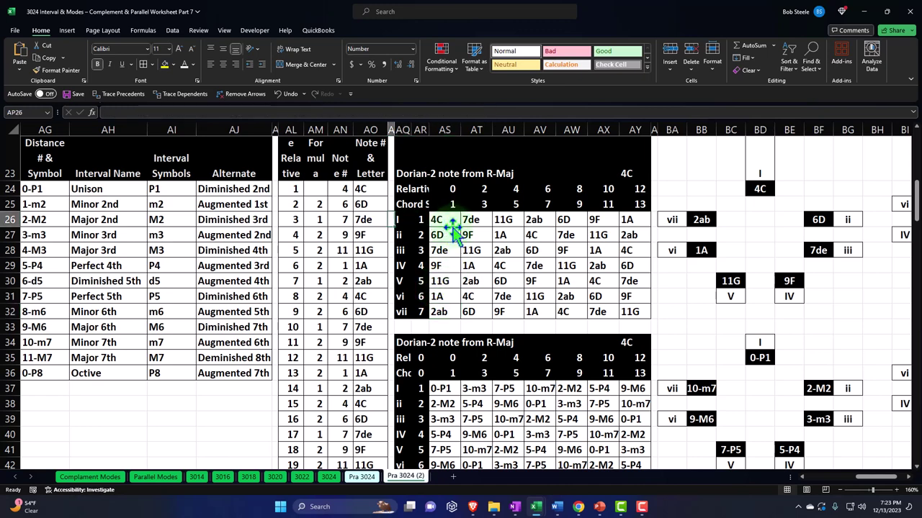
pyautogui.press('Left')
pyautogui.press('Left')
pyautogui.press('Left')
pyautogui.press('Left')
pyautogui.press('Left')
pyautogui.press('Left')
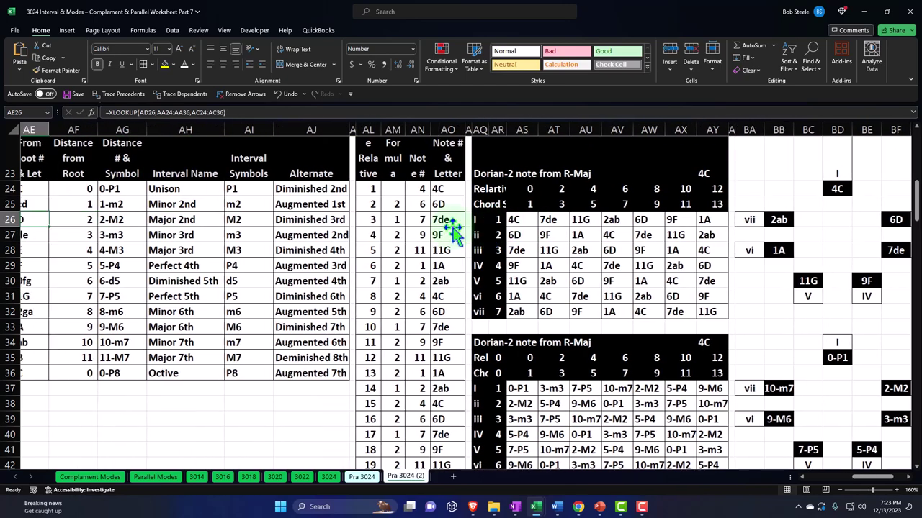
pyautogui.press('Down')
pyautogui.press('Down')
pyautogui.press('Down')
pyautogui.press('Down')
pyautogui.press('Down')
pyautogui.press('Down')
pyautogui.press('Down')
pyautogui.press('Down')
pyautogui.press('Down')
pyautogui.press('Down')
pyautogui.press('Down')
pyautogui.press('Down')
pyautogui.press('Down')
pyautogui.press('Down')
pyautogui.press('Down')
pyautogui.press('Down')
pyautogui.press('Down')
pyautogui.press('Down')
pyautogui.press('Down')
pyautogui.press('Down')
pyautogui.press('Down')
pyautogui.press('Down')
pyautogui.press('Down')
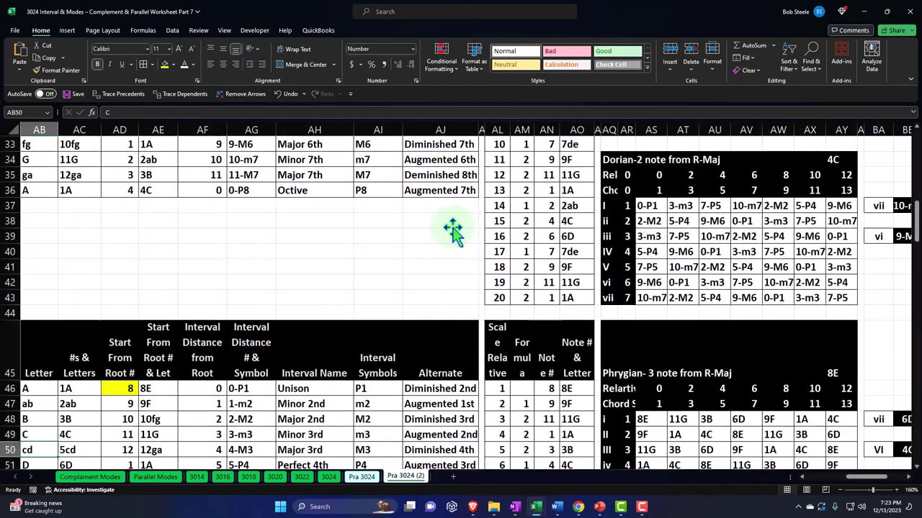
pyautogui.press('Right')
pyautogui.press('Right')
pyautogui.press('Up')
pyautogui.press('Up')
pyautogui.press('Up')
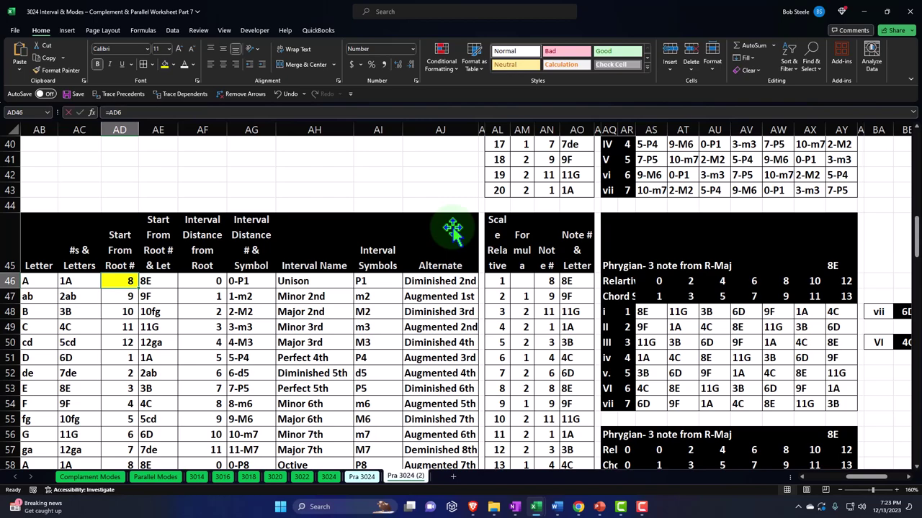
pyautogui.write('=')
pyautogui.press('Up')
pyautogui.press('Up')
pyautogui.press('Up')
pyautogui.press('Up')
pyautogui.press('Up')
pyautogui.press('Up')
pyautogui.press('Up')
pyautogui.press('Up')
pyautogui.press('Up')
pyautogui.press('Up')
pyautogui.press('Up')
pyautogui.press('Up')
pyautogui.press('Up')
pyautogui.press('Up')
pyautogui.press('Up')
pyautogui.press('Up')
pyautogui.press('Up')
pyautogui.press('Up')
pyautogui.press('Up')
pyautogui.press('Up')
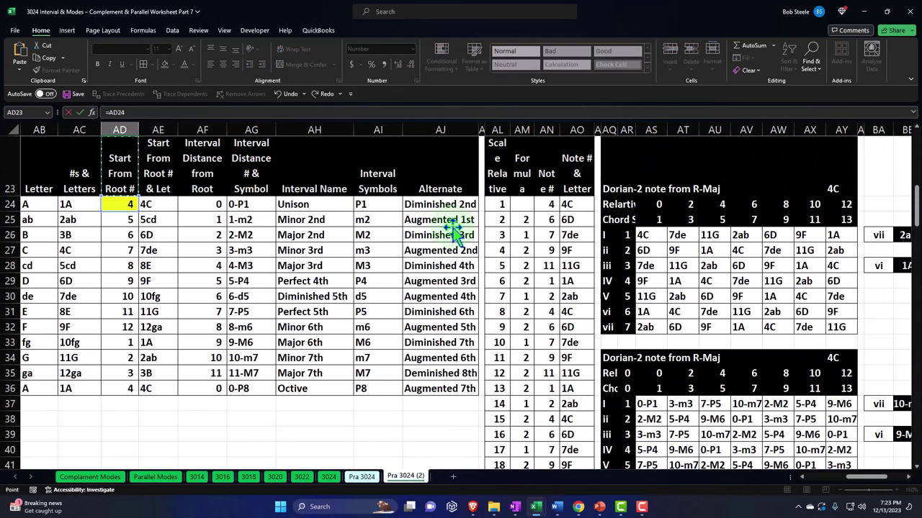
pyautogui.press('Up')
pyautogui.press('Down')
pyautogui.press('Return')
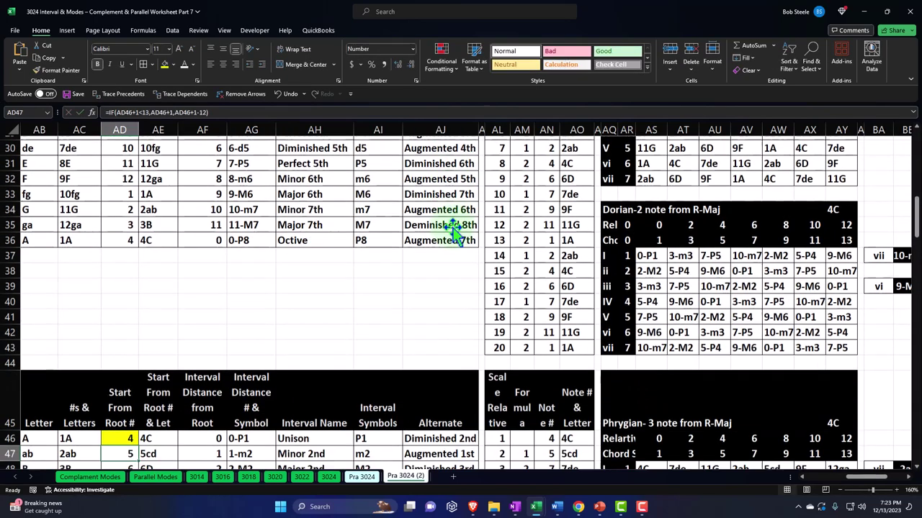
# Check the Phrygian section's start-from-root numbers down column AD through row 58.
pyautogui.press('Down')
pyautogui.press('Down')
pyautogui.press('Down')
pyautogui.press('Down')
pyautogui.press('Down')
pyautogui.press('Down')
pyautogui.press('Down')
pyautogui.press('Down')
pyautogui.press('Down')
pyautogui.press('Down')
pyautogui.press('Down')
pyautogui.press('Down')
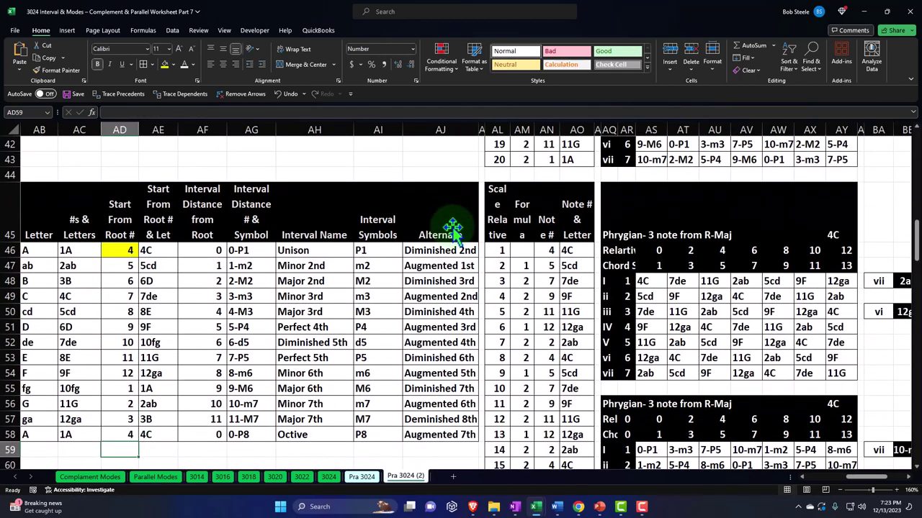
# Inspect the Phrygian formula cell AM47 and trace its precedents back to the major section.
pyautogui.click(523, 264)
pyautogui.write('=AM5')
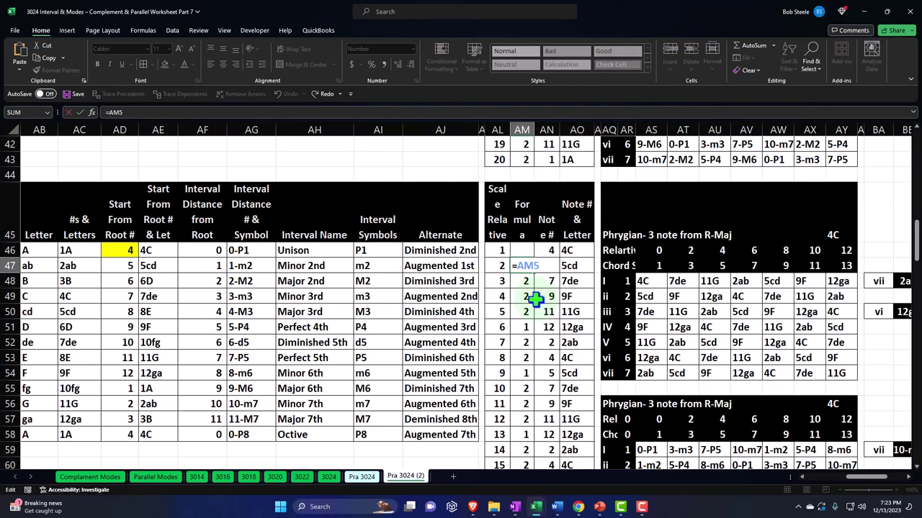
pyautogui.hotkey('ctrl', 'Return')
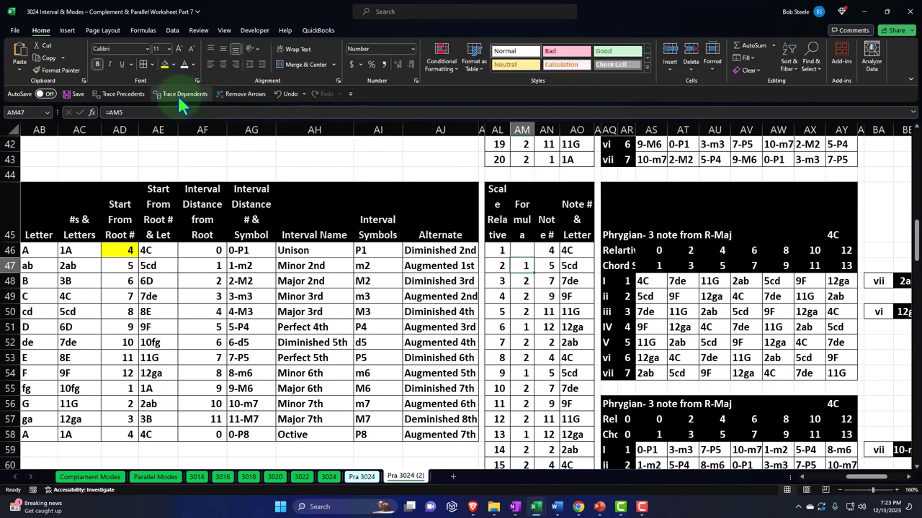
pyautogui.click(126, 94)
pyautogui.scroll(14, 405, 281)
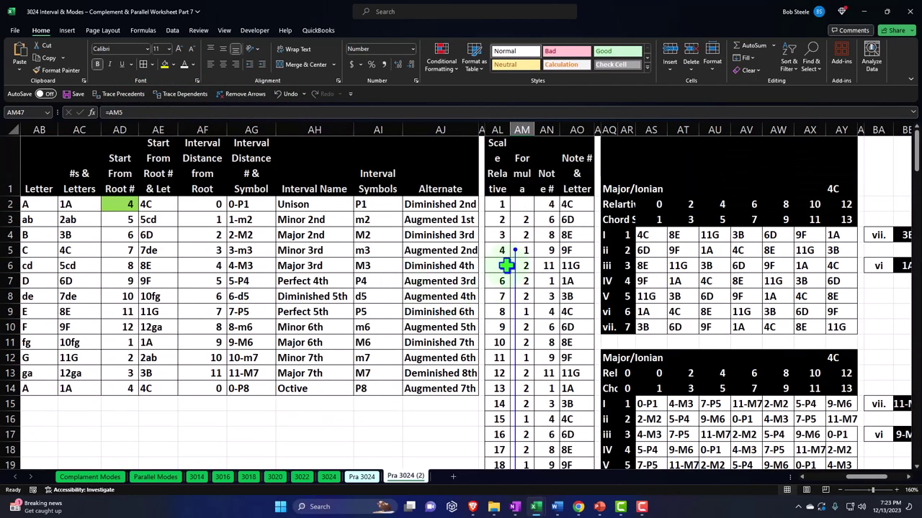
# Review the major section's formula steps in column AM, from AM5 to AM9 and back to AM5.
pyautogui.click(562, 201)
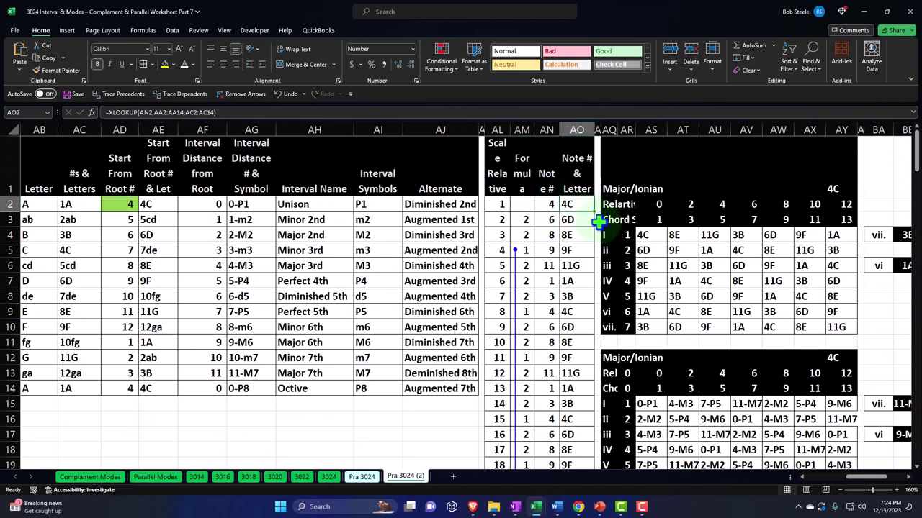
pyautogui.press('Left')
pyautogui.press('Left')
pyautogui.press('Down')
pyautogui.press('Down')
pyautogui.press('Down')
pyautogui.press('Down')
pyautogui.press('Down')
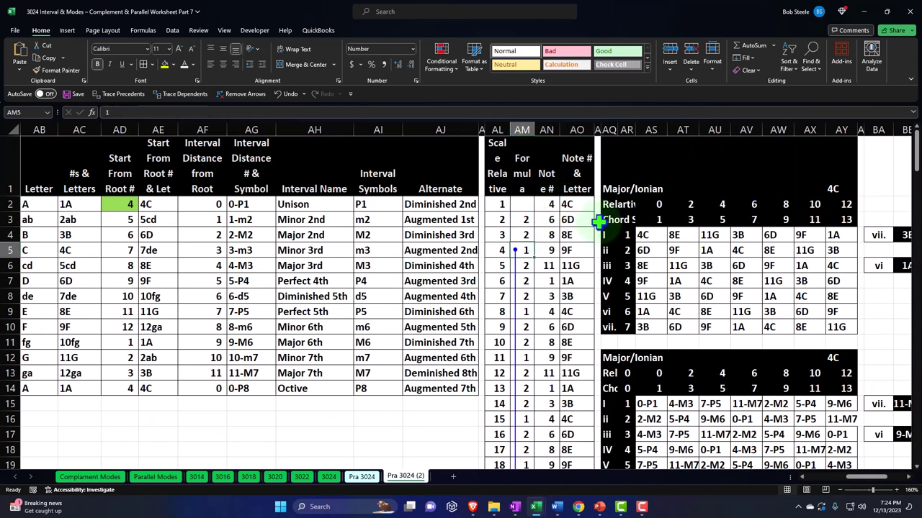
pyautogui.press('Down')
pyautogui.press('Down')
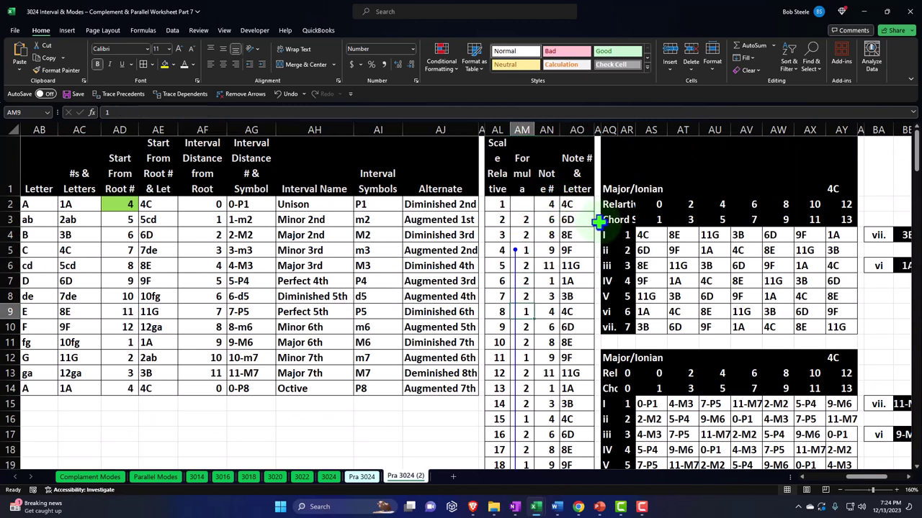
pyautogui.press('Up')
pyautogui.press('Up')
pyautogui.press('Up')
pyautogui.press('Up')
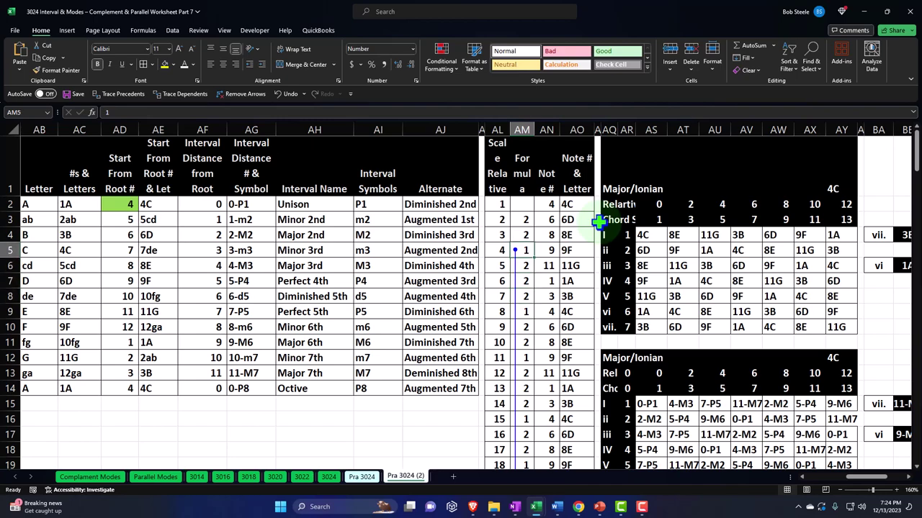
# Examine the Phrygian section's first note number in AN46 and the scale notes in AS48:AS54 of its chord table.
pyautogui.scroll(-10, 598, 223)
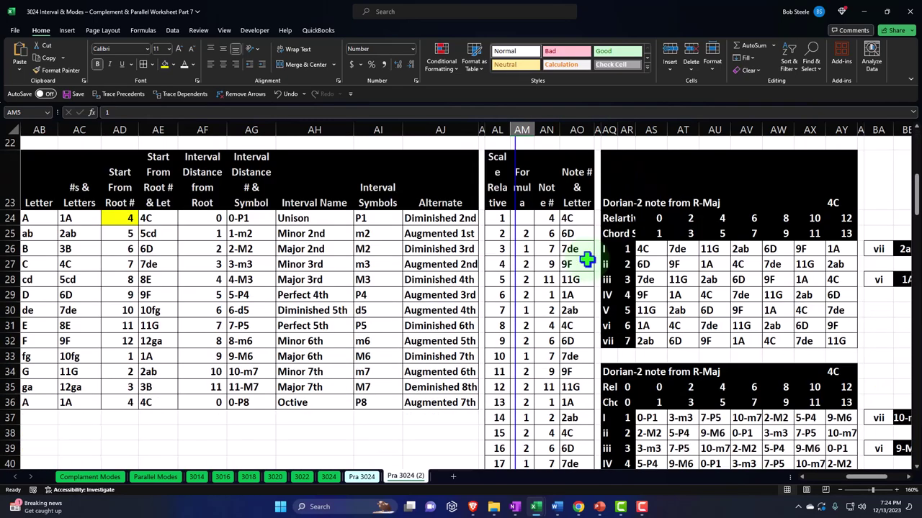
pyautogui.scroll(-2, 587, 260)
pyautogui.scroll(-2, 587, 259)
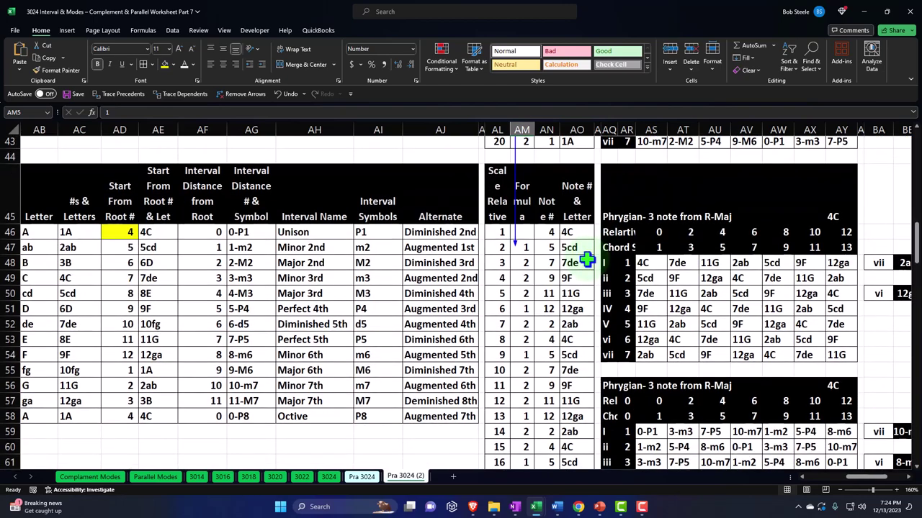
pyautogui.click(915, 131)
pyautogui.click(915, 131)
pyautogui.click(546, 220)
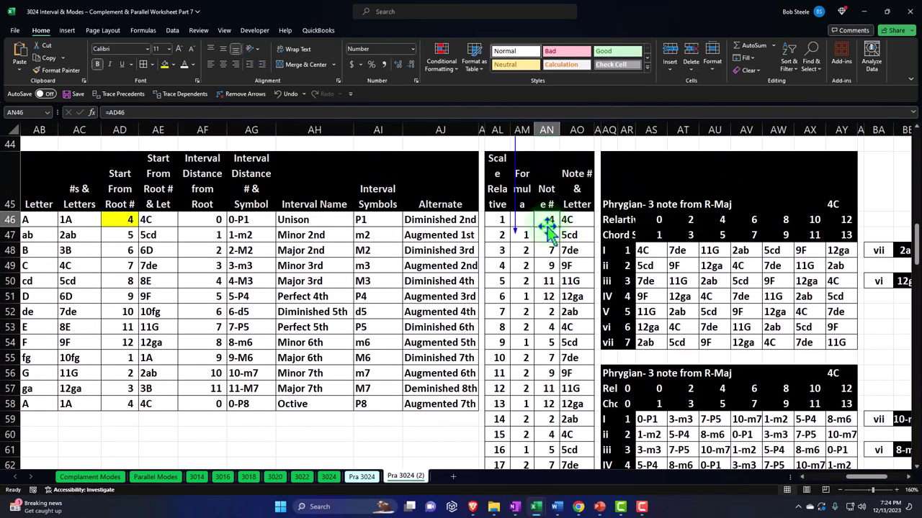
pyautogui.moveTo(651, 251); pyautogui.dragTo(645, 340)
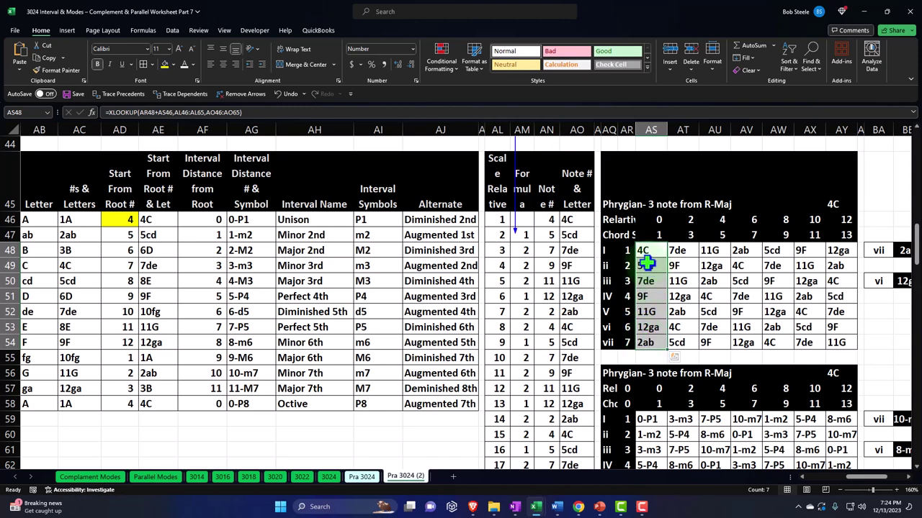
pyautogui.click(628, 249)
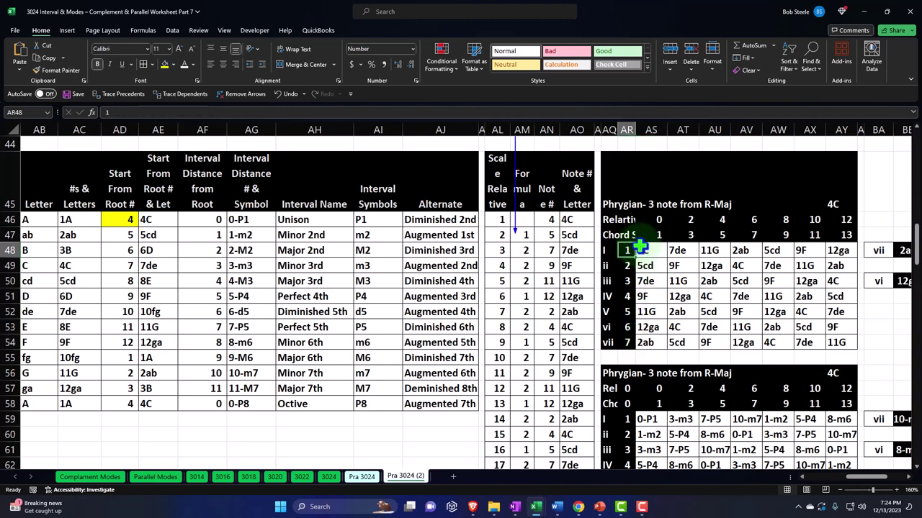
# Highlight the Phrygian chord table's first-note column AS48:AS54 and clear the trace arrows.
pyautogui.moveTo(640, 248); pyautogui.dragTo(645, 344)
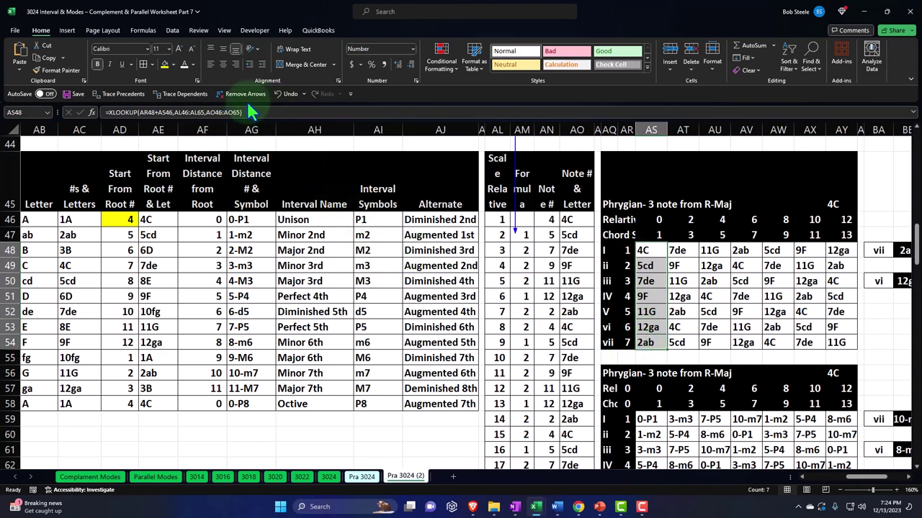
pyautogui.scroll(-5, 324, 266)
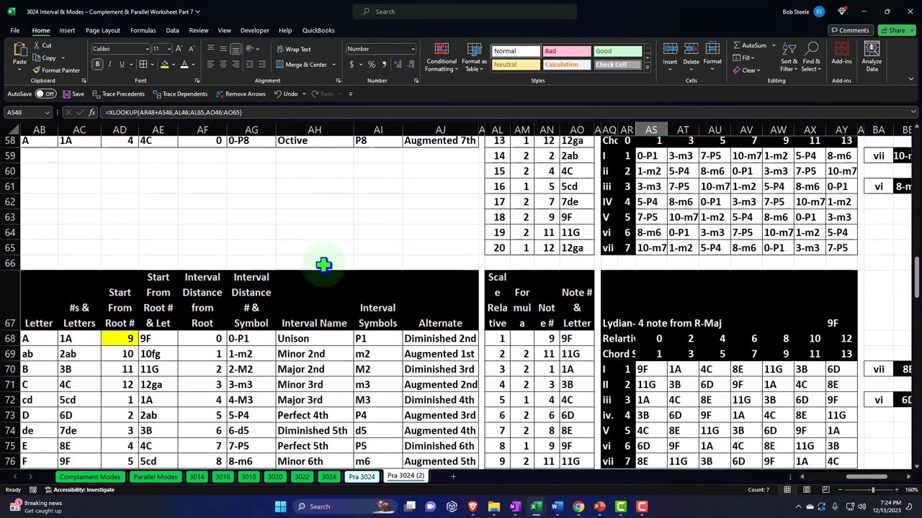
# Link the Lydian section's start root number in AD68 to the Phrygian start root with =AD46.
pyautogui.click(134, 331)
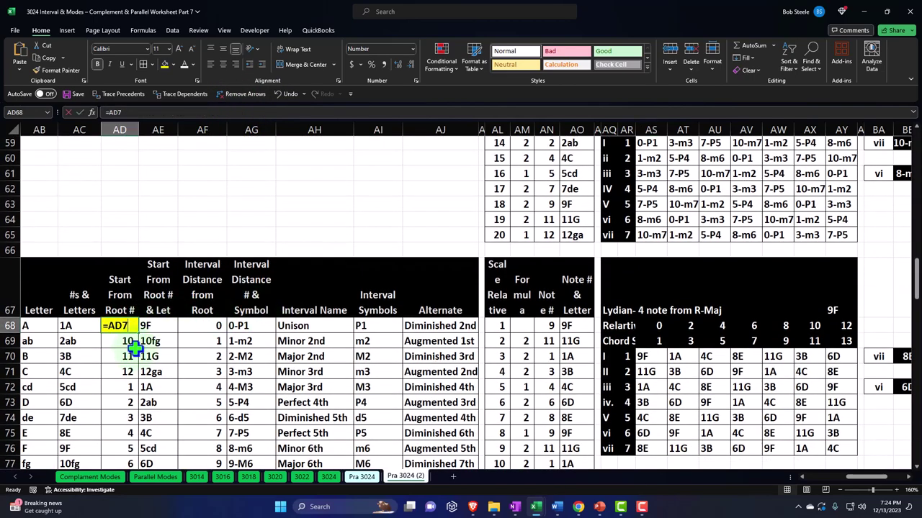
pyautogui.press('BackSpace')
pyautogui.press('BackSpace')
pyautogui.press('BackSpace')
pyautogui.press('Up')
pyautogui.press('Up')
pyautogui.press('Up')
pyautogui.press('Up')
pyautogui.press('Up')
pyautogui.press('Up')
pyautogui.press('Up')
pyautogui.press('Up')
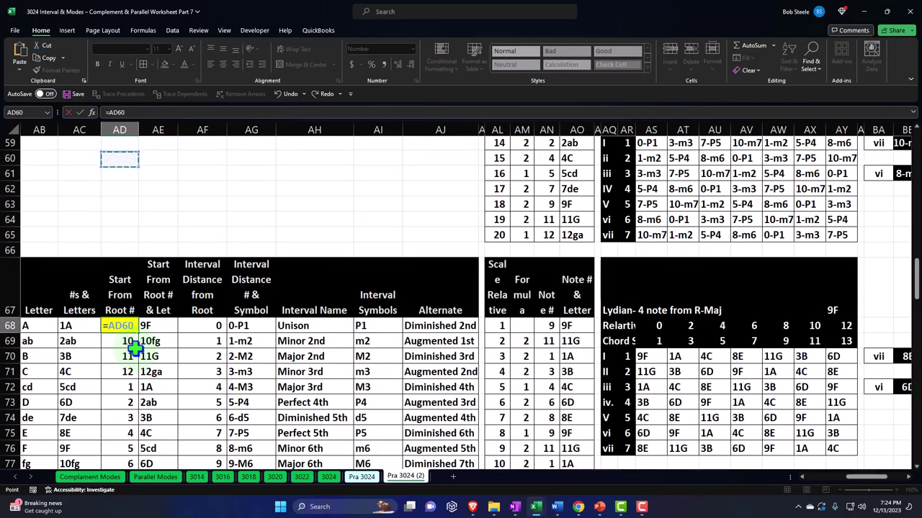
pyautogui.press('Up')
pyautogui.press('Up')
pyautogui.press('Up')
pyautogui.press('Up')
pyautogui.press('Up')
pyautogui.press('Up')
pyautogui.press('Up')
pyautogui.press('Up')
pyautogui.press('Up')
pyautogui.press('Up')
pyautogui.press('Up')
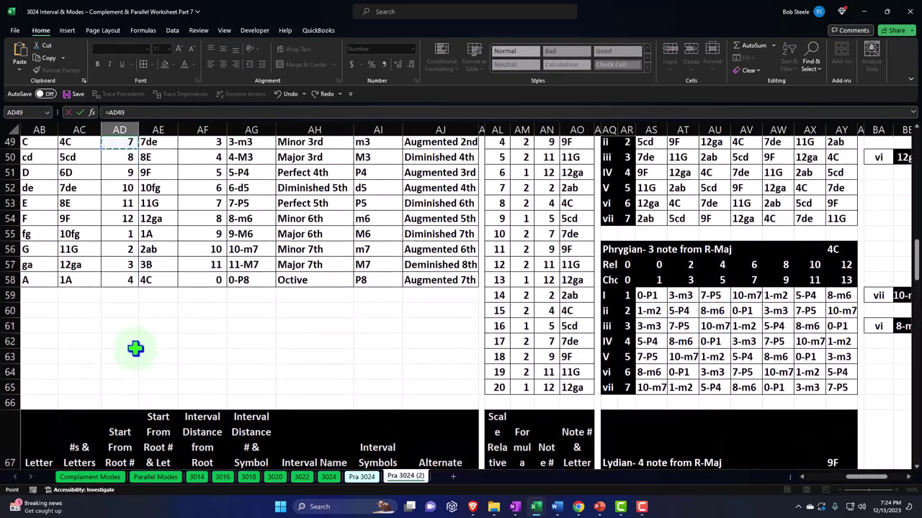
pyautogui.press('Up')
pyautogui.press('Up')
pyautogui.press('Up')
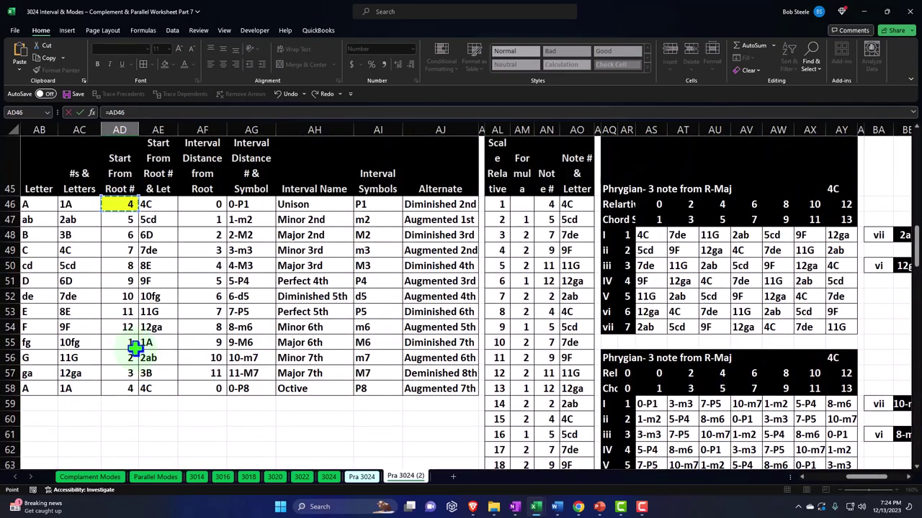
pyautogui.press('Return')
# Check the Lydian section's start-from-root numbers down column AD through row 80.
pyautogui.press('Down')
pyautogui.press('Down')
pyautogui.press('Down')
pyautogui.press('Down')
pyautogui.press('Down')
pyautogui.press('Down')
pyautogui.press('Down')
pyautogui.press('Down')
pyautogui.press('Down')
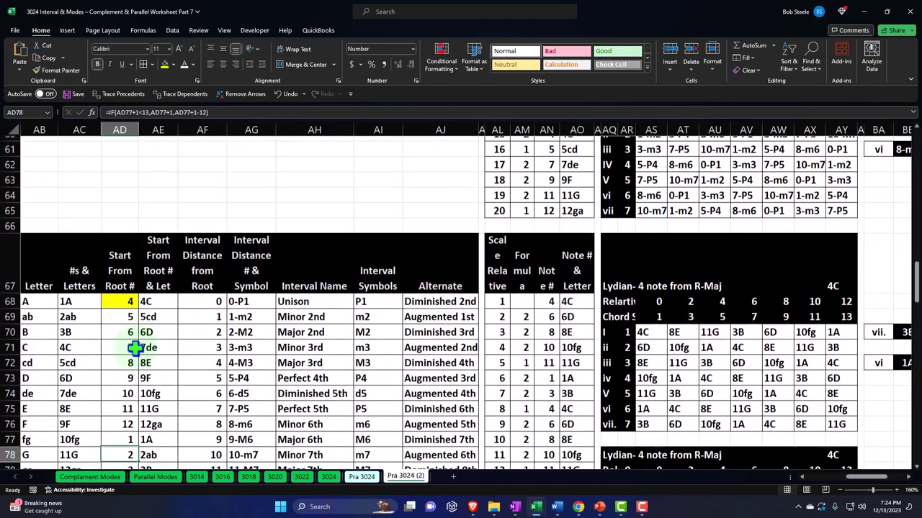
pyautogui.press('Down')
pyautogui.press('Down')
pyautogui.press('Down')
pyautogui.press('Down')
pyautogui.press('Down')
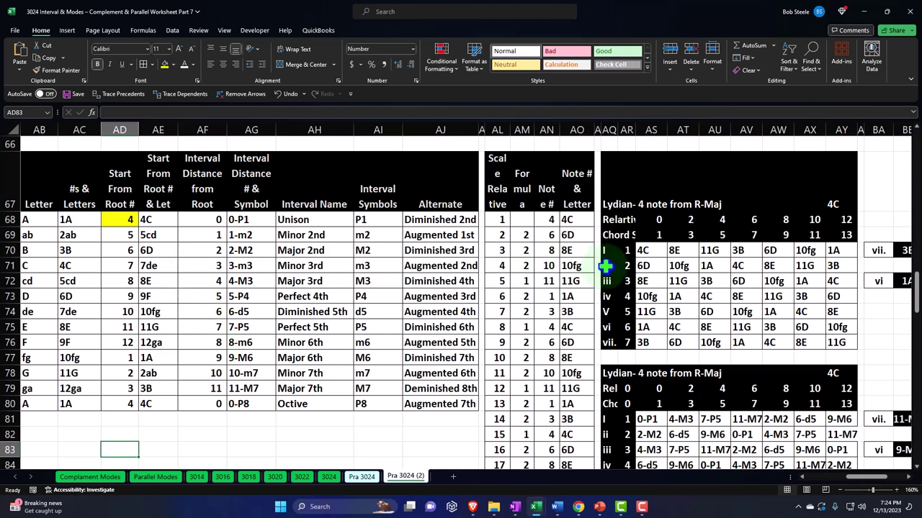
# Inspect the Lydian formula cell AM69 and trace its precedent back to AM6 in the major section.
pyautogui.click(525, 235)
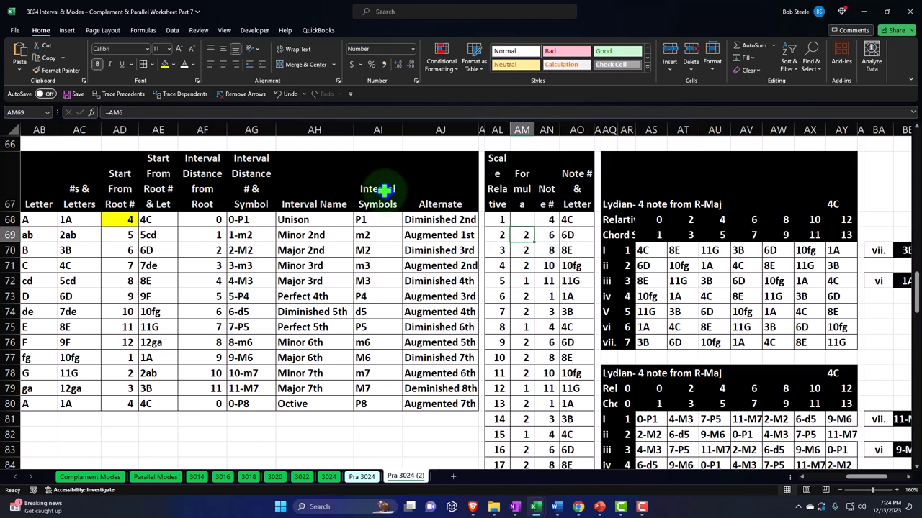
pyautogui.click(119, 96)
pyautogui.scroll(15, 387, 300)
pyautogui.scroll(7, 387, 301)
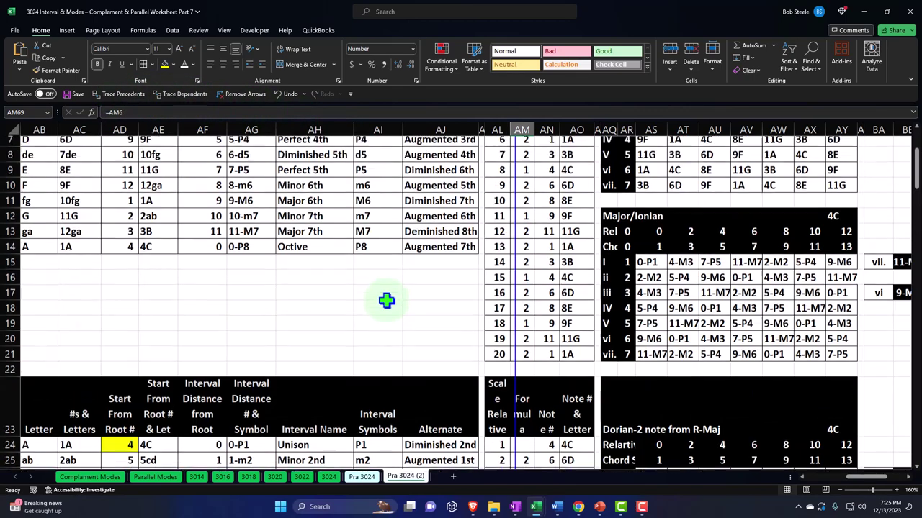
pyautogui.click(529, 266)
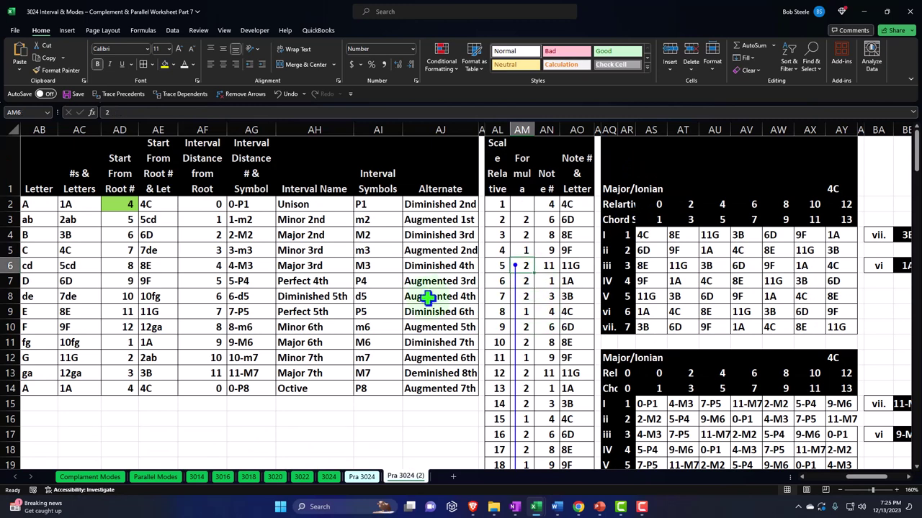
# Return to the Lydian chord table, highlight its scale notes in AS70:AS76, and clear the trace arrows.
pyautogui.scroll(-16, 428, 297)
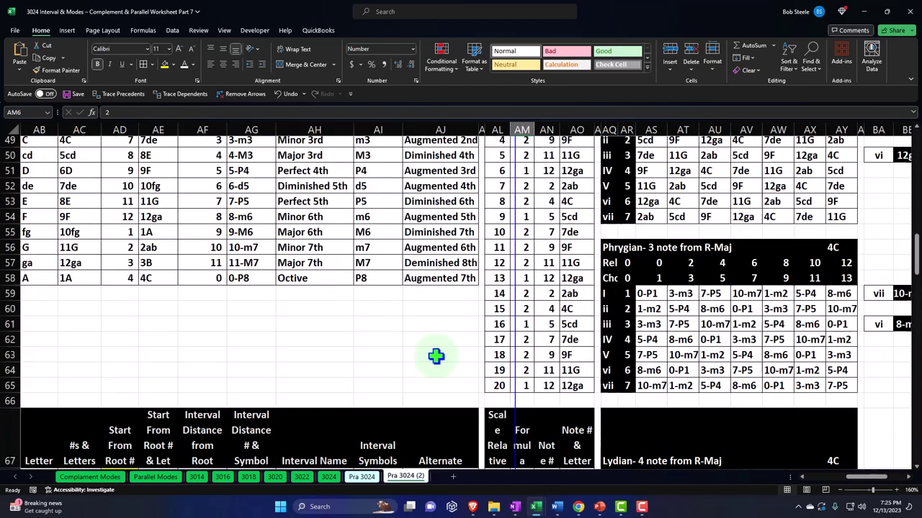
pyautogui.scroll(-5, 435, 356)
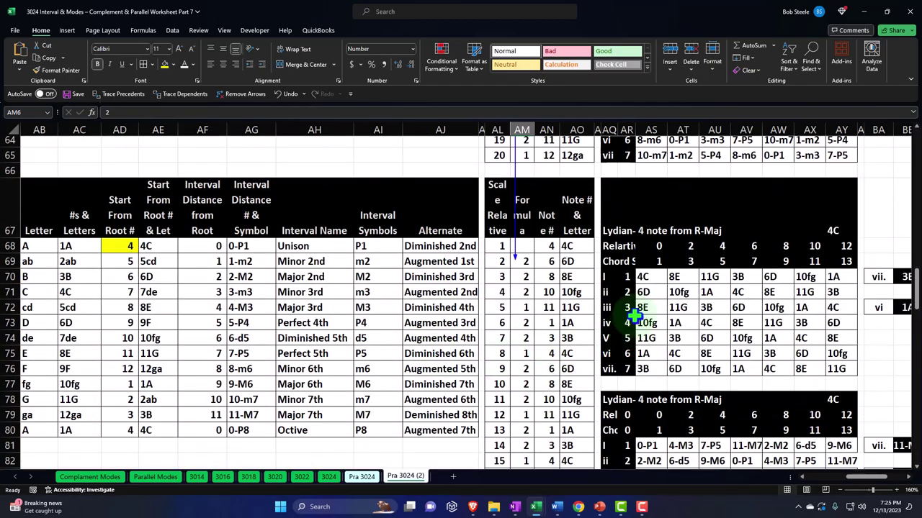
pyautogui.moveTo(643, 276); pyautogui.dragTo(653, 368)
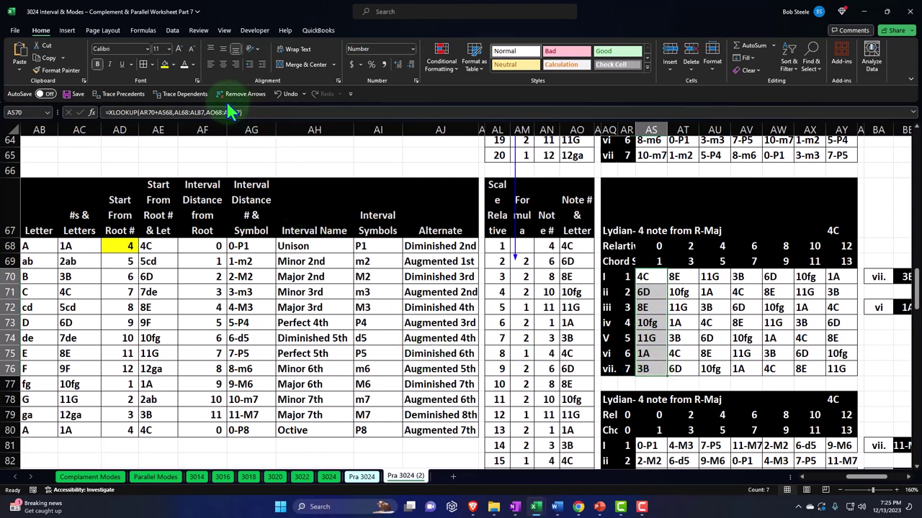
# Link the Mixolydian section's start root number in AD90 to the Lydian section's start root.
pyautogui.scroll(-1, 229, 212)
pyautogui.scroll(-6, 229, 212)
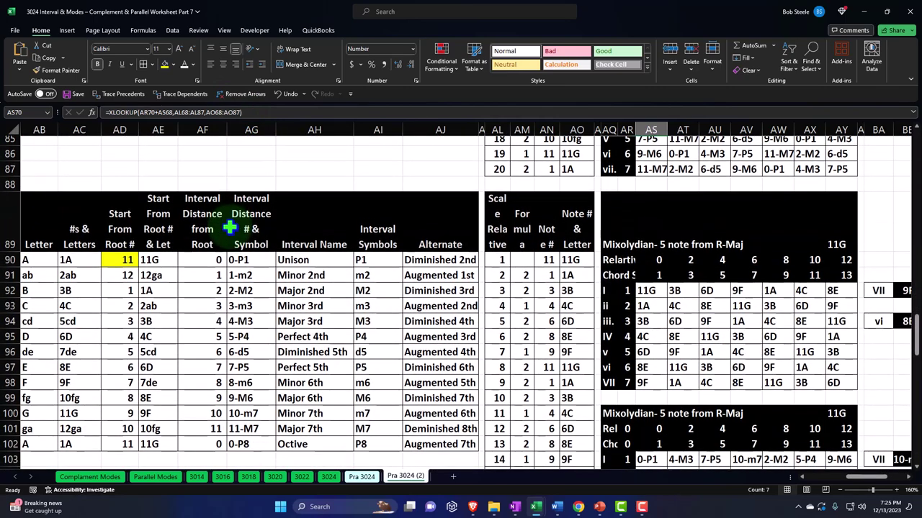
pyautogui.click(123, 263)
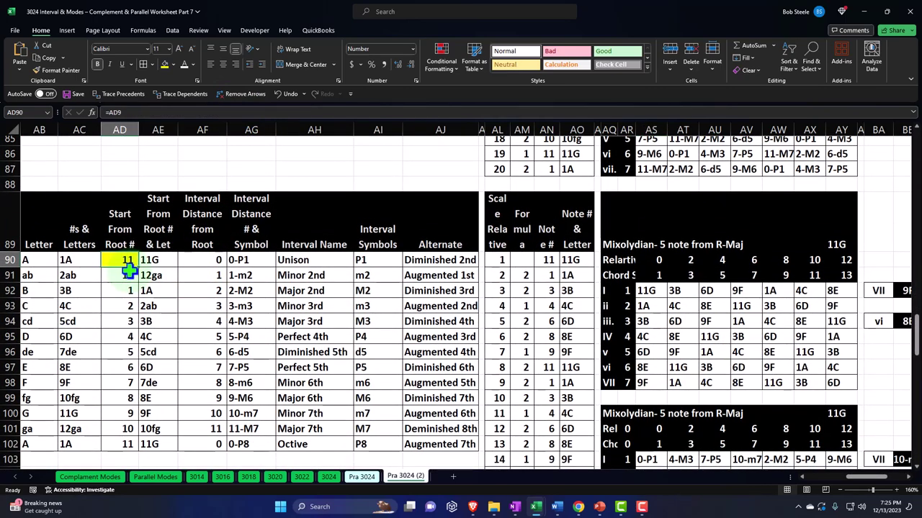
pyautogui.write('=')
pyautogui.press('Up')
pyautogui.press('Up')
pyautogui.press('Up')
pyautogui.press('Up')
pyautogui.press('Up')
pyautogui.press('Up')
pyautogui.press('Up')
pyautogui.press('Up')
pyautogui.press('Up')
pyautogui.press('Up')
pyautogui.press('Up')
pyautogui.press('Up')
pyautogui.press('Up')
pyautogui.press('Up')
pyautogui.press('Up')
pyautogui.press('Up')
pyautogui.press('Up')
pyautogui.press('Up')
pyautogui.press('Up')
pyautogui.press('Up')
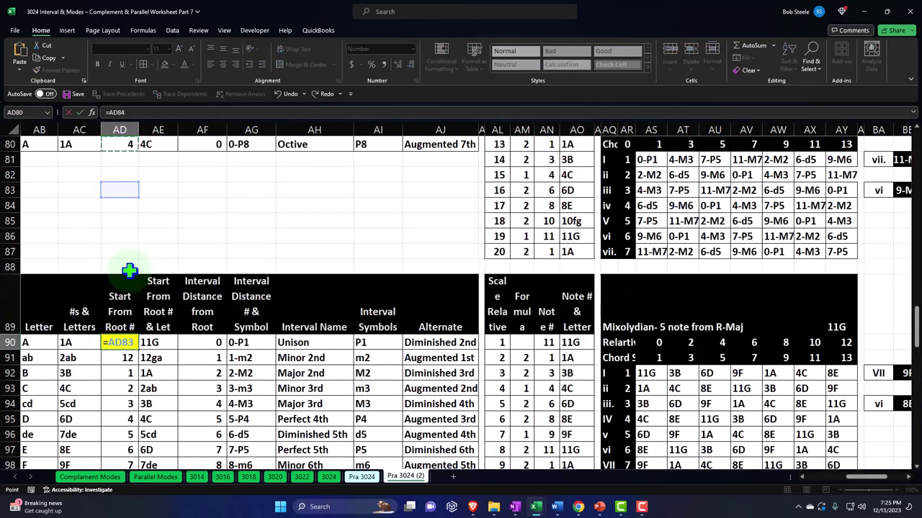
pyautogui.press('Return')
# Check the Mixolydian start-from-root numbers down column AD to row 99, and across to the interval symbols in AI99.
pyautogui.press('Down')
pyautogui.press('Down')
pyautogui.press('Down')
pyautogui.press('Down')
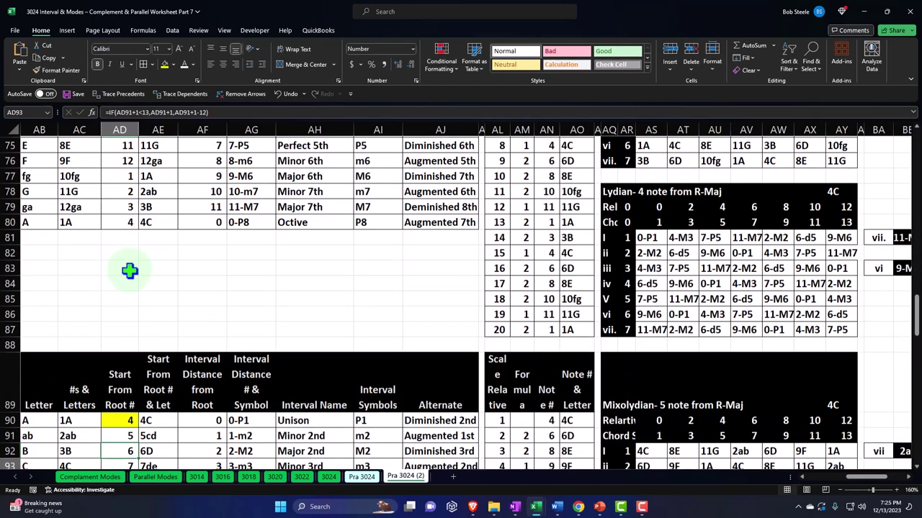
pyautogui.press('Down')
pyautogui.press('Down')
pyautogui.press('Down')
pyautogui.press('Down')
pyautogui.press('Right')
pyautogui.press('Right')
pyautogui.press('Right')
pyautogui.press('Right')
pyautogui.press('Right')
pyautogui.press('Right')
pyautogui.press('Right')
pyautogui.press('Right')
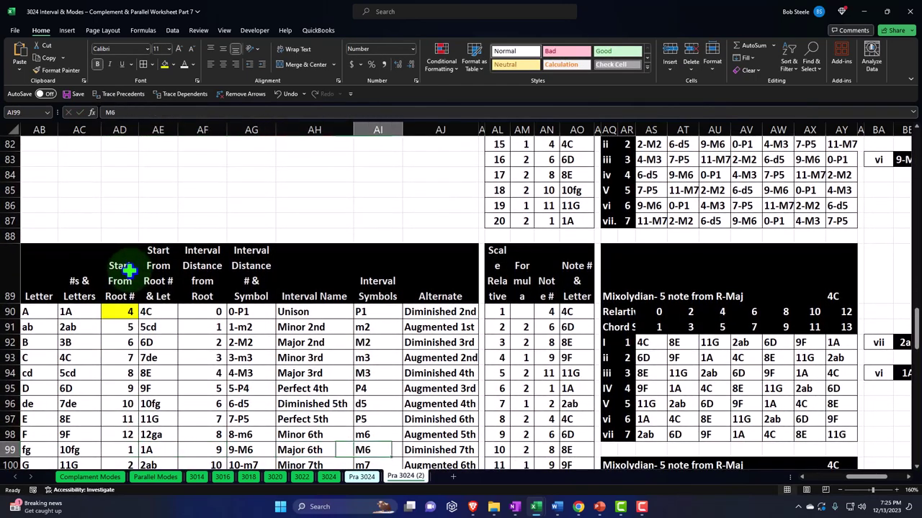
# Inspect the Mixolydian formula cell AM91 and trace its precedent back to AM7 in the major section.
pyautogui.click(526, 327)
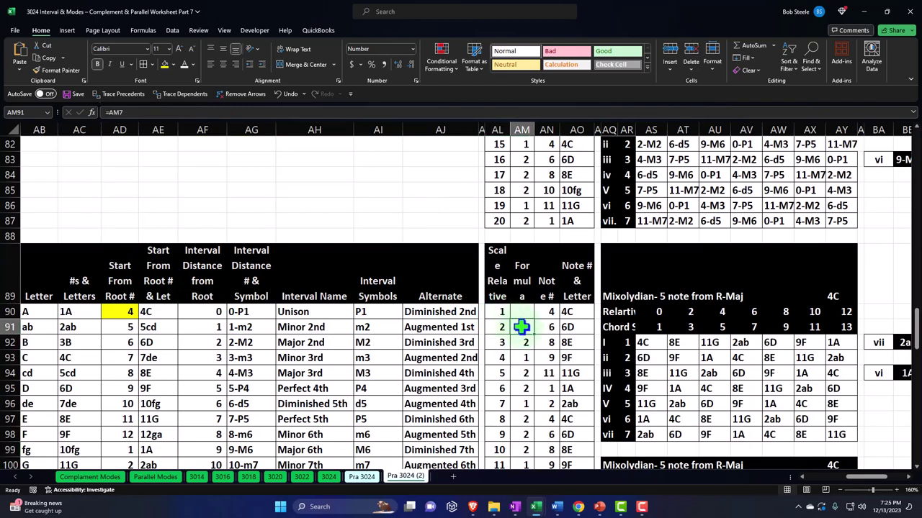
pyautogui.click(121, 93)
pyautogui.scroll(20, 378, 313)
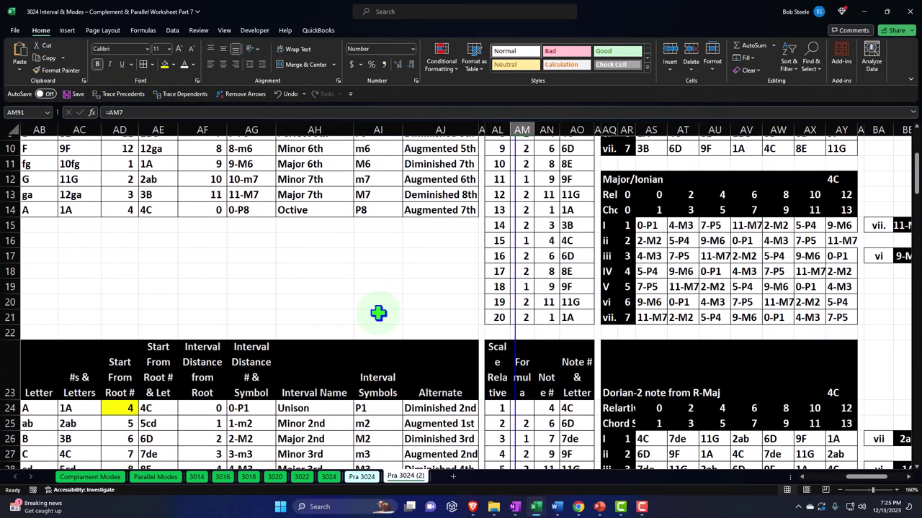
pyautogui.scroll(3, 378, 312)
pyautogui.click(522, 281)
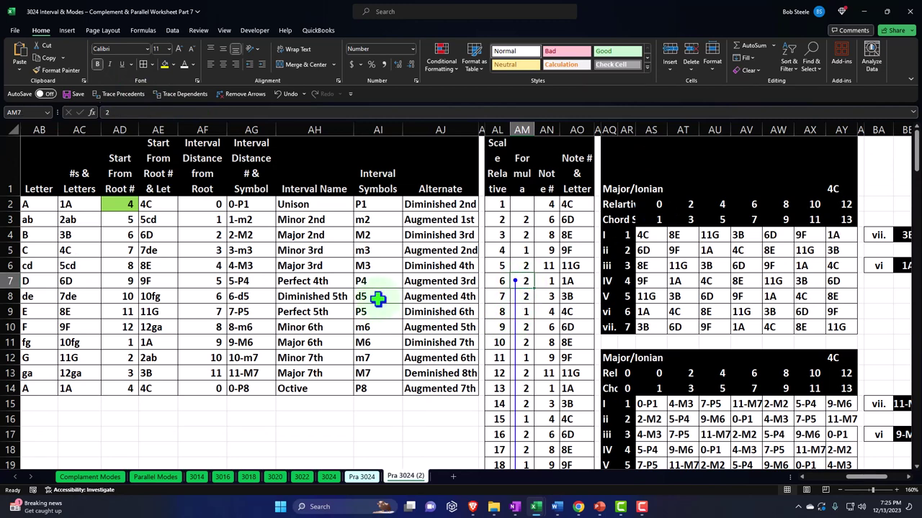
# Follow the trace arrow from AM7 back to the Mixolydian section's formula column, and clear the arrows.
pyautogui.scroll(-19, 547, 290)
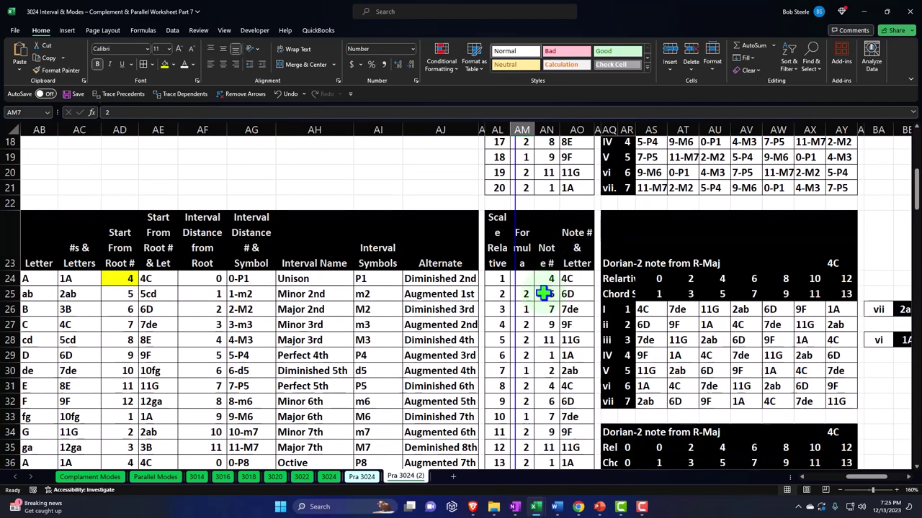
pyautogui.scroll(-8, 540, 293)
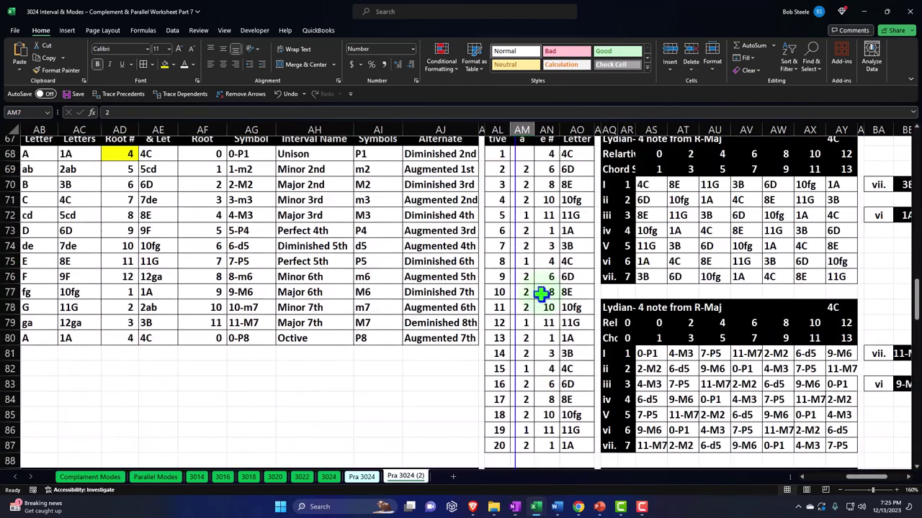
pyautogui.scroll(-2, 540, 293)
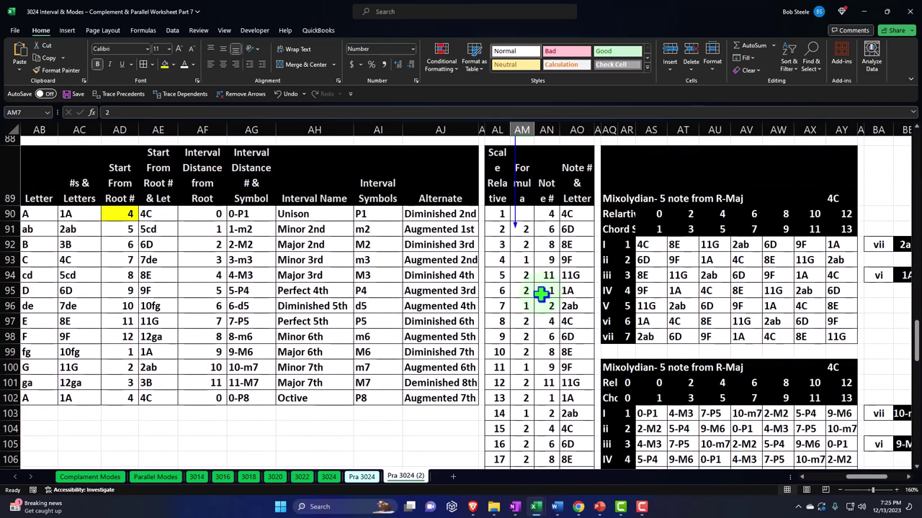
pyautogui.click(242, 98)
# Link the Minor/Aeolian section's start root number in AD112 to the Mixolydian start root with =AD90.
pyautogui.scroll(-6, 241, 292)
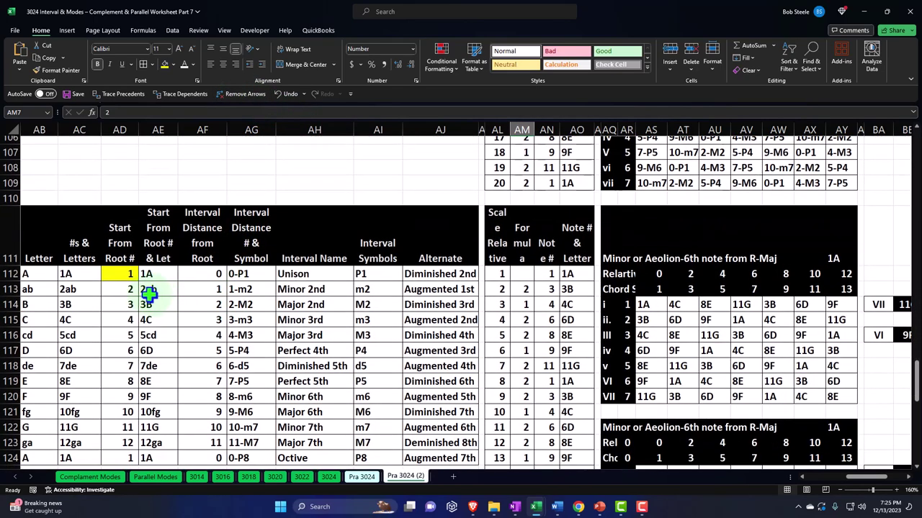
pyautogui.click(122, 273)
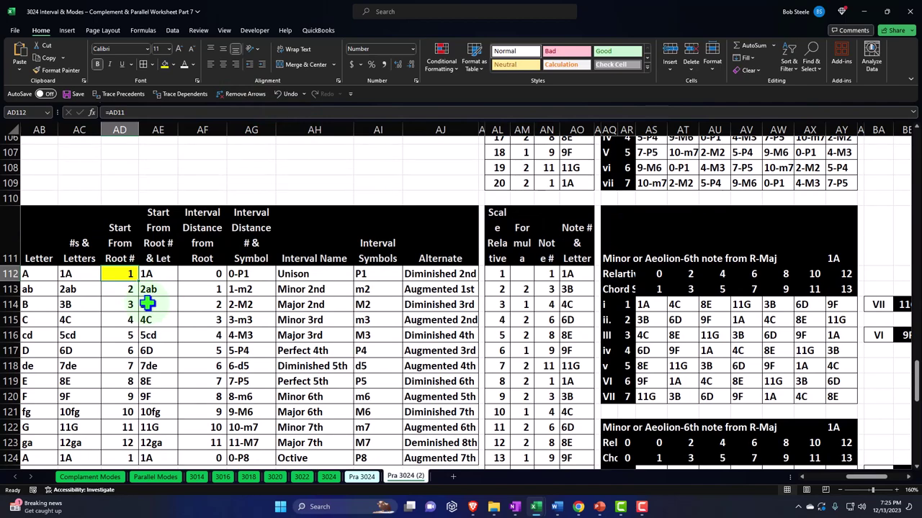
pyautogui.press('F2')
pyautogui.press('Up')
pyautogui.press('Up')
pyautogui.press('Up')
pyautogui.press('Up')
pyautogui.press('Up')
pyautogui.press('Up')
pyautogui.press('Up')
pyautogui.press('Up')
pyautogui.press('Up')
pyautogui.press('Up')
pyautogui.press('Up')
pyautogui.press('Up')
pyautogui.press('Up')
pyautogui.press('Up')
pyautogui.press('Up')
pyautogui.press('Up')
pyautogui.press('Up')
pyautogui.press('Up')
pyautogui.press('Up')
pyautogui.press('Up')
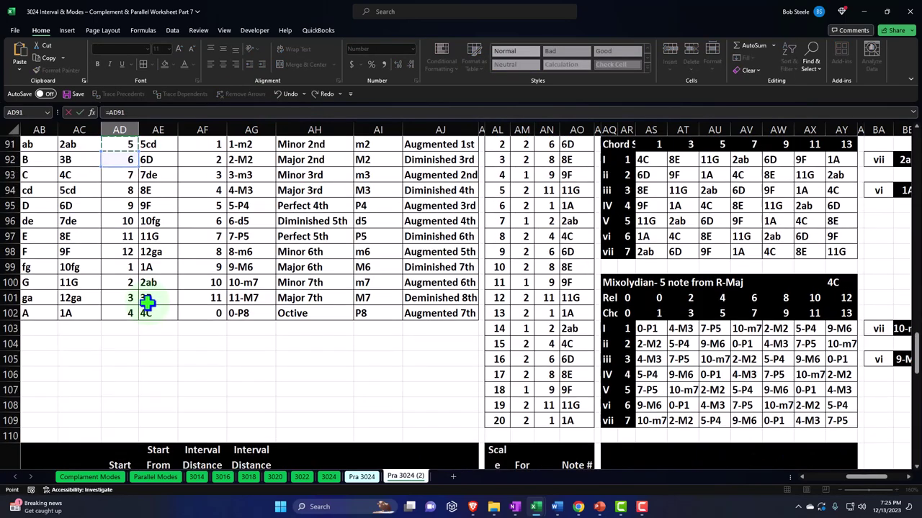
pyautogui.scroll(2, 147, 304)
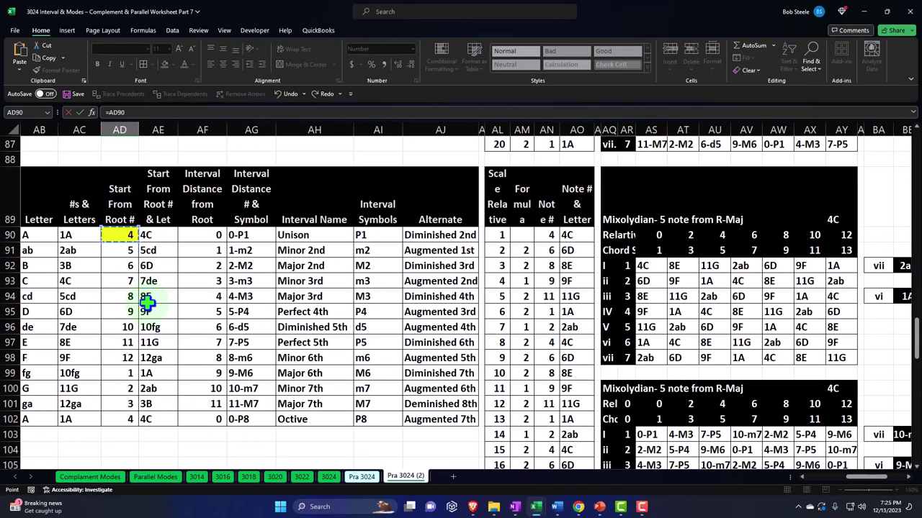
pyautogui.press('Return')
# Review the Minor/Aeolian section down its start-from-root numbers and across to the scale note numbers at AN126.
pyautogui.press('Down')
pyautogui.press('Down')
pyautogui.press('Down')
pyautogui.press('Down')
pyautogui.press('Down')
pyautogui.press('Down')
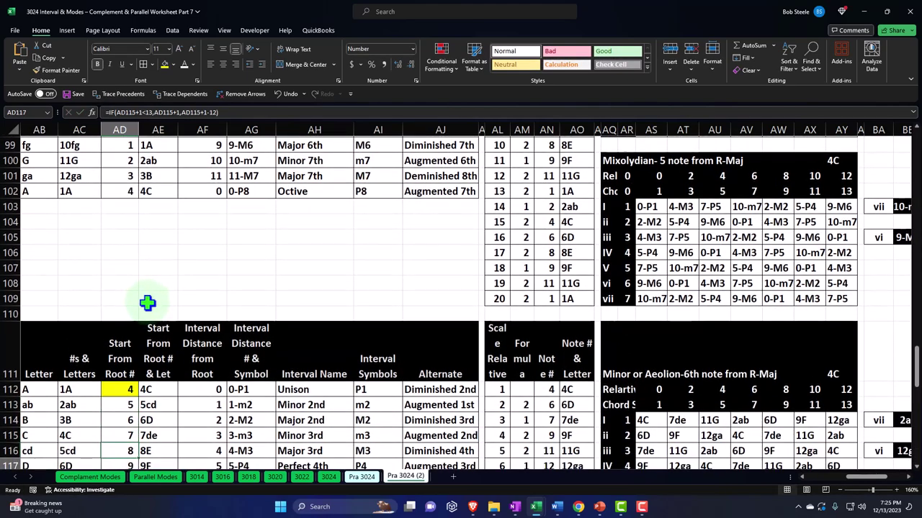
pyautogui.press('Down')
pyautogui.press('Down')
pyautogui.press('Down')
pyautogui.press('Right')
pyautogui.press('Right')
pyautogui.press('Right')
pyautogui.press('Right')
pyautogui.press('Right')
pyautogui.press('Right')
pyautogui.press('Right')
pyautogui.press('Right')
pyautogui.press('Right')
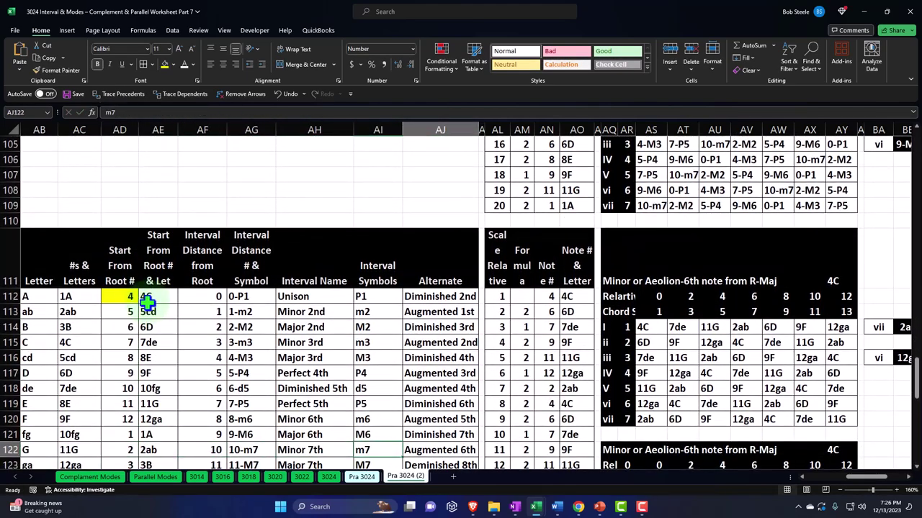
pyautogui.press('Right')
pyautogui.press('Down')
pyautogui.press('Down')
pyautogui.press('Down')
pyautogui.press('Down')
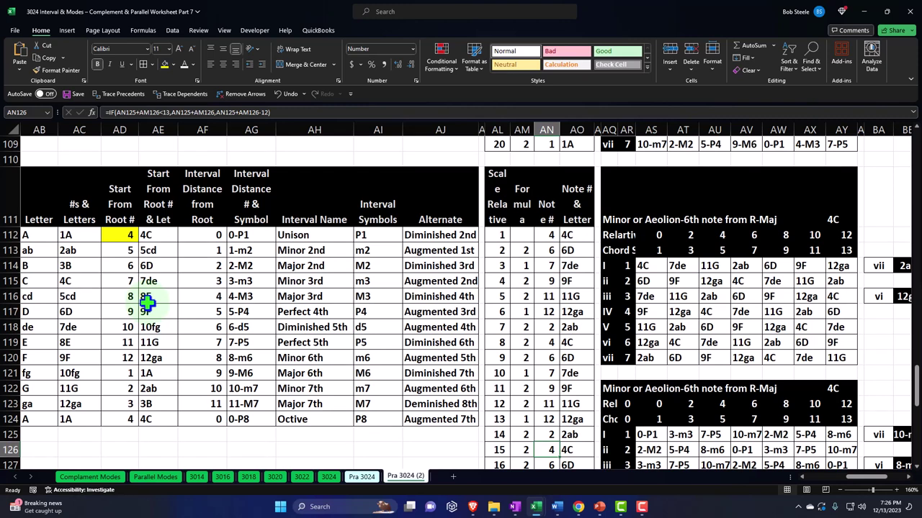
# Inspect the Minor/Aeolian formula cell AM113 and trace its precedent back to AM8 in the major section.
pyautogui.click(522, 248)
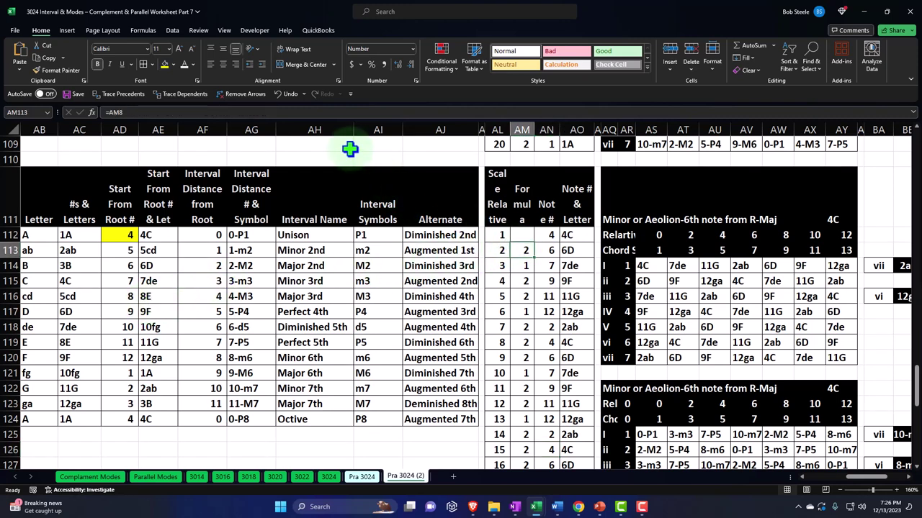
pyautogui.click(128, 95)
pyautogui.scroll(20, 407, 298)
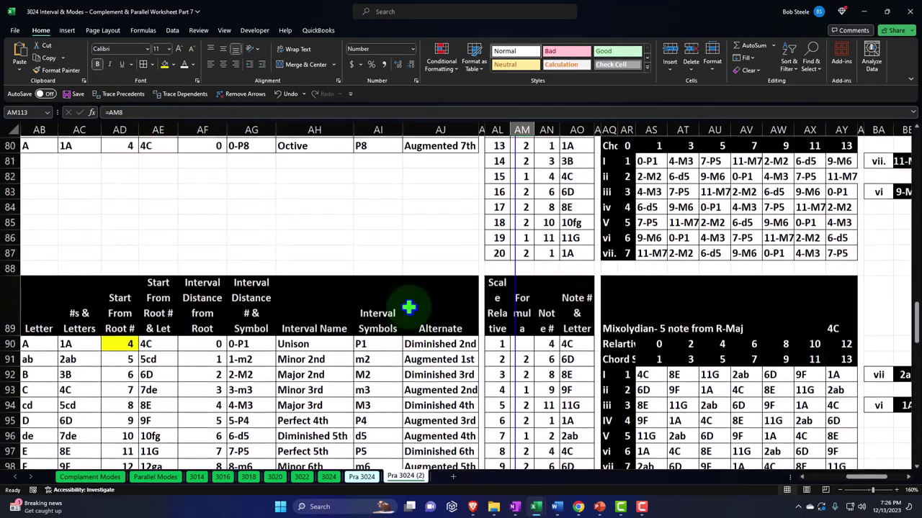
pyautogui.scroll(7, 526, 239)
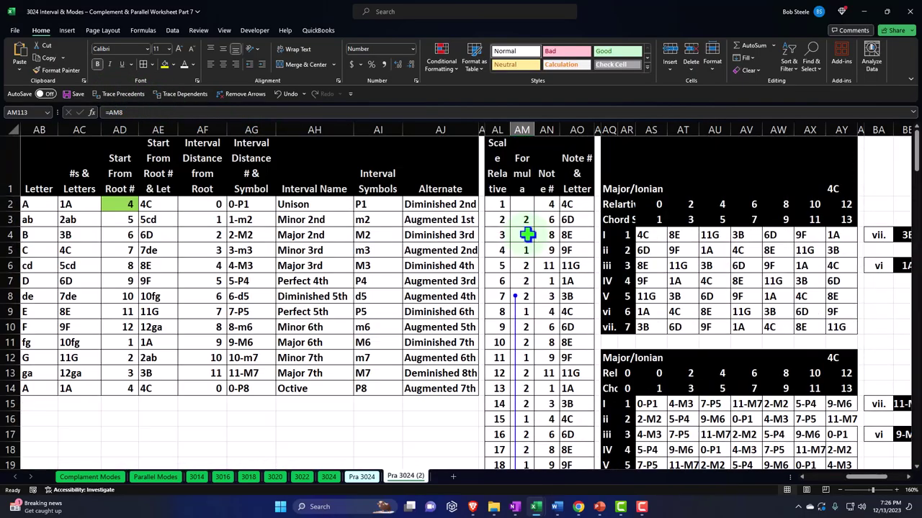
# Follow the trace arrow down to the Minor/Aeolian section, check the chord lookup formula in AS114, and clear the arrows.
pyautogui.scroll(-20, 527, 234)
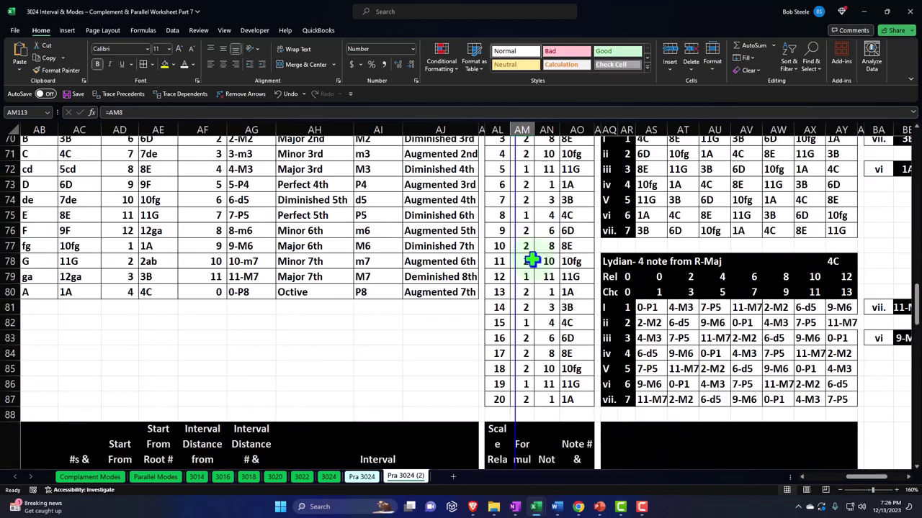
pyautogui.scroll(-8, 532, 260)
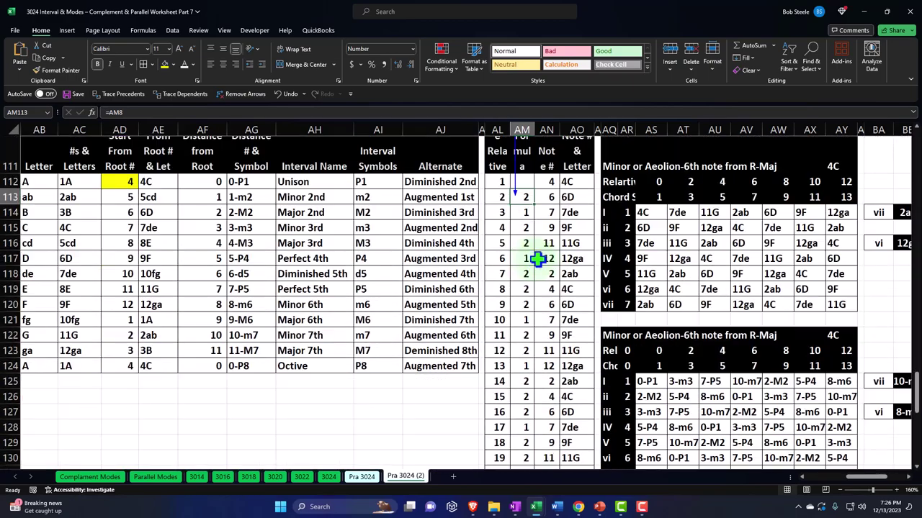
pyautogui.scroll(2, 568, 259)
pyautogui.scroll(-2, 569, 259)
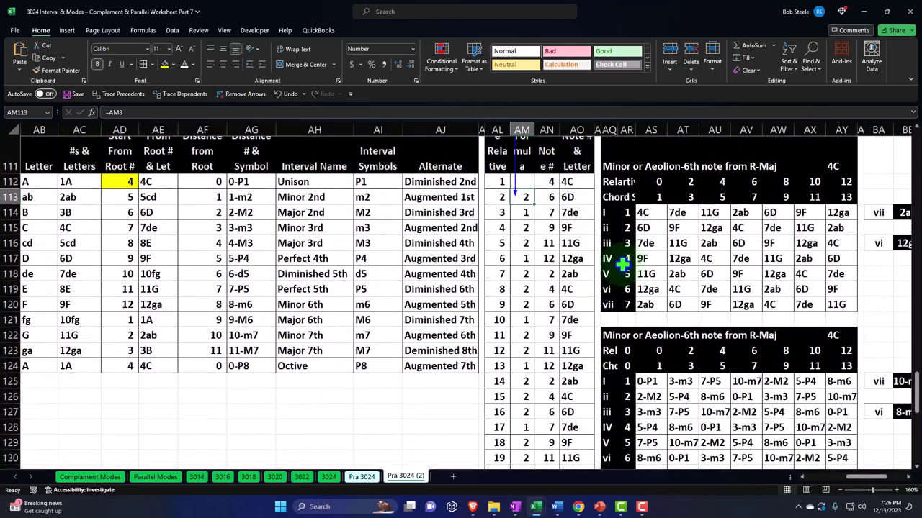
pyautogui.click(648, 212)
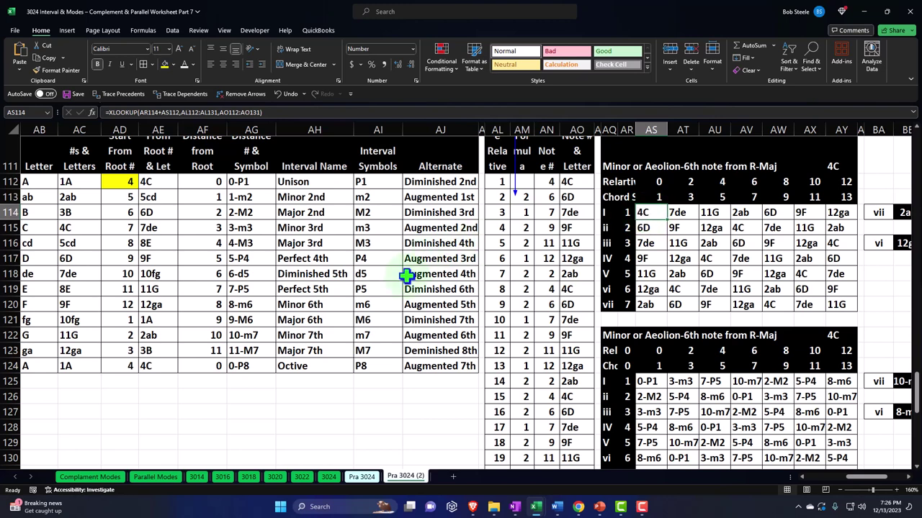
pyautogui.click(229, 97)
# Link the Locian section's start root number in AD134 to the Minor/Aeolian start root with =AD112.
pyautogui.scroll(-5, 269, 257)
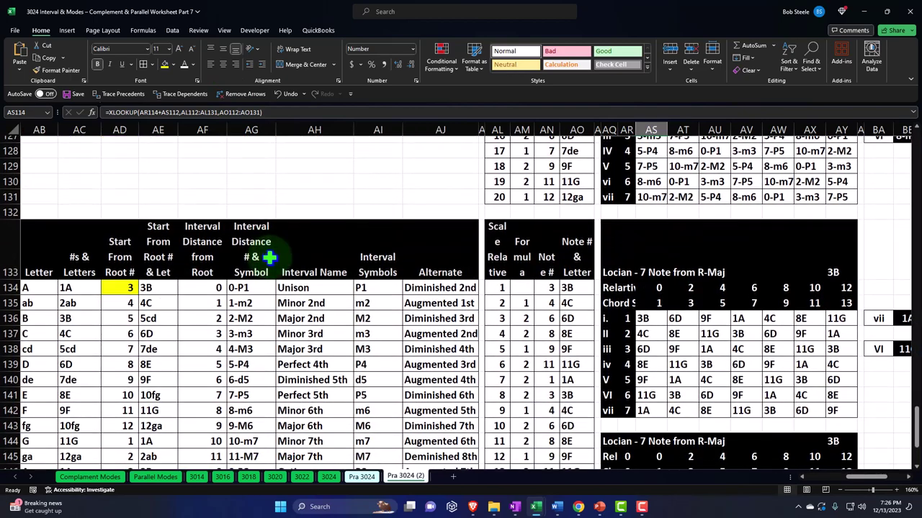
pyautogui.scroll(-1, 268, 258)
pyautogui.click(288, 273)
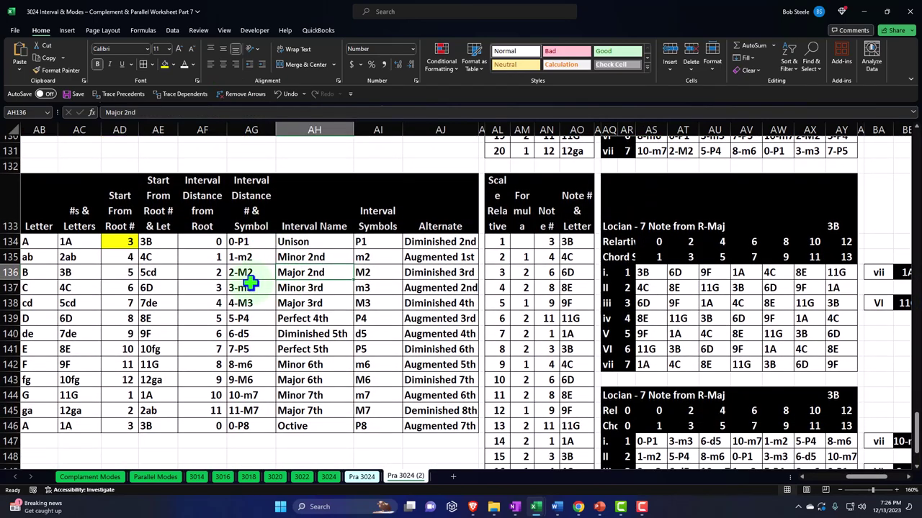
pyautogui.click(123, 242)
pyautogui.write('=')
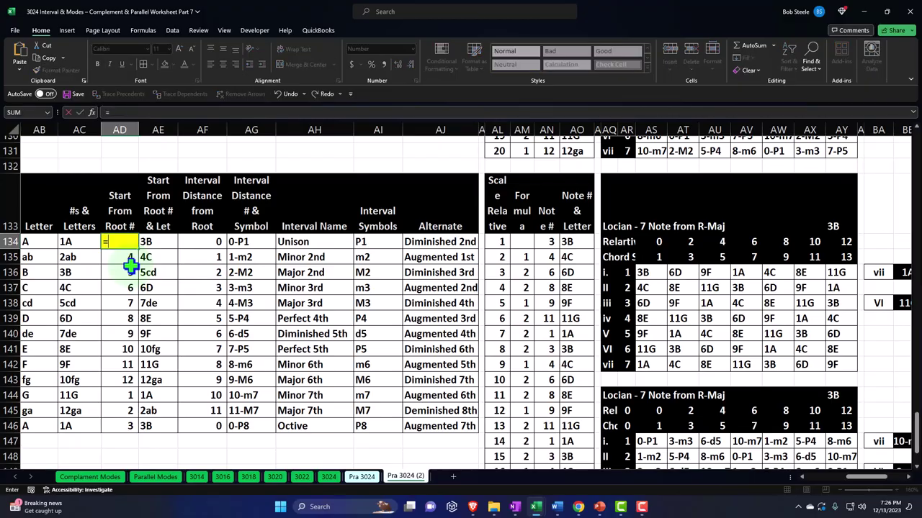
pyautogui.press('Up')
pyautogui.press('Up')
pyautogui.press('Up')
pyautogui.press('Up')
pyautogui.press('Up')
pyautogui.press('Up')
pyautogui.press('Up')
pyautogui.press('Up')
pyautogui.press('Up')
pyautogui.press('Up')
pyautogui.press('Up')
pyautogui.press('Up')
pyautogui.press('Up')
pyautogui.press('Up')
pyautogui.press('Up')
pyautogui.press('Up')
pyautogui.press('Up')
pyautogui.press('Up')
pyautogui.press('Up')
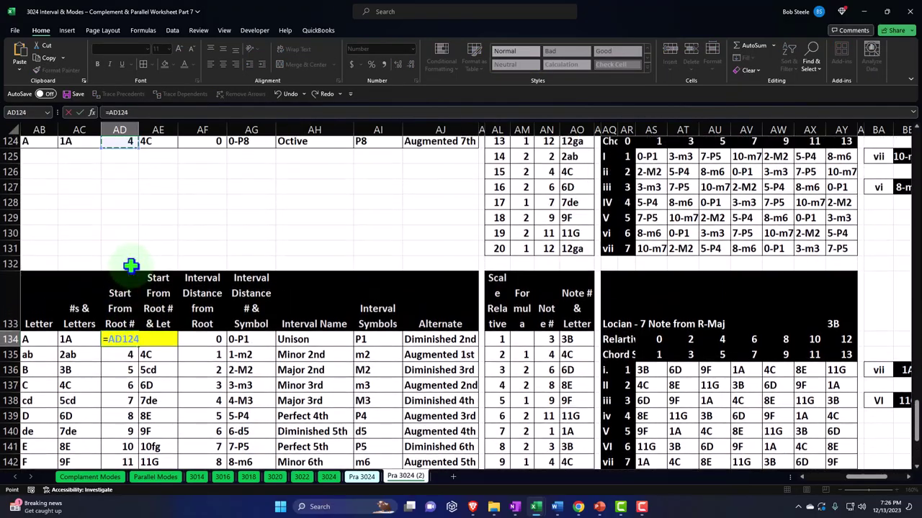
pyautogui.press('Return')
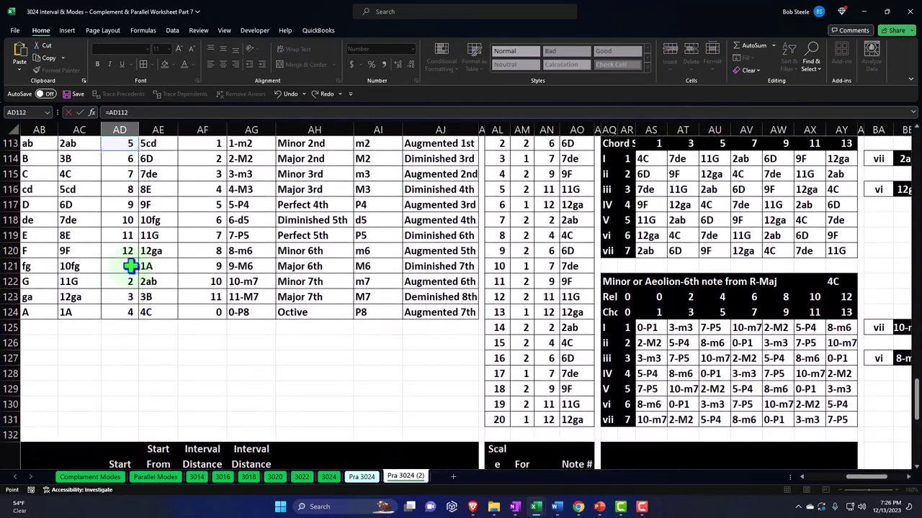
pyautogui.scroll(7, 131, 267)
# Review the Locian section's start-from-root numbers and go across to its scale formula cell AM135.
pyautogui.press('Down')
pyautogui.press('Down')
pyautogui.press('Down')
pyautogui.press('Down')
pyautogui.press('Down')
pyautogui.press('Down')
pyautogui.press('Down')
pyautogui.press('Down')
pyautogui.press('Down')
pyautogui.press('Down')
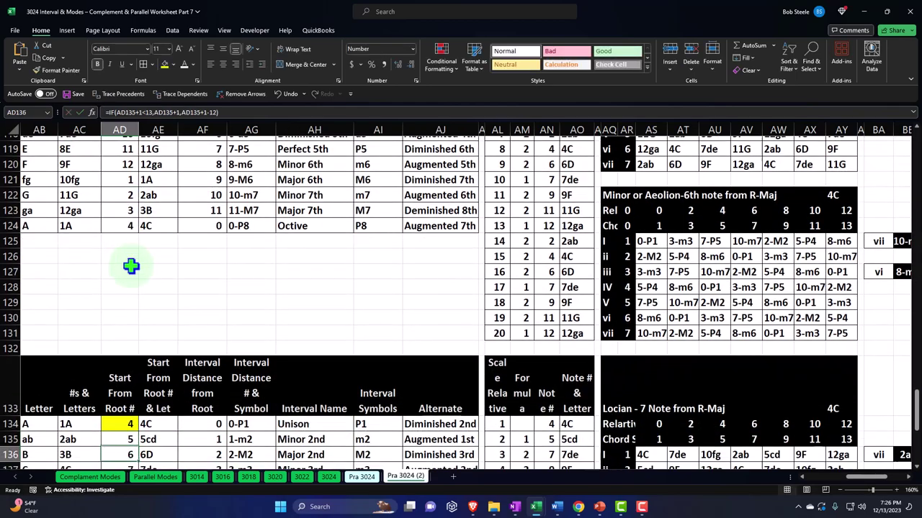
pyautogui.press('Down')
pyautogui.press('Right')
pyautogui.press('Right')
pyautogui.press('Right')
pyautogui.press('Right')
pyautogui.press('Right')
pyautogui.press('Right')
pyautogui.press('Right')
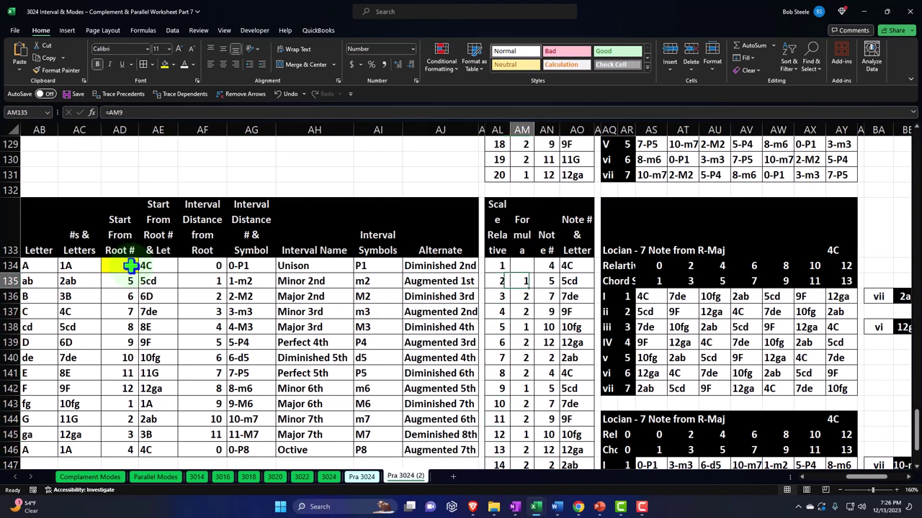
pyautogui.write('=')
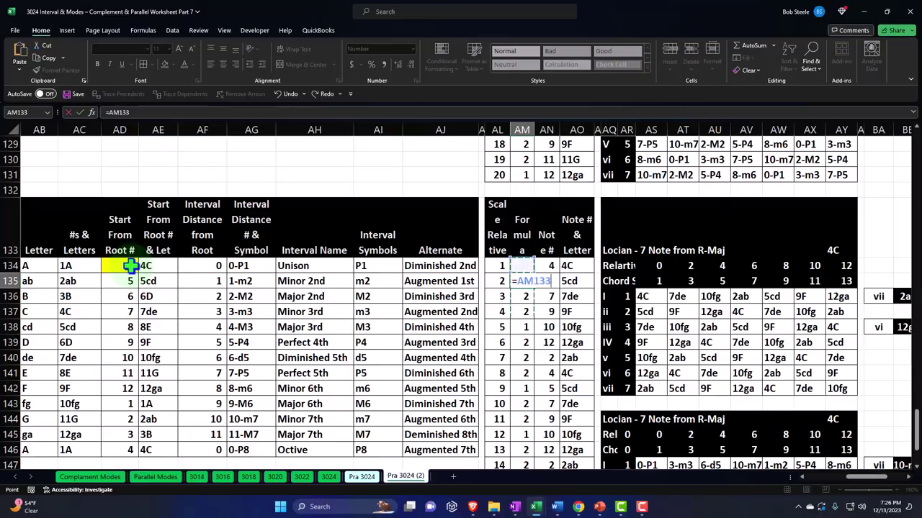
pyautogui.press('Up')
pyautogui.press('Up')
pyautogui.press('Up')
pyautogui.press('Up')
pyautogui.press('Up')
pyautogui.press('Up')
pyautogui.press('Up')
pyautogui.press('Up')
pyautogui.press('Up')
pyautogui.press('Up')
pyautogui.press('Up')
pyautogui.press('Up')
pyautogui.press('Up')
pyautogui.press('Up')
pyautogui.press('Up')
pyautogui.press('Up')
pyautogui.press('Up')
pyautogui.press('Up')
pyautogui.press('Up')
pyautogui.press('Up')
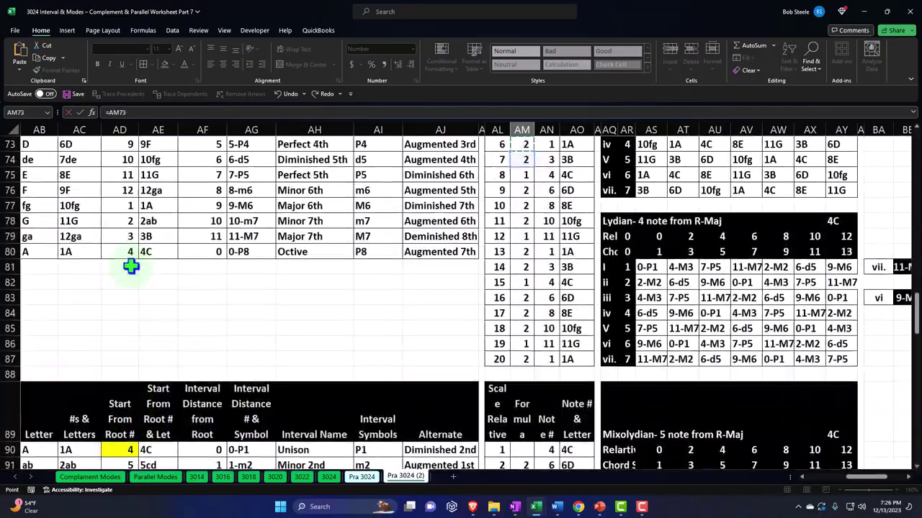
pyautogui.press('Return')
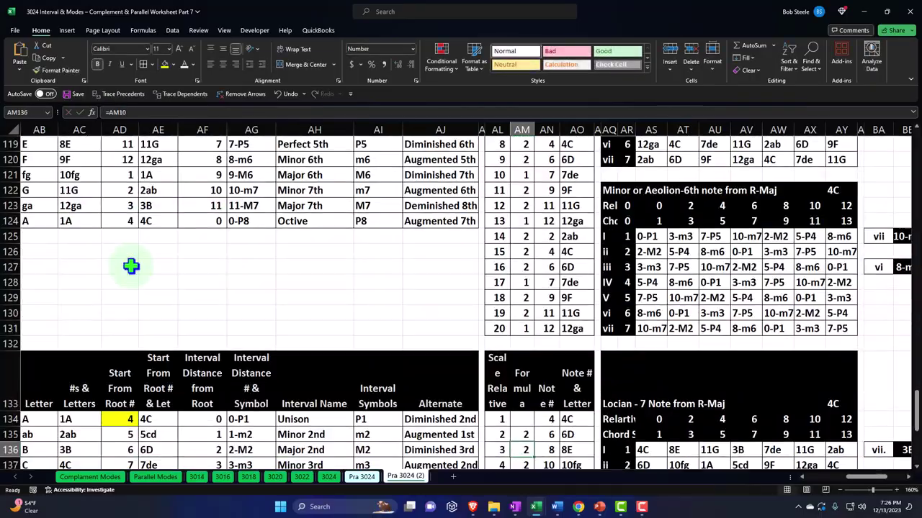
pyautogui.scroll(-2, 150, 261)
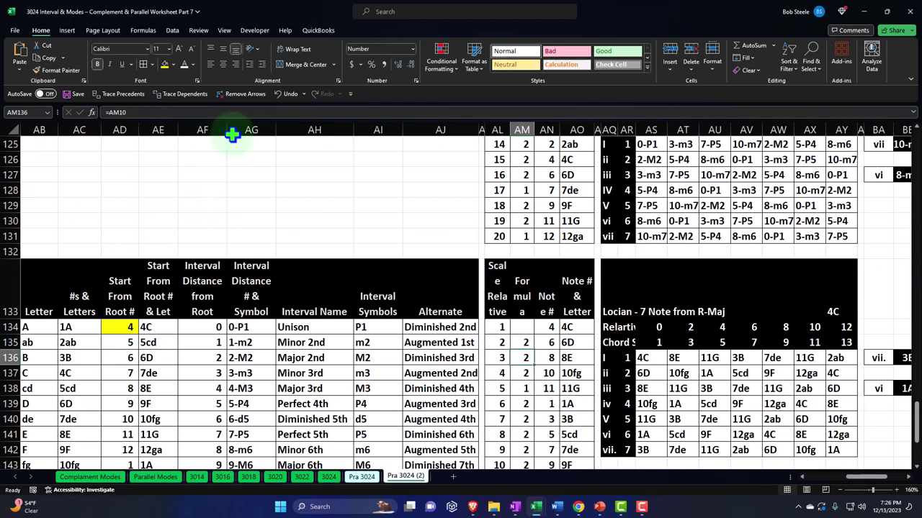
pyautogui.click(274, 91)
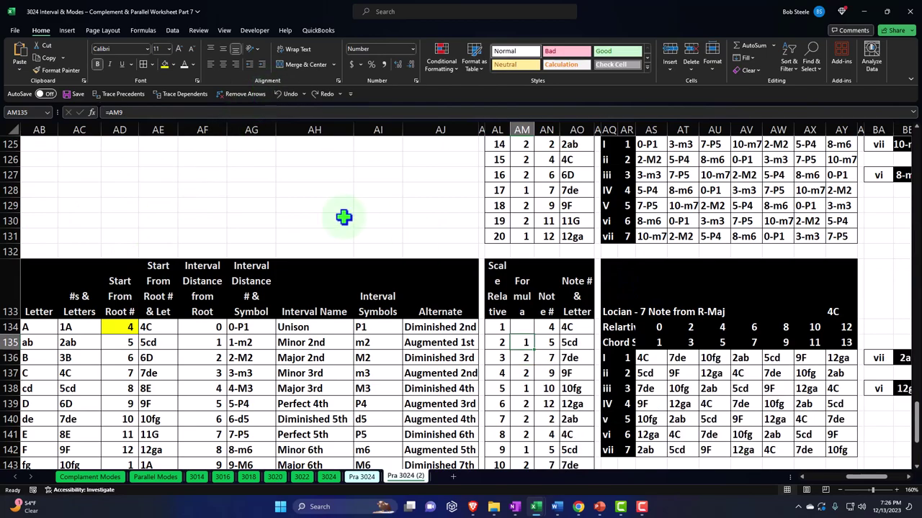
# Trace the precedent of Locian formula cell AM135 up to AM9 in the major section and back, and clear the arrows.
pyautogui.click(134, 93)
pyautogui.scroll(20, 339, 288)
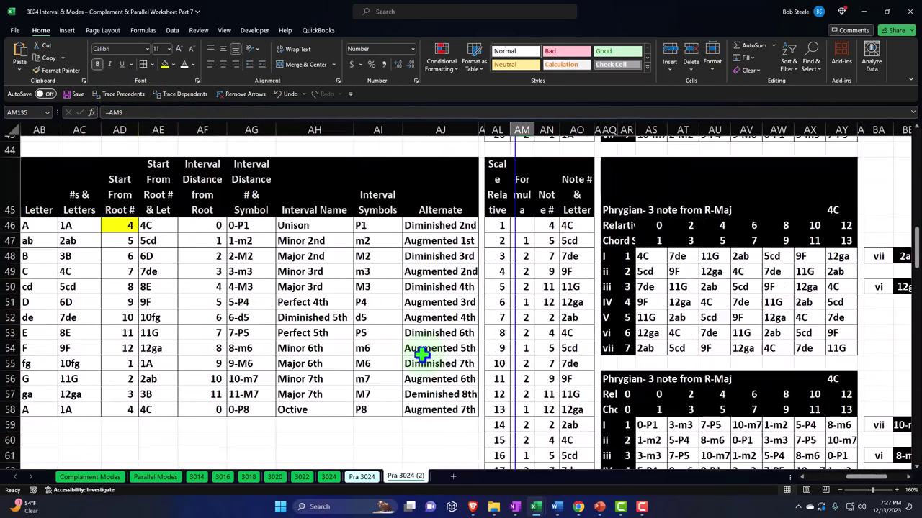
pyautogui.scroll(14, 421, 352)
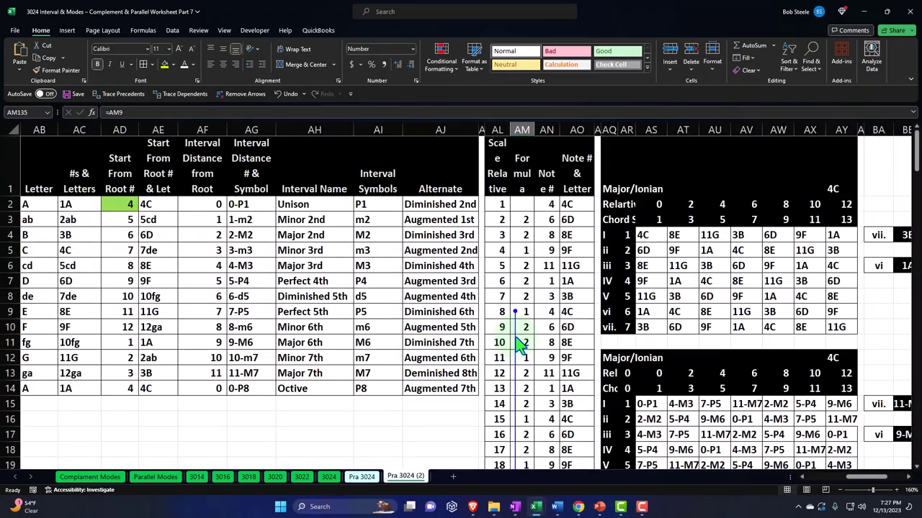
pyautogui.scroll(-20, 517, 344)
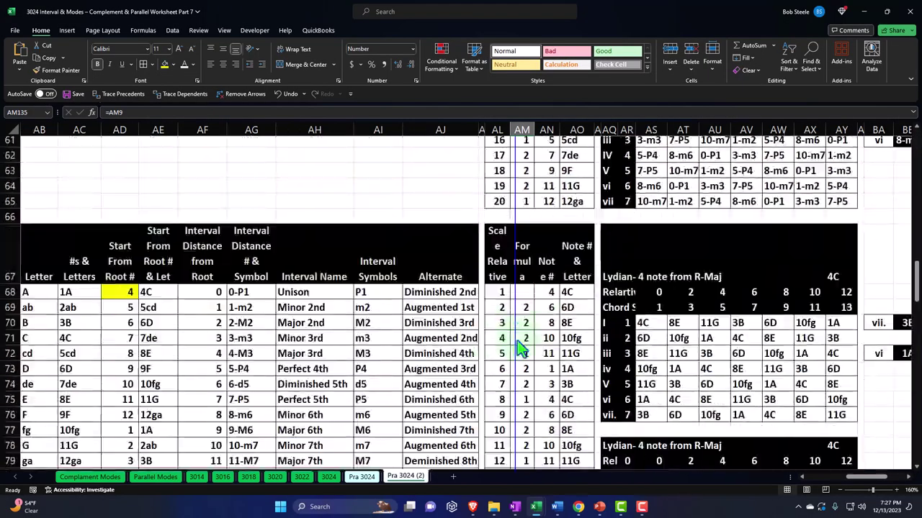
pyautogui.scroll(-15, 522, 346)
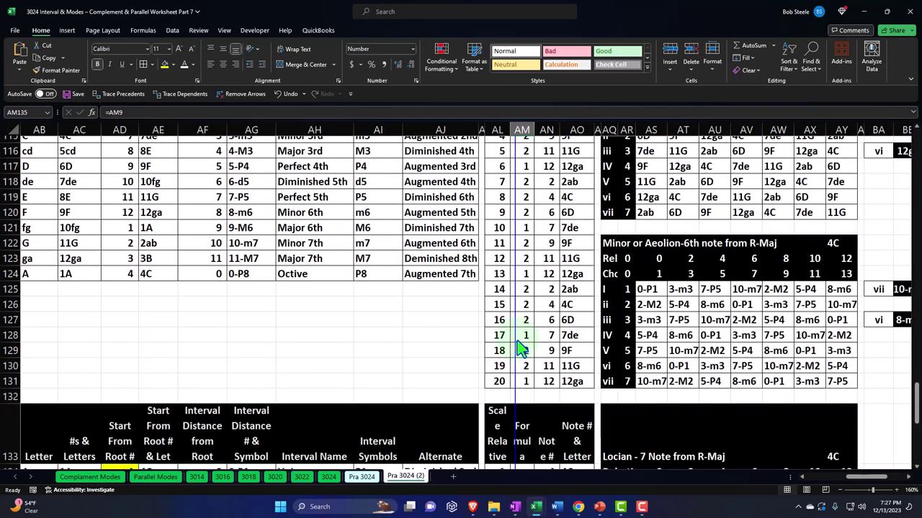
pyautogui.scroll(-2, 520, 348)
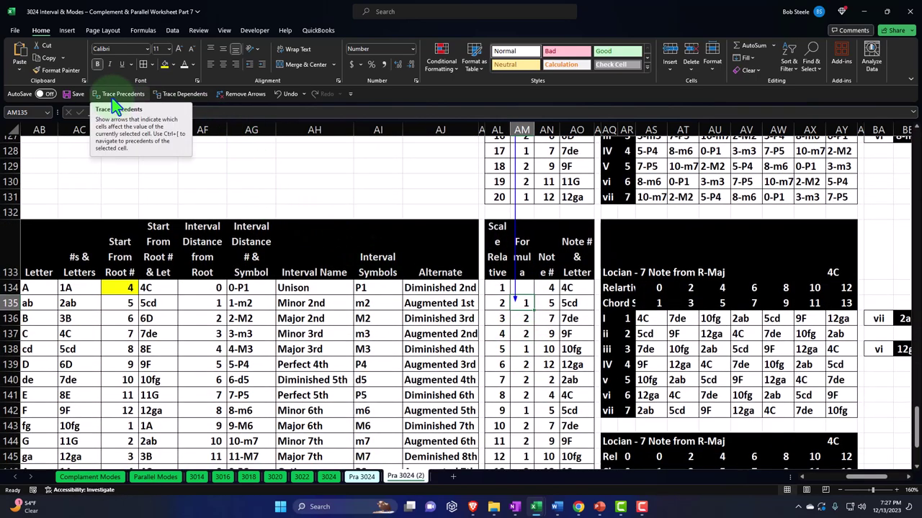
pyautogui.click(224, 95)
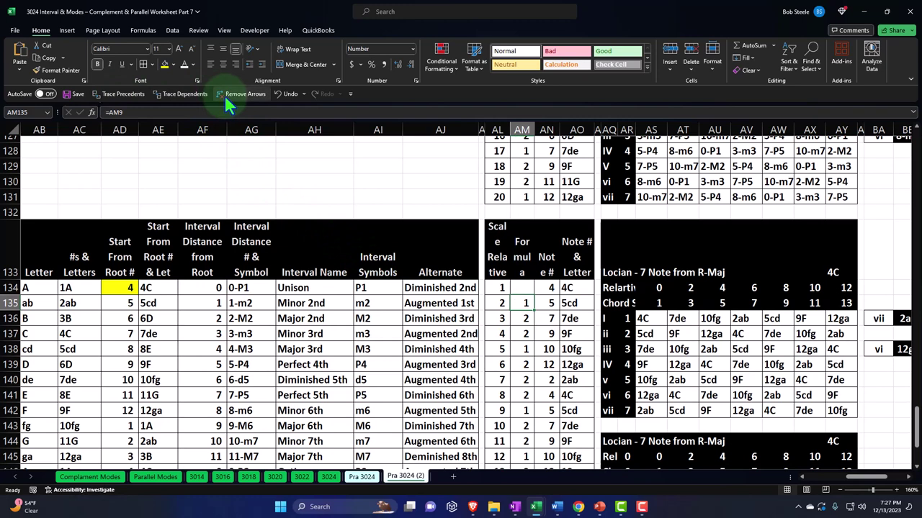
# Inspect the Roman numeral formula in the Locian chord table, and compare the numerals with the Major/Ionian and Dorian tables.
pyautogui.doubleClick(608, 319)
pyautogui.press('Return')
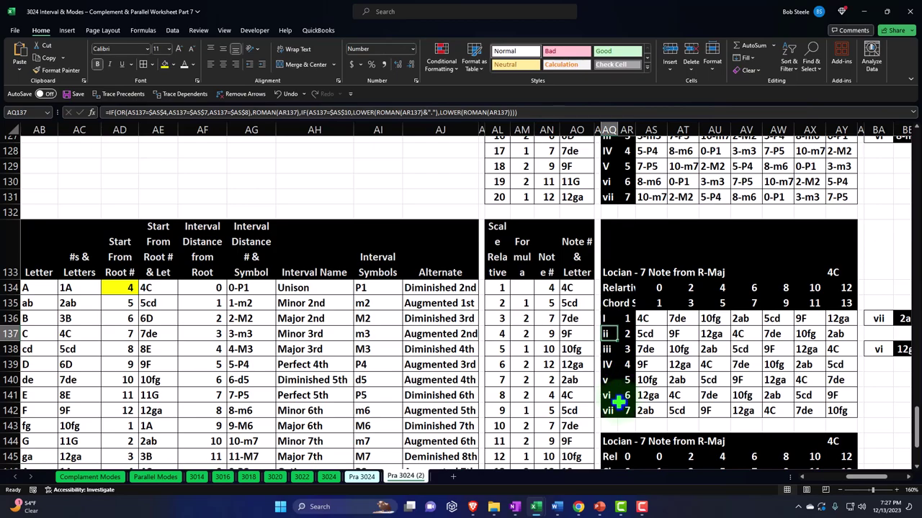
pyautogui.scroll(20, 618, 405)
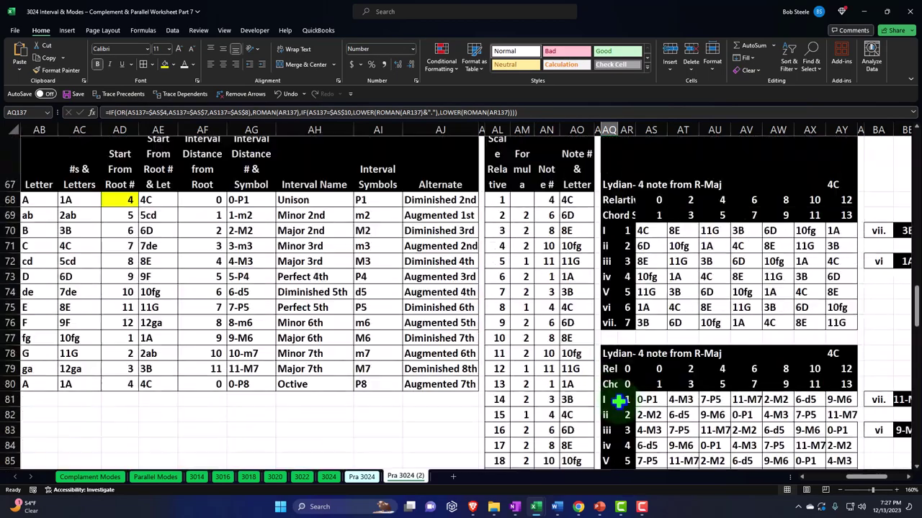
pyautogui.scroll(15, 618, 405)
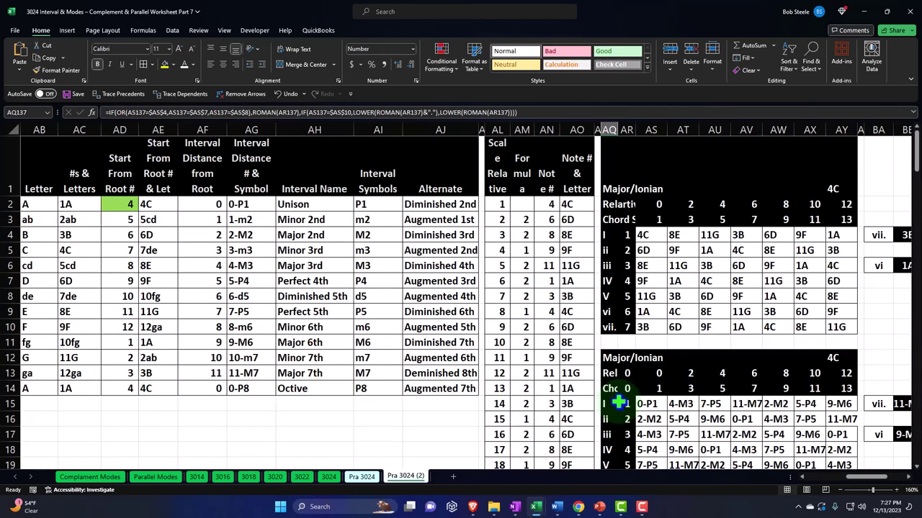
pyautogui.scroll(-1, 605, 382)
pyautogui.scroll(1, 608, 332)
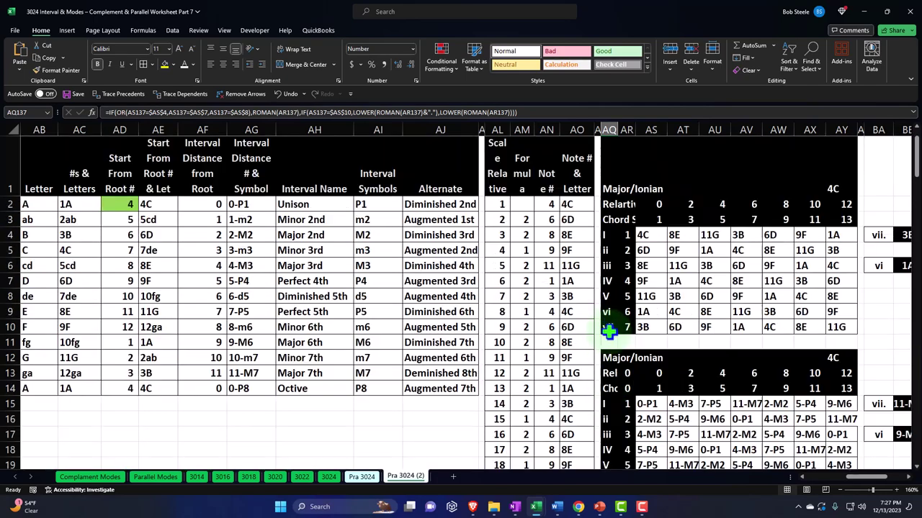
pyautogui.scroll(-6, 608, 331)
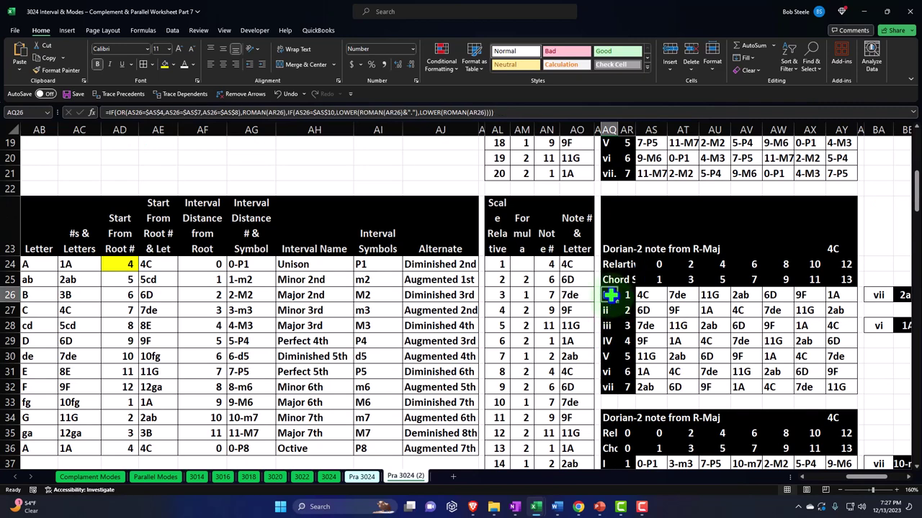
# Switch to the Pra 3024 sheet and review row 8 across to the Major/Ionian chord table and the cells beyond it.
pyautogui.click(361, 476)
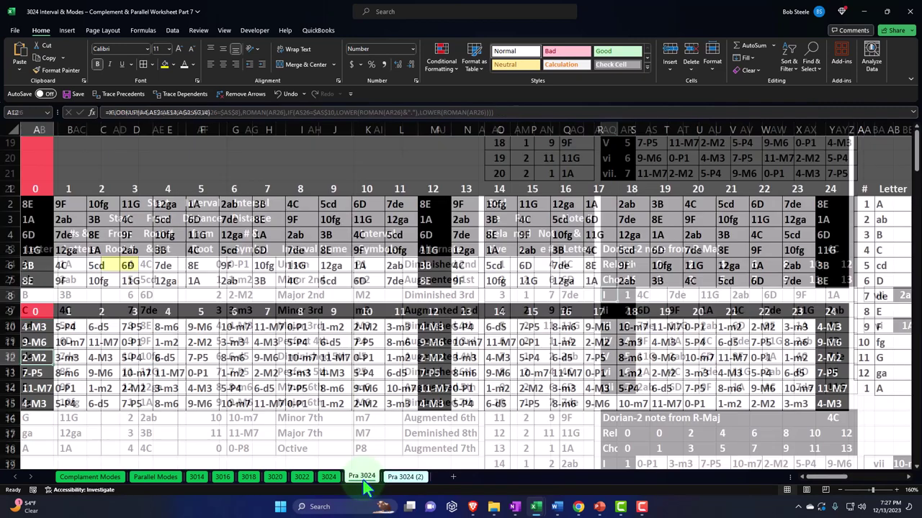
pyautogui.click(567, 295)
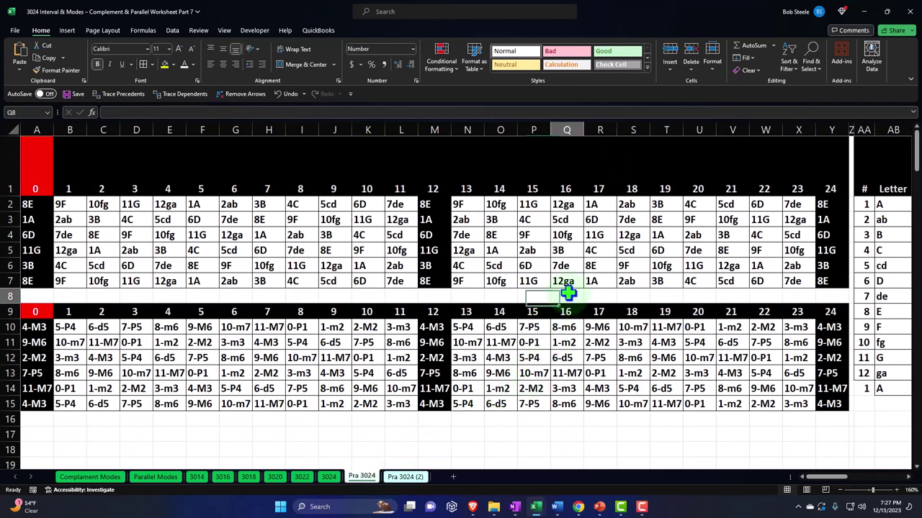
pyautogui.press('Right')
pyautogui.press('Right')
pyautogui.press('Right')
pyautogui.press('Right')
pyautogui.press('Right')
pyautogui.press('Right')
pyautogui.press('Right')
pyautogui.press('Right')
pyautogui.press('Right')
pyautogui.press('Right')
pyautogui.press('Right')
pyautogui.press('Right')
pyautogui.press('Right')
pyautogui.press('Right')
pyautogui.press('Right')
pyautogui.press('Right')
pyautogui.press('Right')
pyautogui.press('Right')
pyautogui.press('Right')
pyautogui.press('Right')
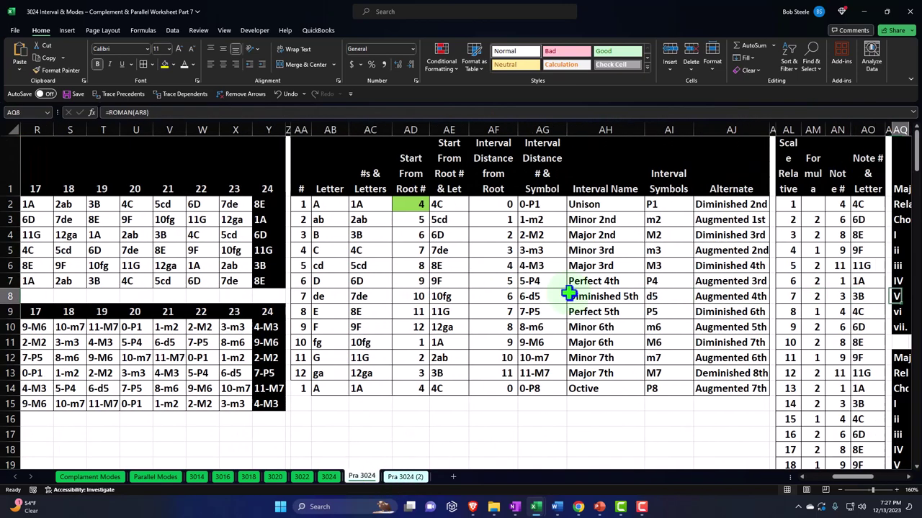
pyautogui.press('Right')
pyautogui.press('Right')
pyautogui.press('Right')
pyautogui.press('Right')
pyautogui.press('Right')
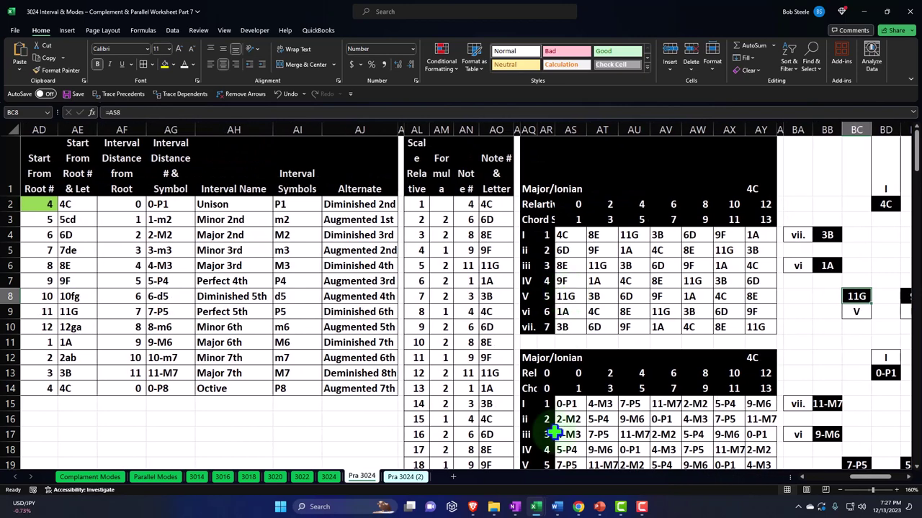
# Compare the Dorian chord numerals on Pra 3024 (2) with those on Pra 3024, inspecting the numeral formulas from AQ28.
pyautogui.click(424, 478)
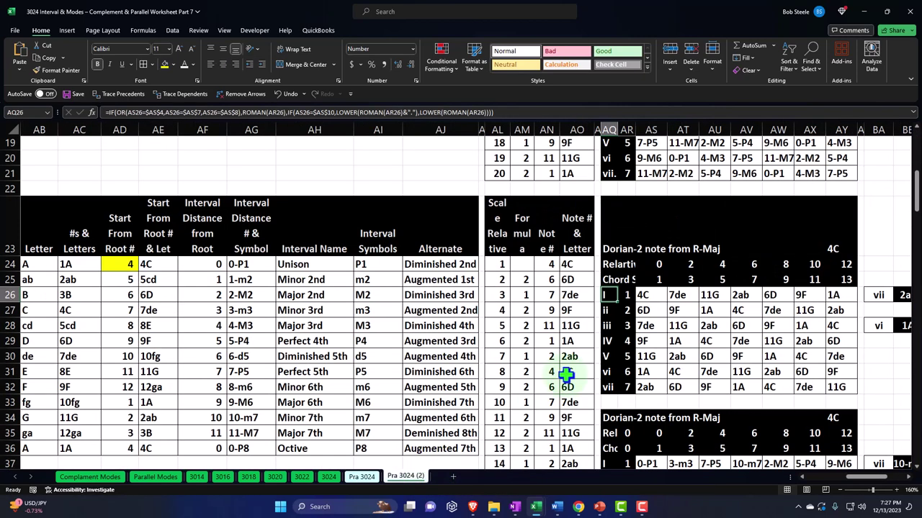
pyautogui.click(362, 477)
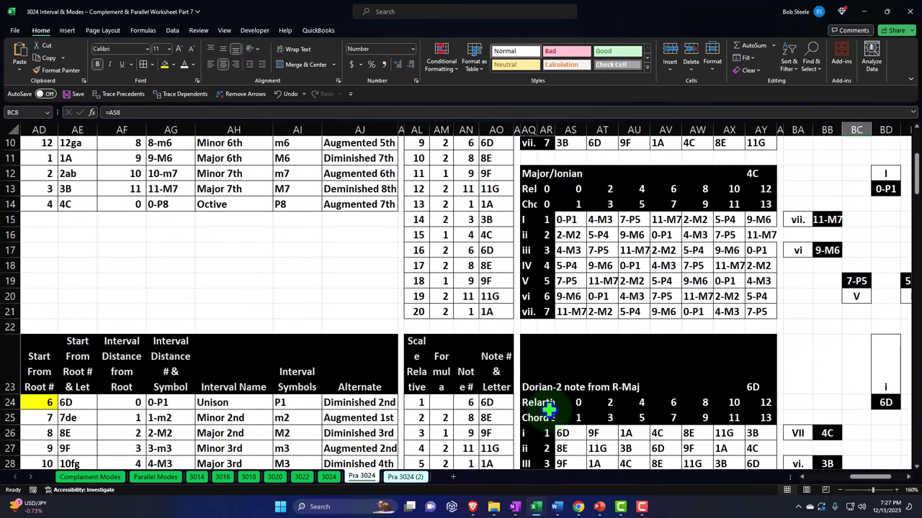
pyautogui.scroll(-4, 549, 409)
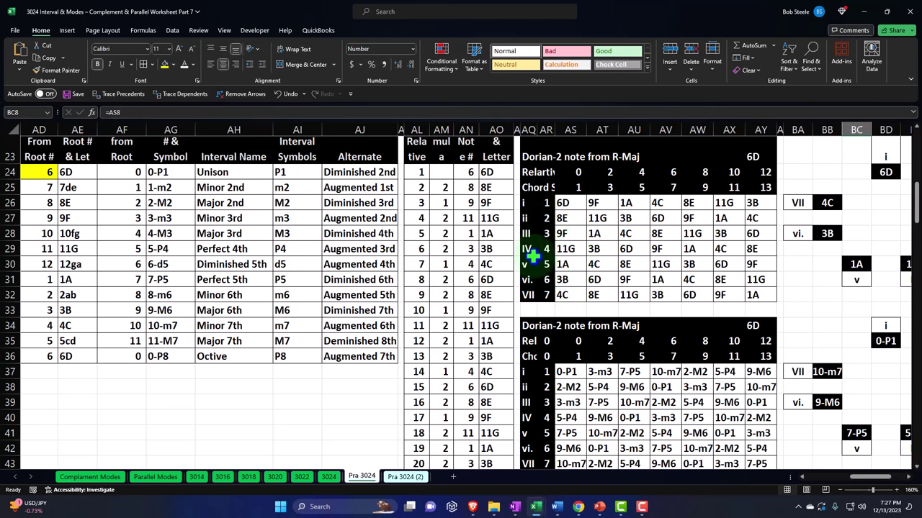
pyautogui.click(529, 233)
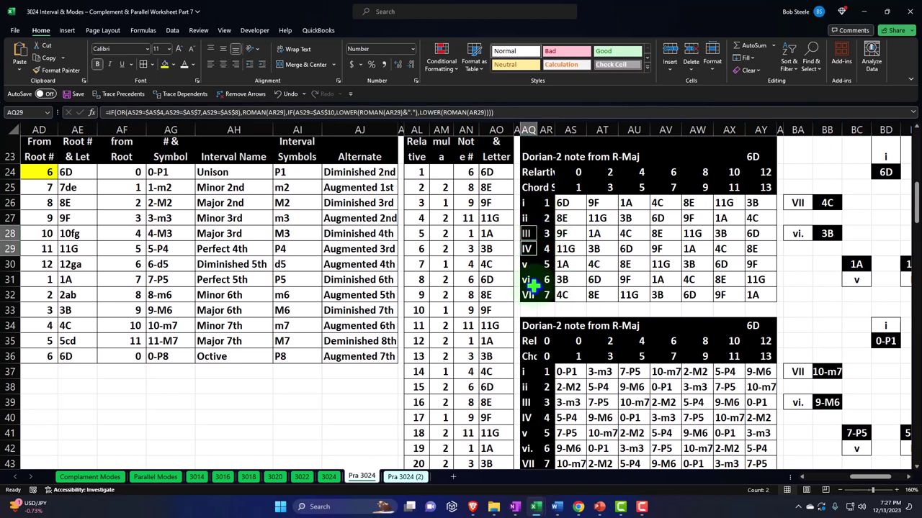
# On Pra 3024 (2), link Dorian chord numeral AQ26 to the same cell on Pra 3024, and fill the link down through AQ32.
pyautogui.click(408, 478)
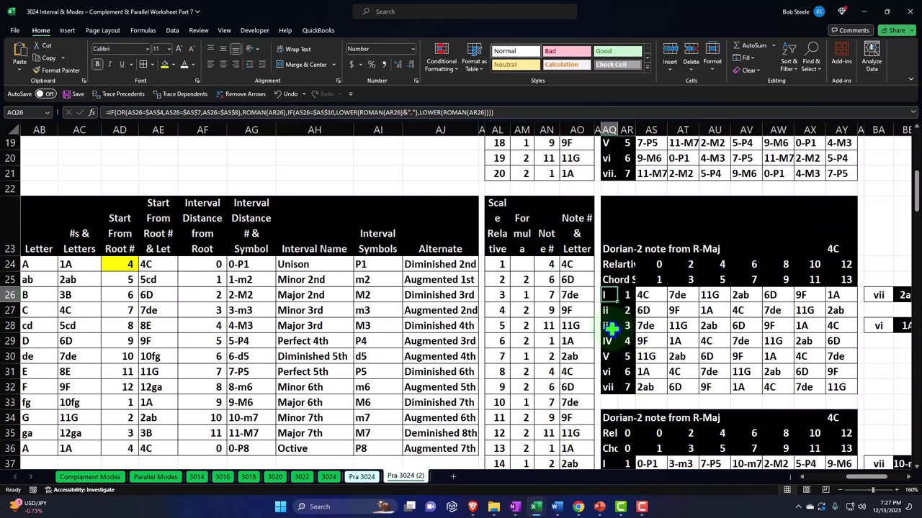
pyautogui.write('=')
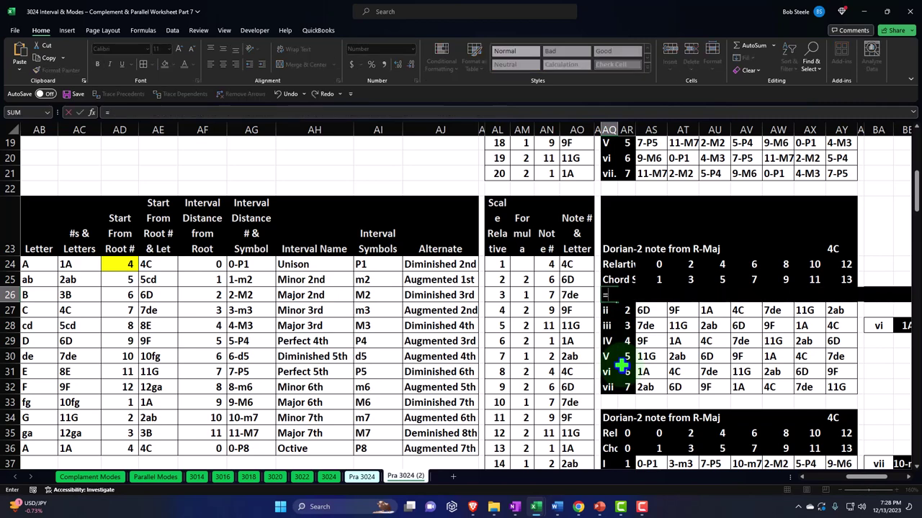
pyautogui.click(363, 477)
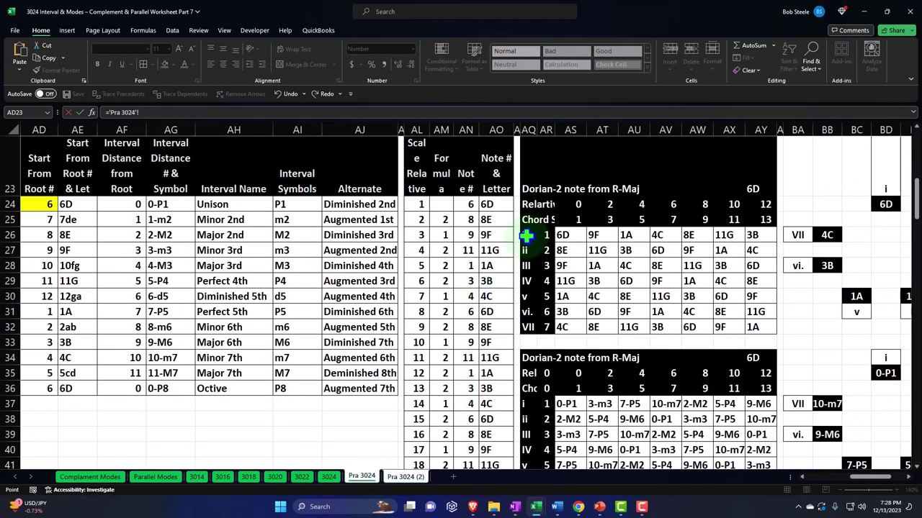
pyautogui.press('Return')
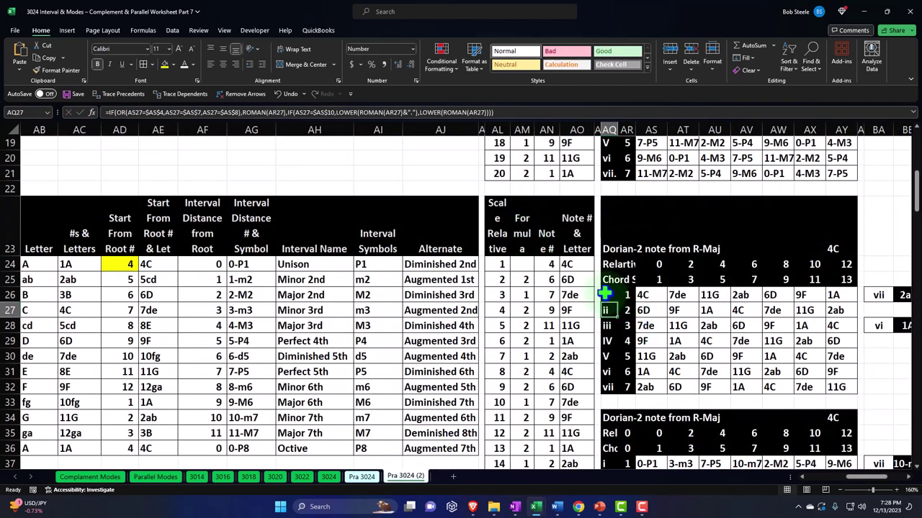
pyautogui.moveTo(618, 305); pyautogui.dragTo(619, 389)
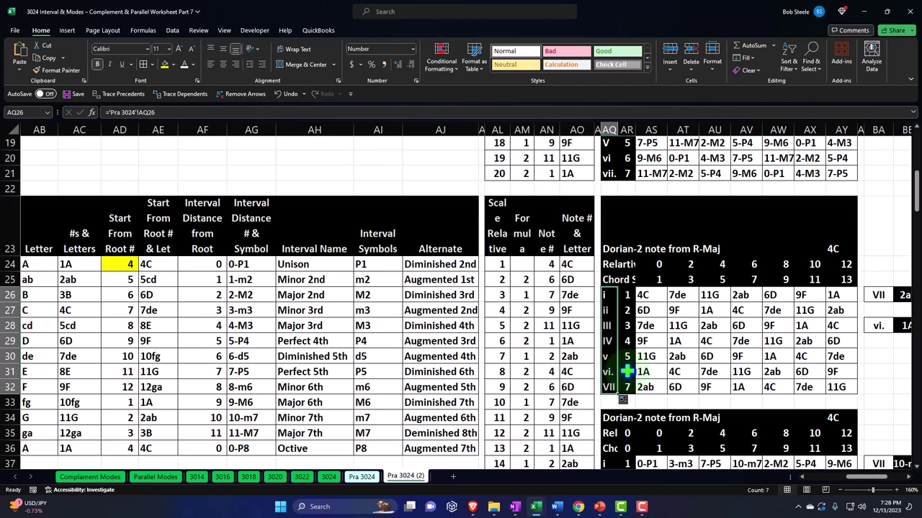
pyautogui.click(739, 341)
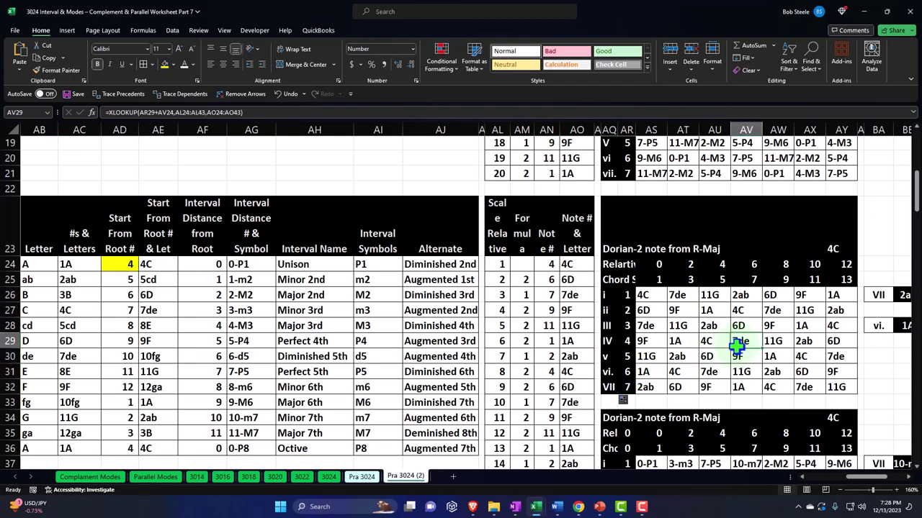
# Link Phrygian chord numeral AQ48 to cell AQ48 on Pra 3024, and fill the link down through AQ54.
pyautogui.scroll(-6, 736, 346)
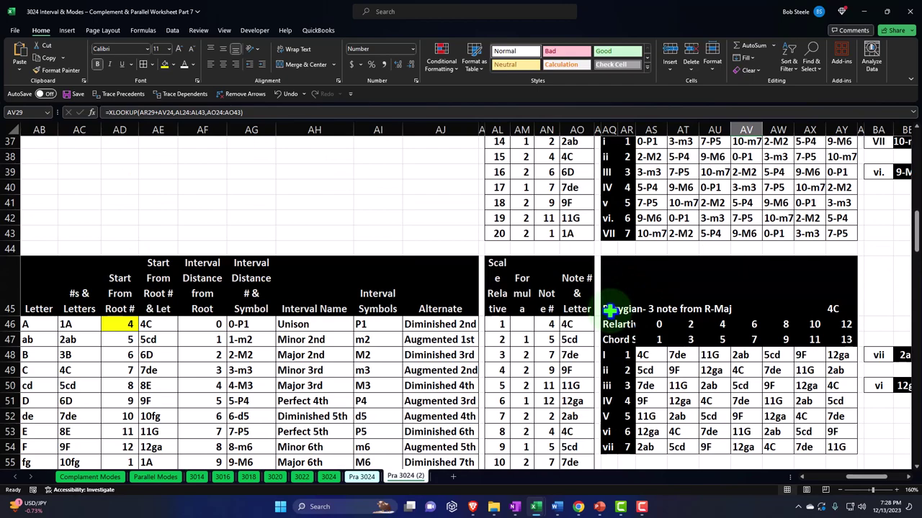
pyautogui.scroll(-1, 610, 309)
pyautogui.click(607, 311)
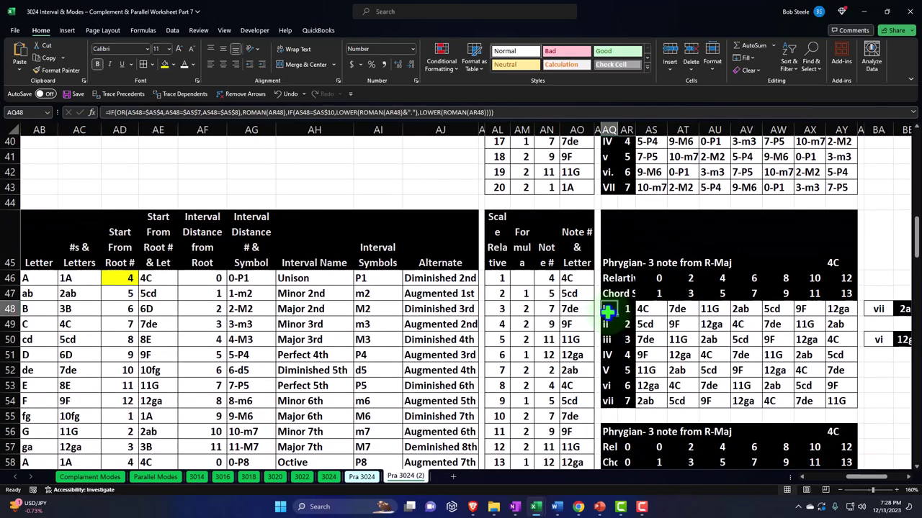
pyautogui.write('=')
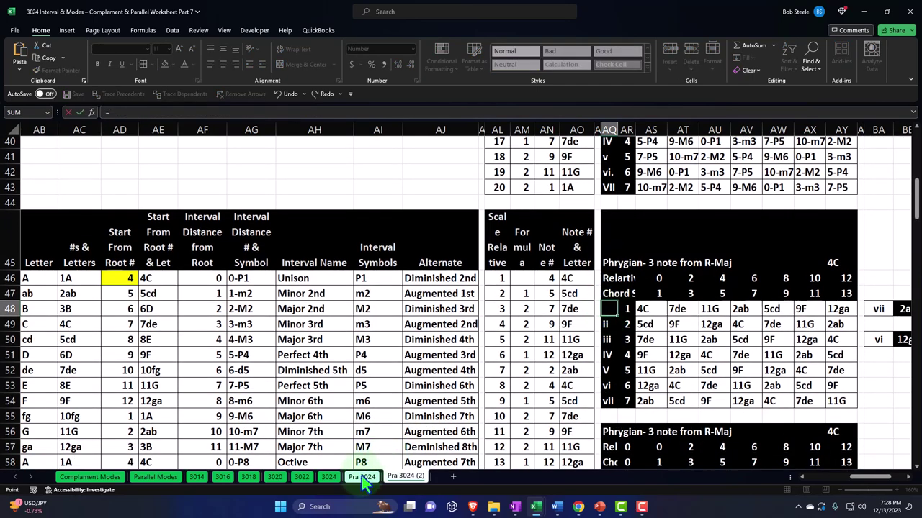
pyautogui.click(362, 477)
pyautogui.click(609, 394)
pyautogui.scroll(-6, 609, 389)
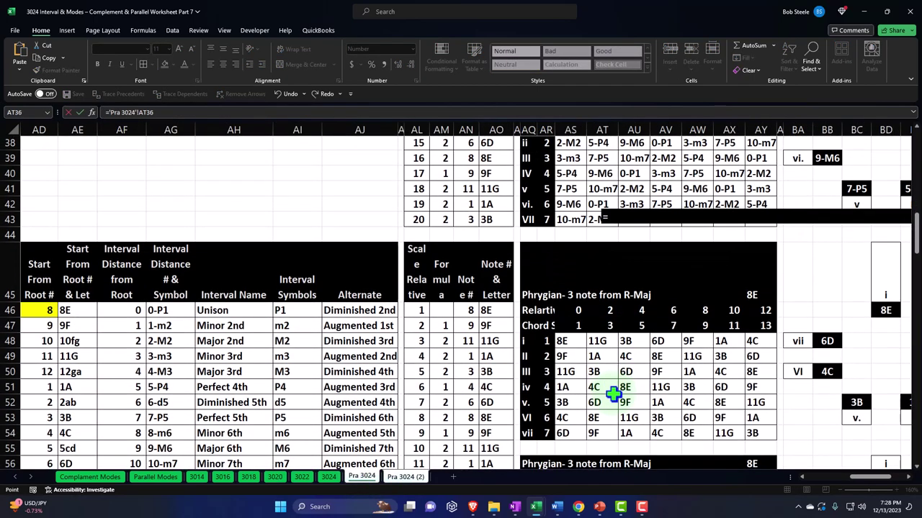
pyautogui.press('Return')
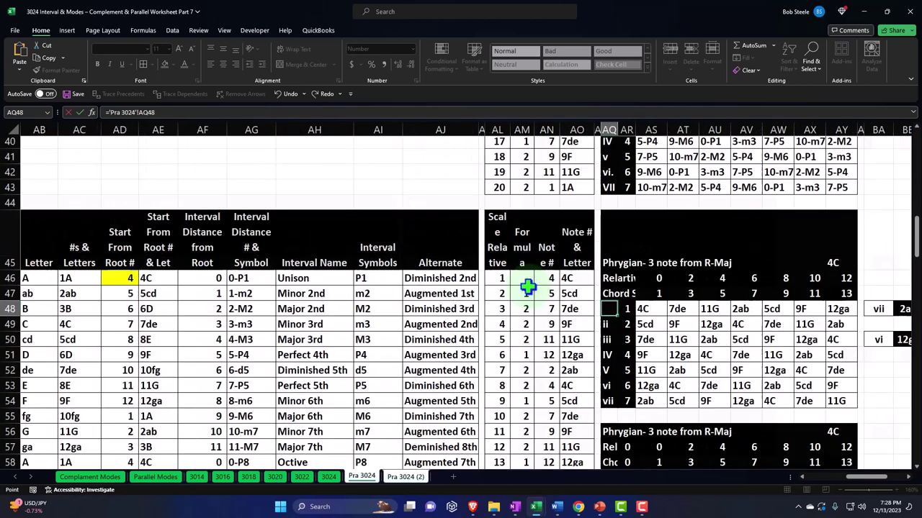
pyautogui.scroll(-2, 529, 288)
pyautogui.click(607, 216)
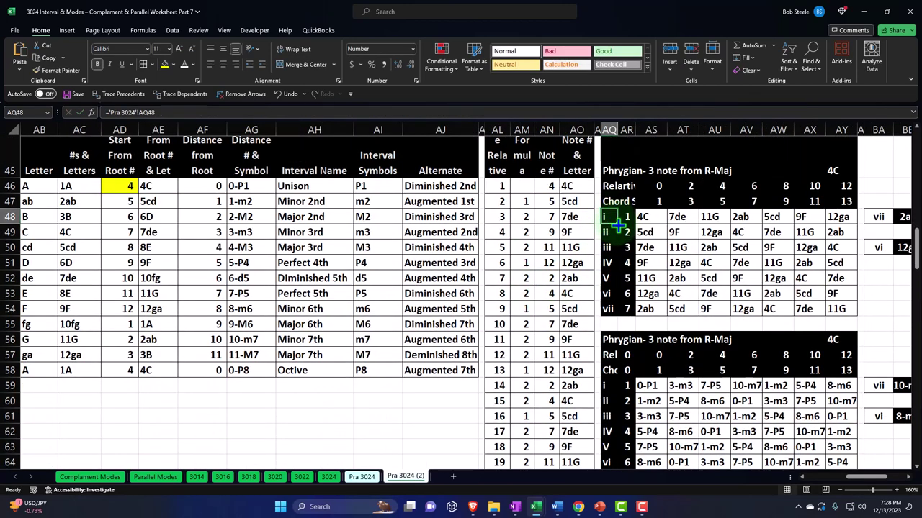
pyautogui.moveTo(618, 262); pyautogui.dragTo(615, 312)
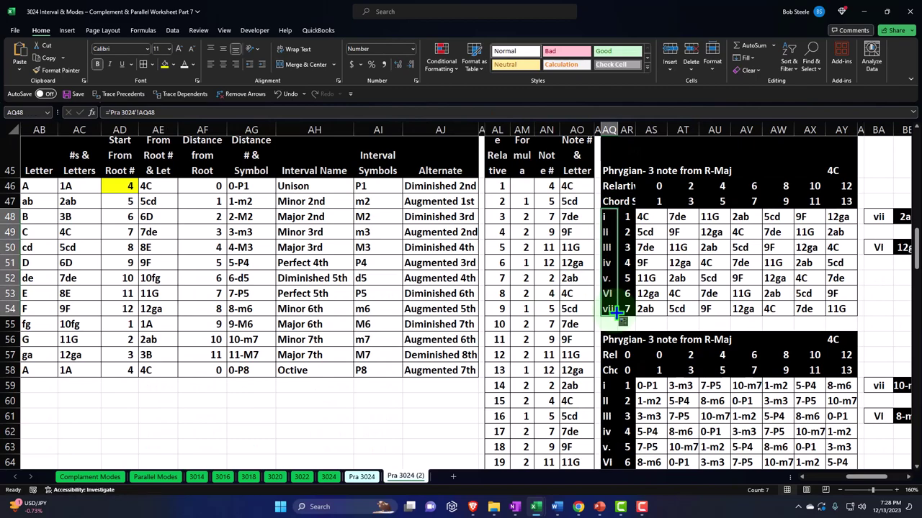
# Link Lydian chord numeral AQ70 to cell AQ70 on Pra 3024, and fill the link down through AQ76.
pyautogui.scroll(-6, 612, 302)
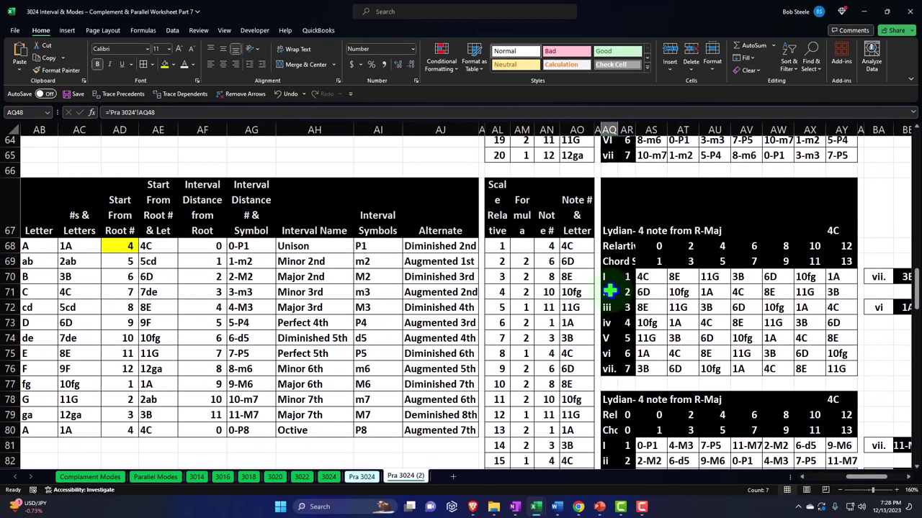
pyautogui.click(606, 278)
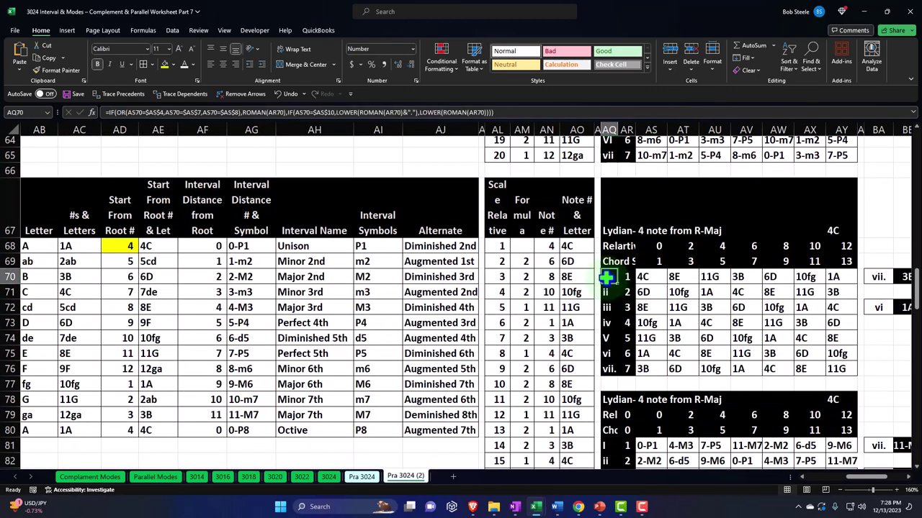
pyautogui.write('=')
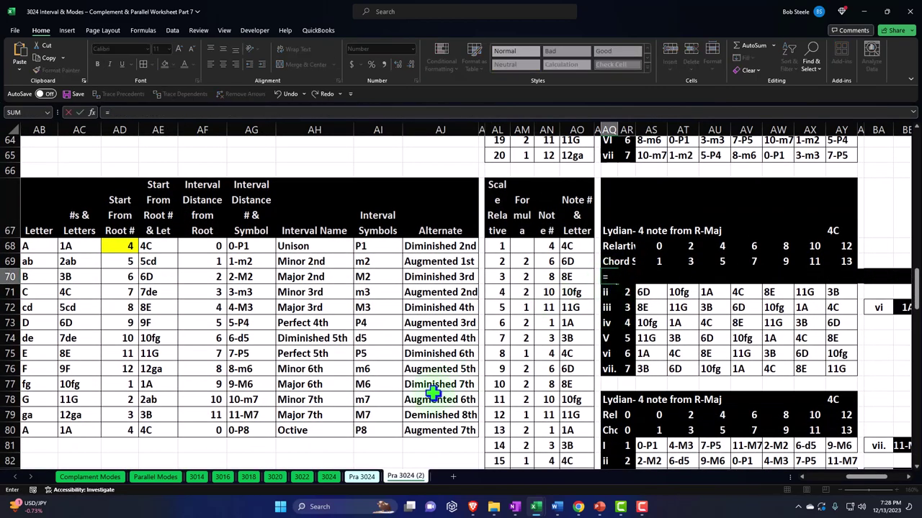
pyautogui.click(362, 476)
pyautogui.scroll(-5, 618, 378)
pyautogui.scroll(-2, 620, 374)
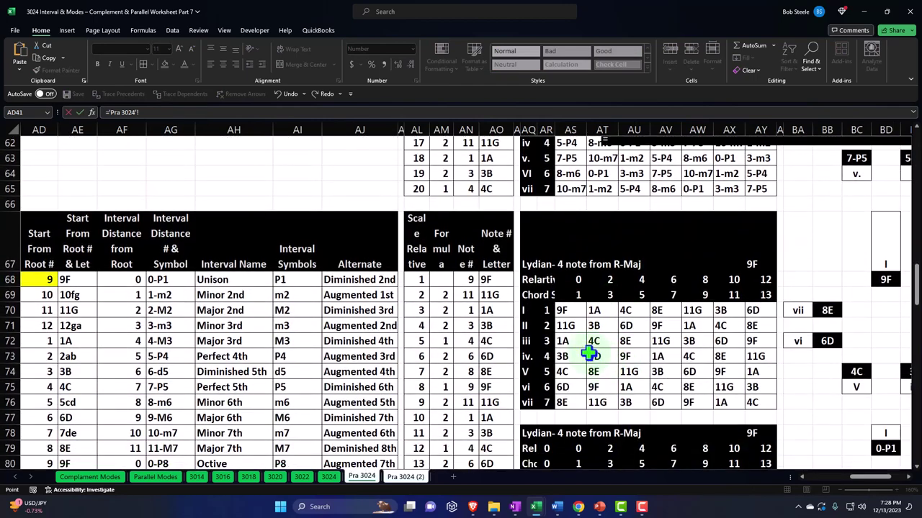
pyautogui.press('Return')
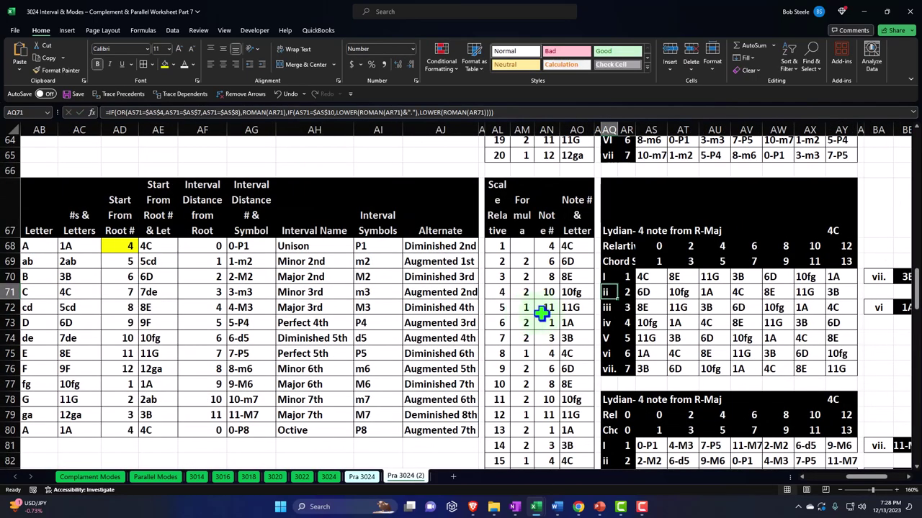
pyautogui.scroll(-1, 541, 312)
pyautogui.click(611, 235)
pyautogui.moveTo(620, 241); pyautogui.dragTo(617, 321)
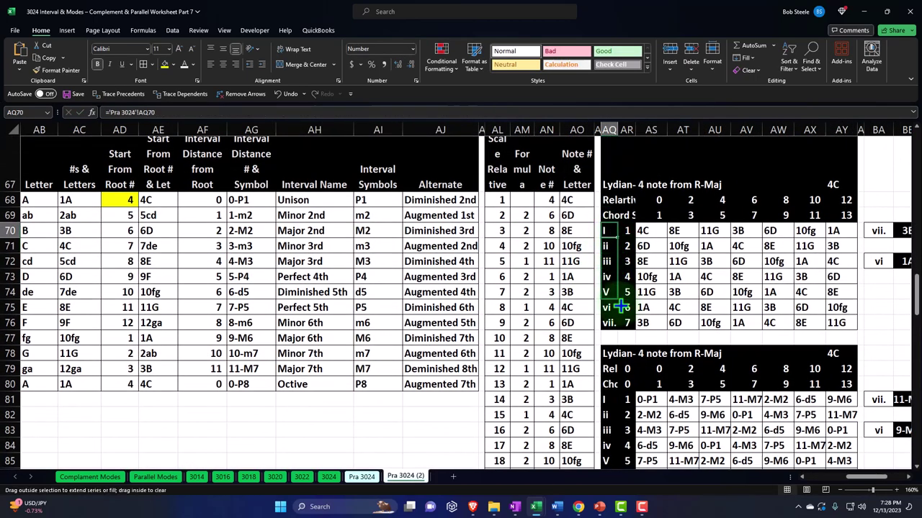
# Link Mixolydian chord numeral AQ92 to cell AQ92 on Pra 3024, and fill the link down through AQ98.
pyautogui.scroll(-7, 611, 306)
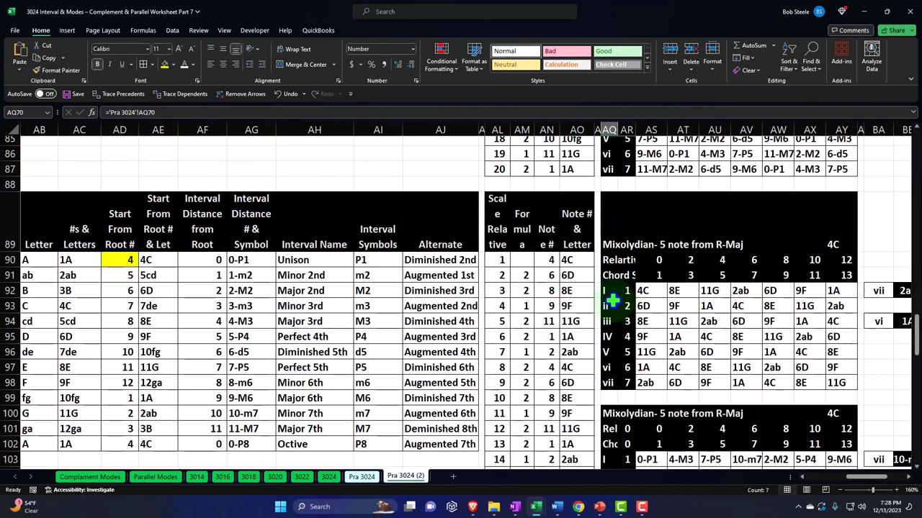
pyautogui.click(609, 291)
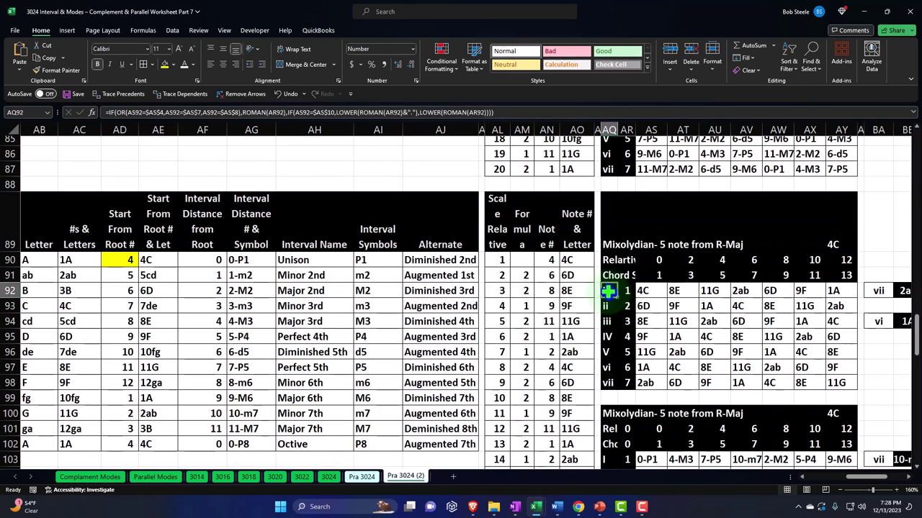
pyautogui.write('=')
pyautogui.click(362, 476)
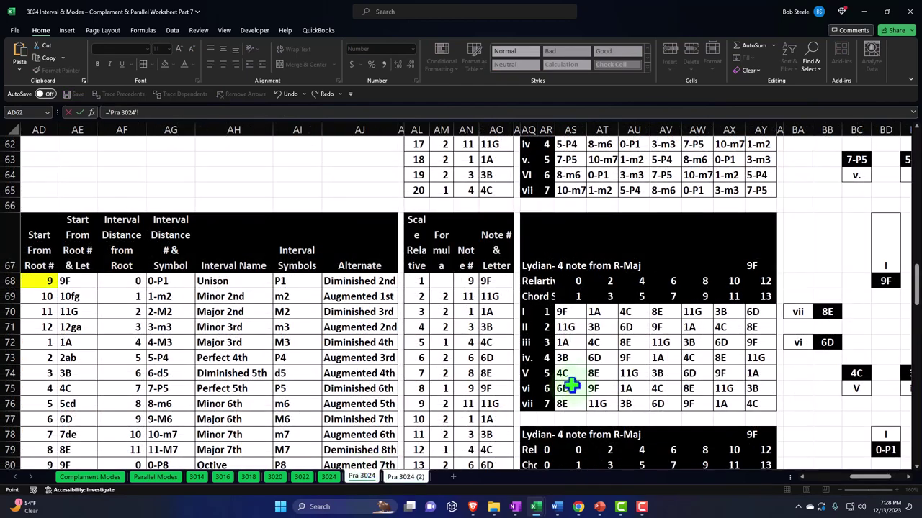
pyautogui.scroll(-7, 569, 387)
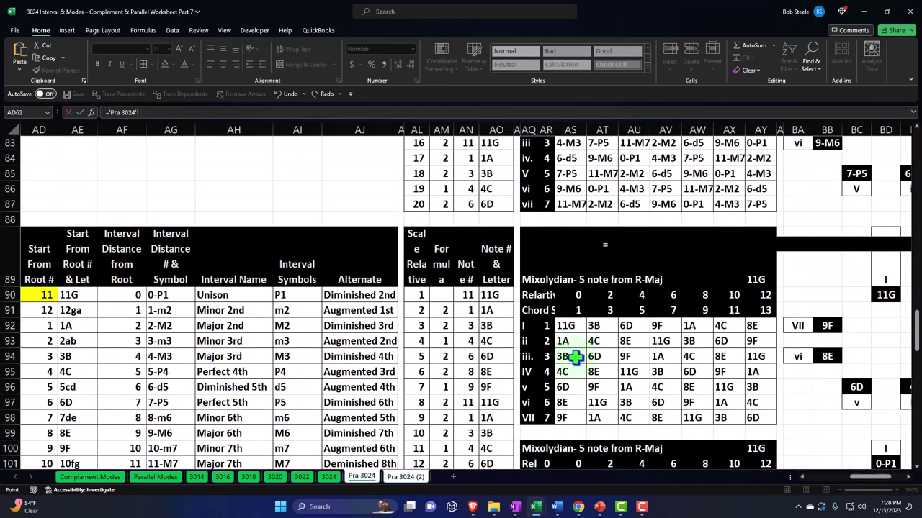
pyautogui.click(527, 326)
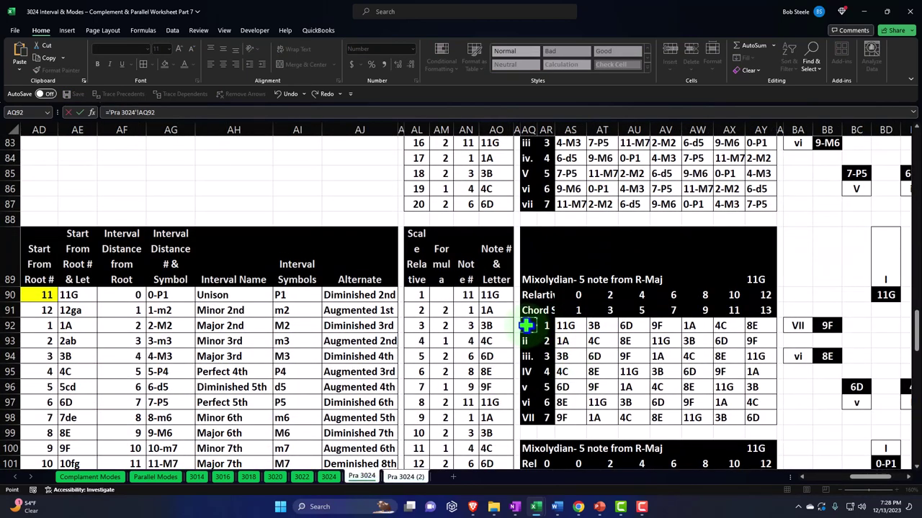
pyautogui.press('Return')
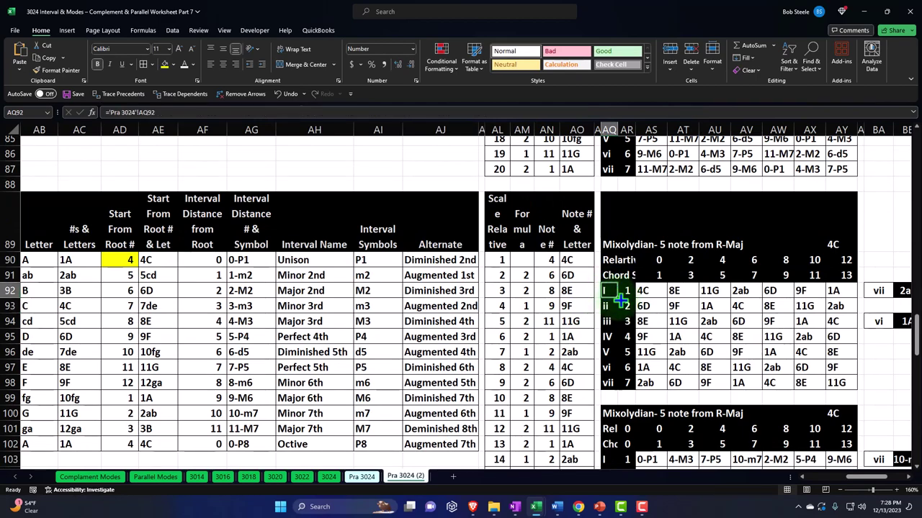
# Link Minor/Aeolian chord numeral AQ114 to cell AQ114 on Pra 3024, fill it down through AQ120, and check the filled formulas.
pyautogui.scroll(-7, 620, 301)
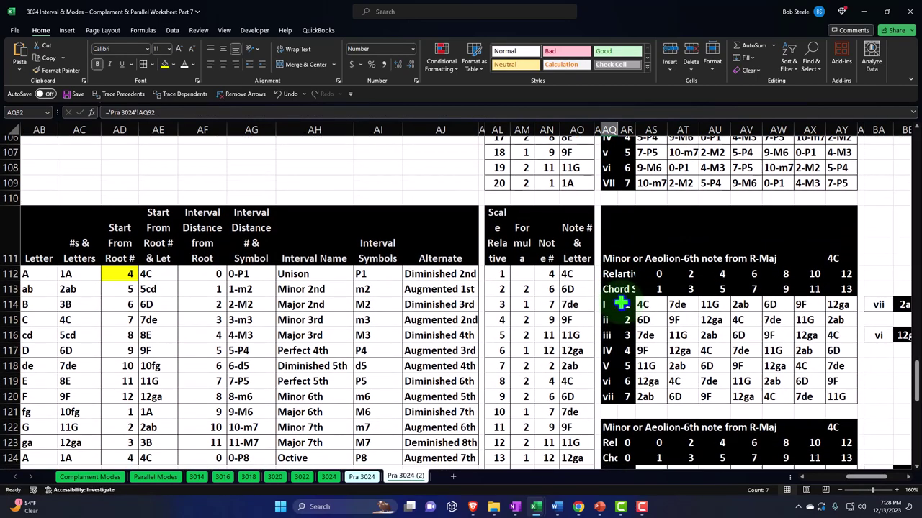
pyautogui.doubleClick(610, 305)
pyautogui.write('=')
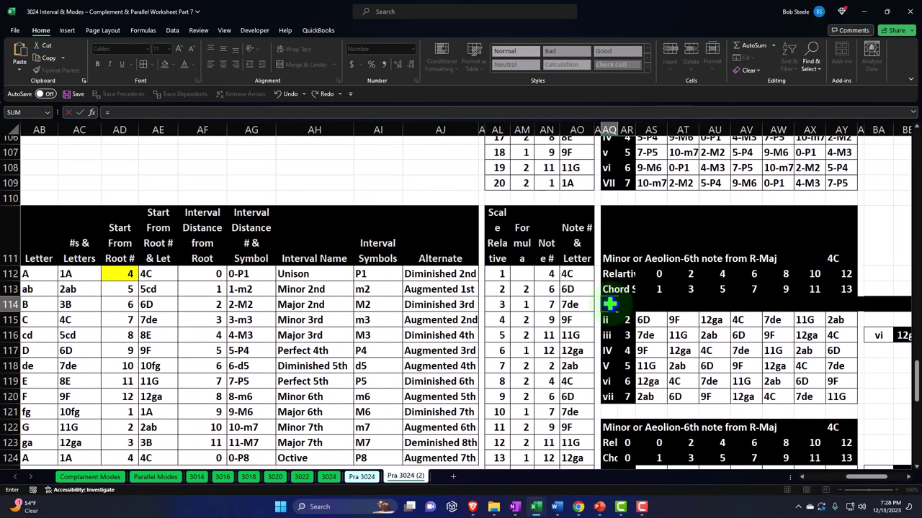
pyautogui.click(362, 476)
pyautogui.scroll(-1, 518, 388)
pyautogui.scroll(4, 533, 378)
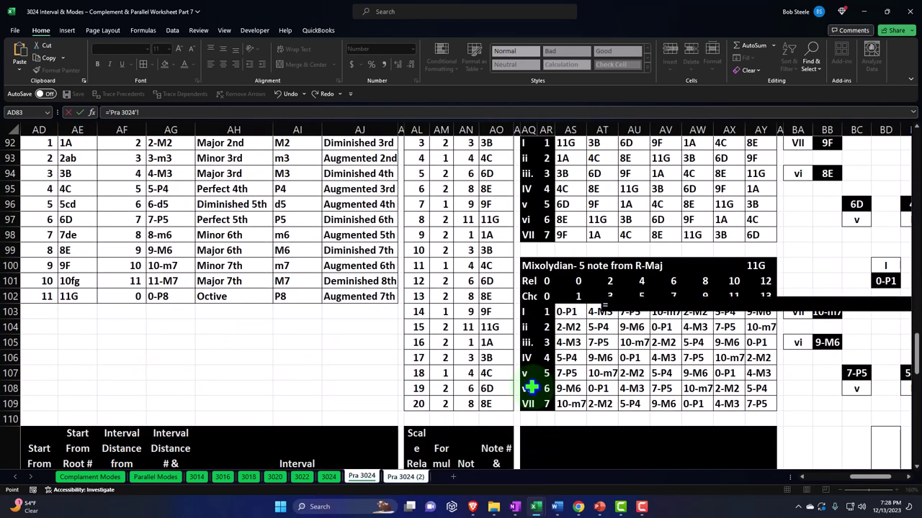
pyautogui.scroll(-4, 540, 371)
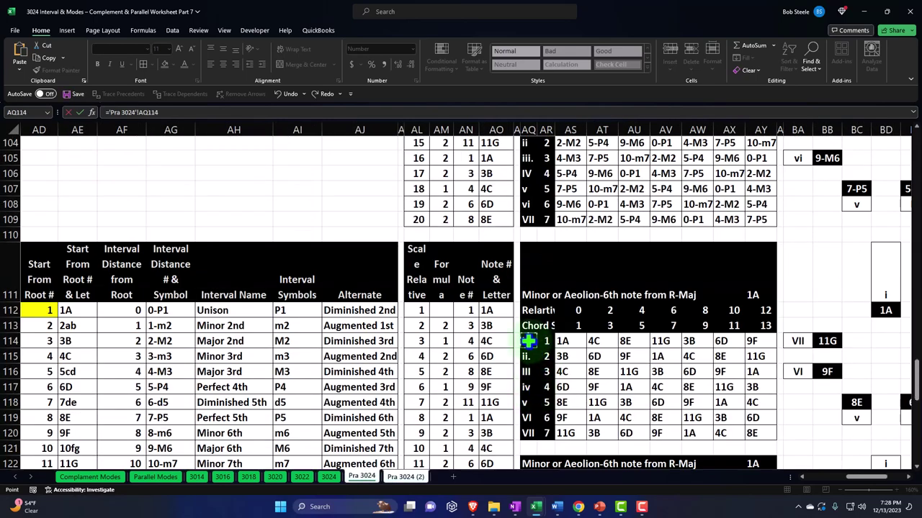
pyautogui.press('Return')
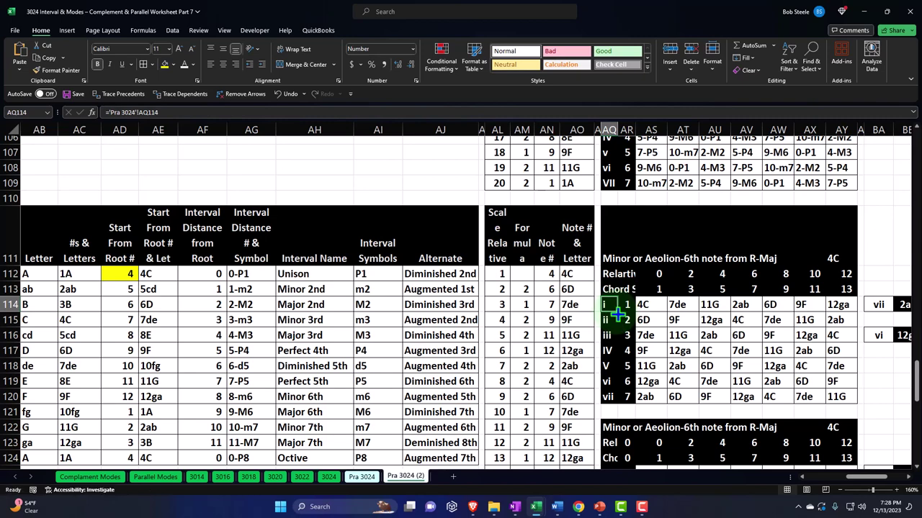
pyautogui.doubleClick(617, 311)
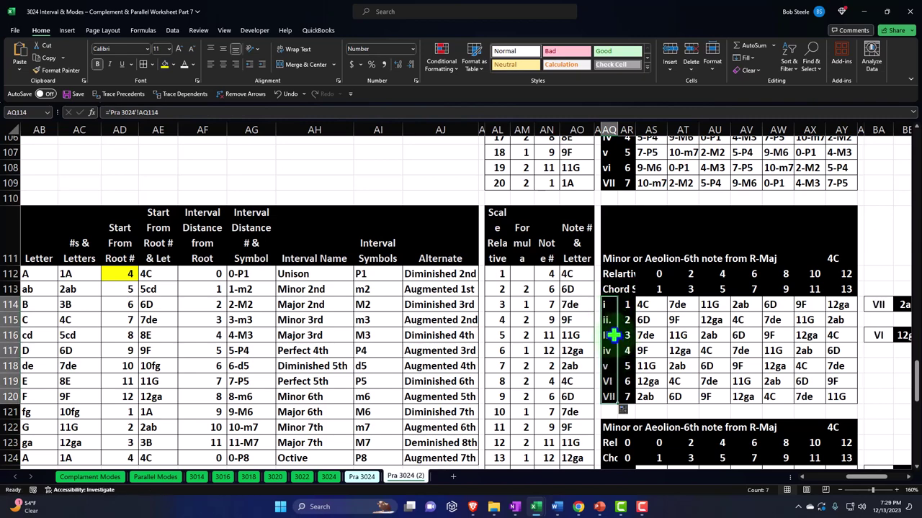
pyautogui.click(612, 335)
pyautogui.scroll(-1, 612, 333)
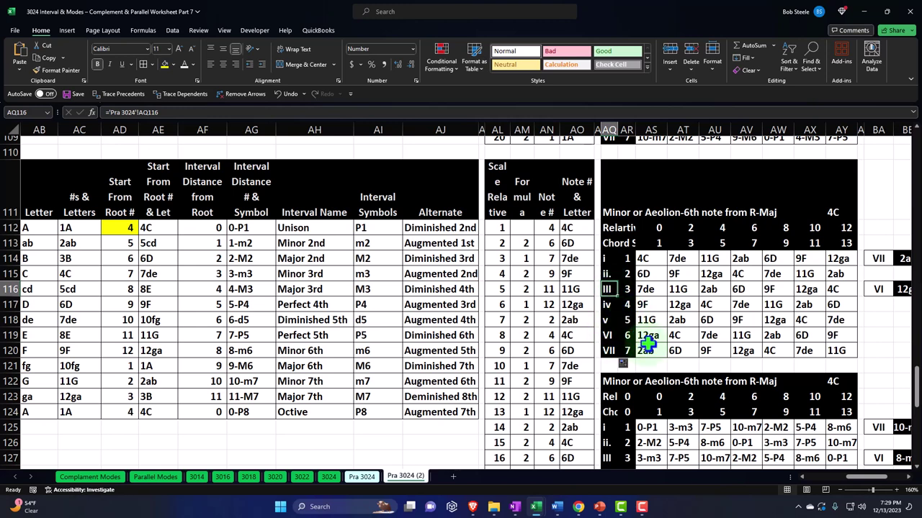
pyautogui.click(607, 259)
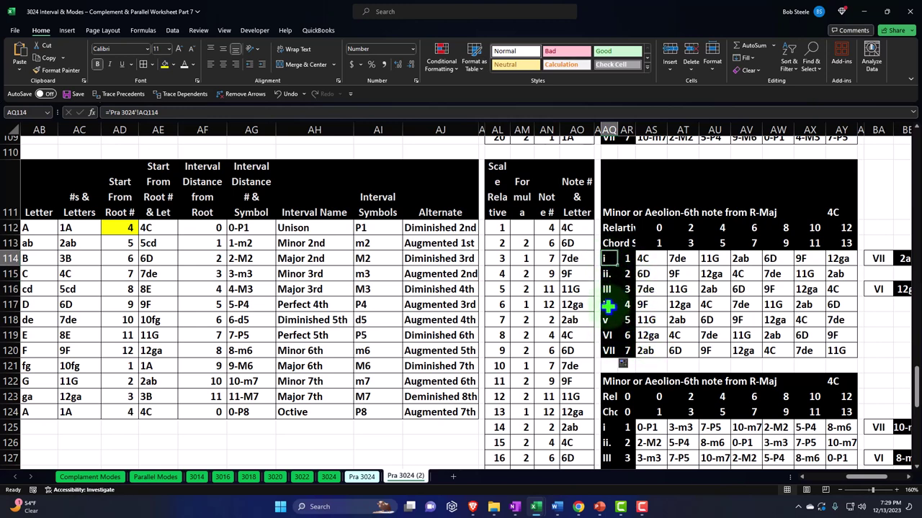
pyautogui.click(607, 274)
# Link Locian chord numeral AQ136 to cell AQ136 on Pra 3024, and fill the link down through AQ142.
pyautogui.scroll(-2, 610, 285)
pyautogui.scroll(-6, 610, 291)
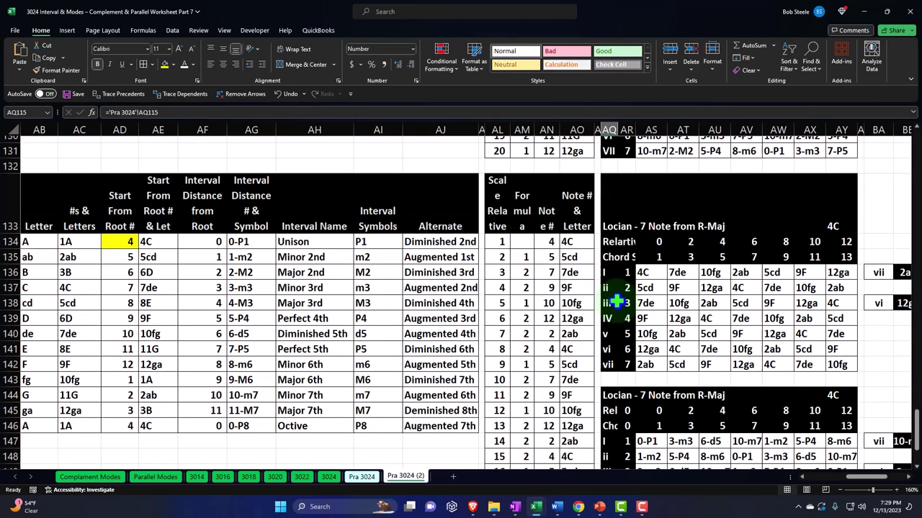
pyautogui.click(609, 273)
pyautogui.write('=')
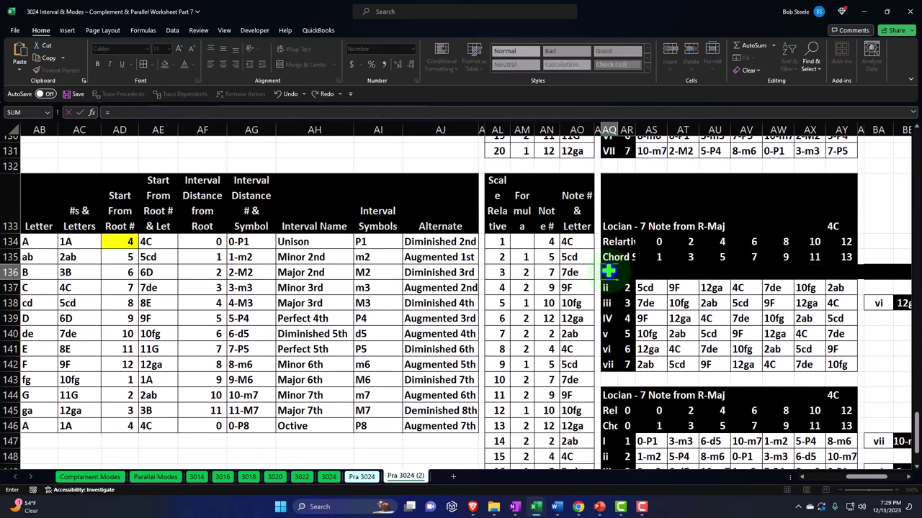
pyautogui.click(361, 475)
pyautogui.scroll(-8, 481, 413)
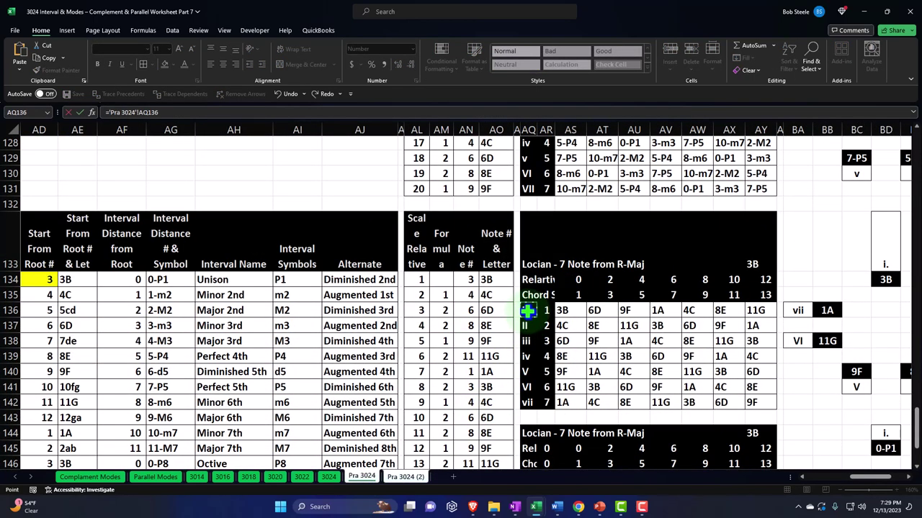
pyautogui.press('Return')
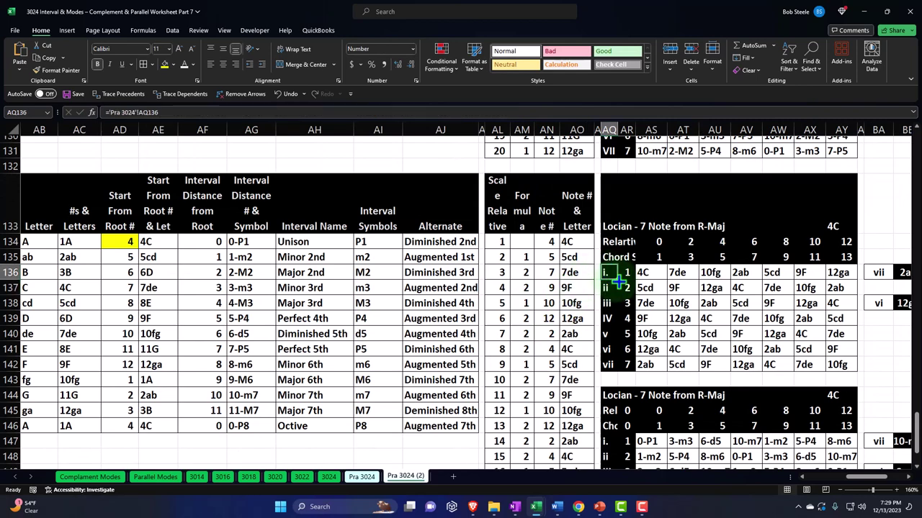
pyautogui.moveTo(619, 281); pyautogui.dragTo(613, 368)
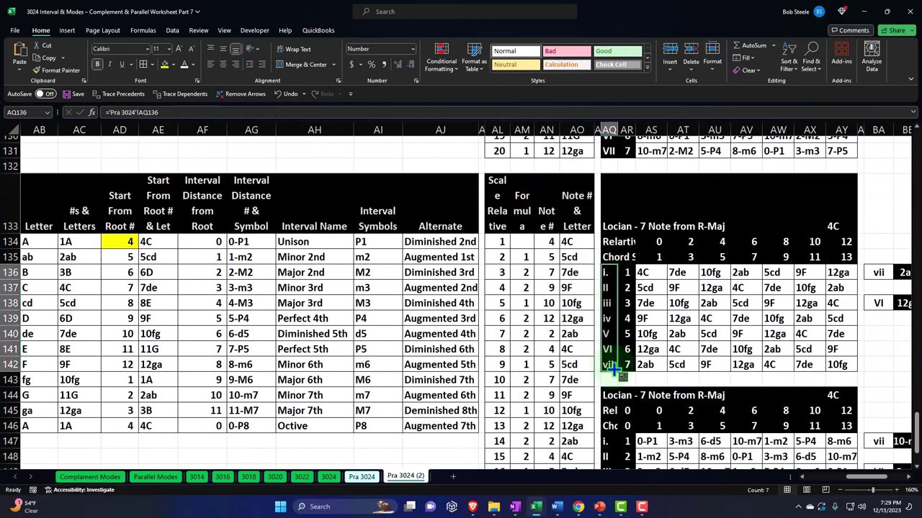
pyautogui.scroll(-2, 565, 379)
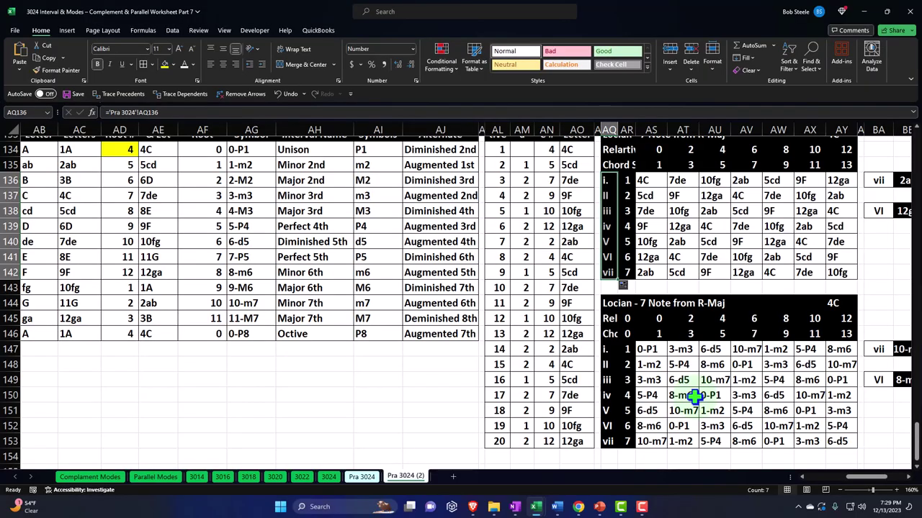
# Return to the Pra 3024 sheet and bring the complete Major/Ionian interval table, starting at column AA, into view.
pyautogui.scroll(20, 574, 363)
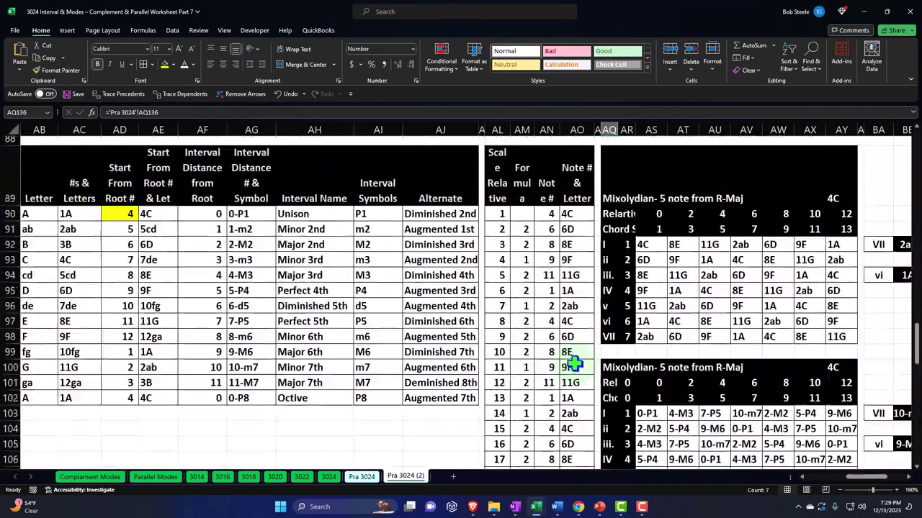
pyautogui.scroll(20, 574, 363)
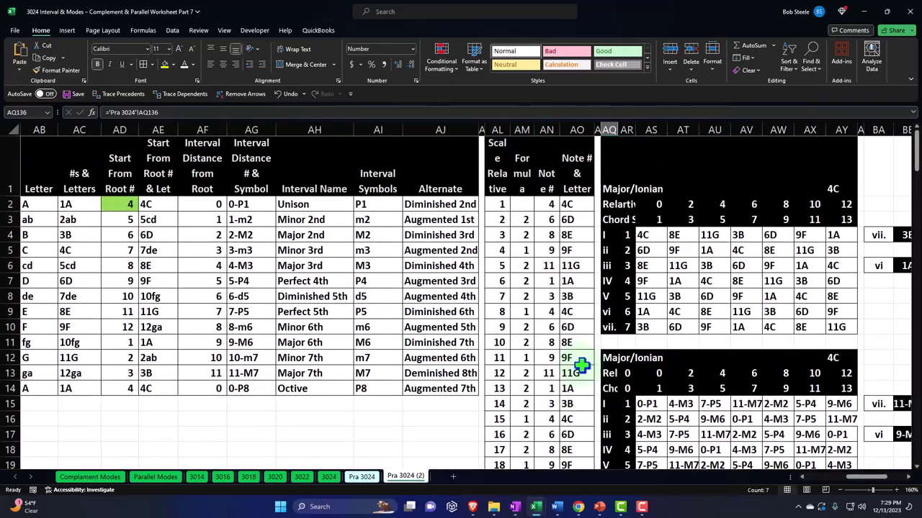
pyautogui.click(364, 477)
pyautogui.scroll(20, 388, 298)
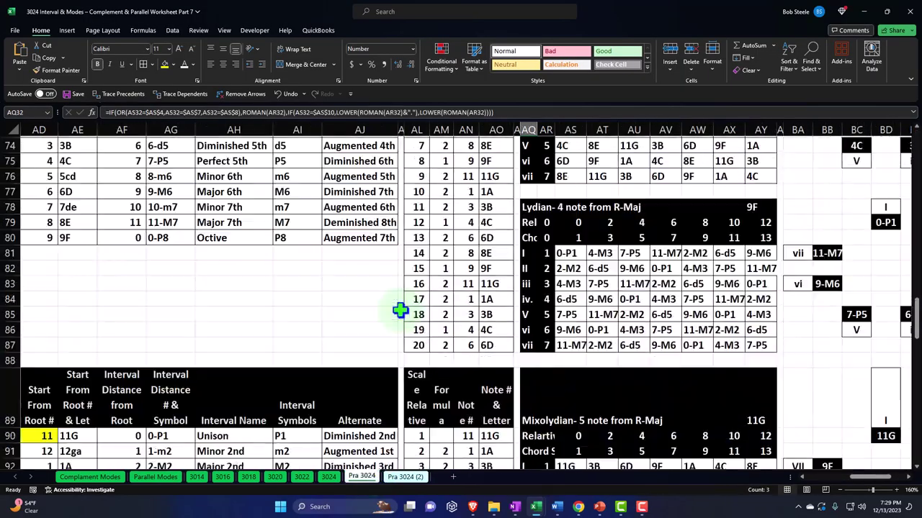
pyautogui.scroll(8, 403, 308)
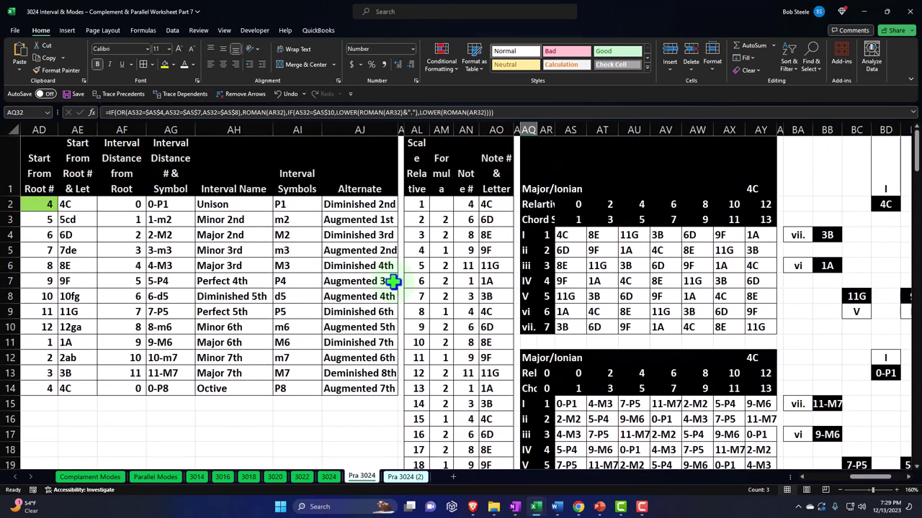
pyautogui.click(359, 263)
pyautogui.press('Left')
pyautogui.press('Left')
pyautogui.press('Left')
pyautogui.press('Left')
pyautogui.press('Left')
pyautogui.press('Left')
pyautogui.press('Left')
pyautogui.press('Left')
pyautogui.press('Left')
pyautogui.press('Left')
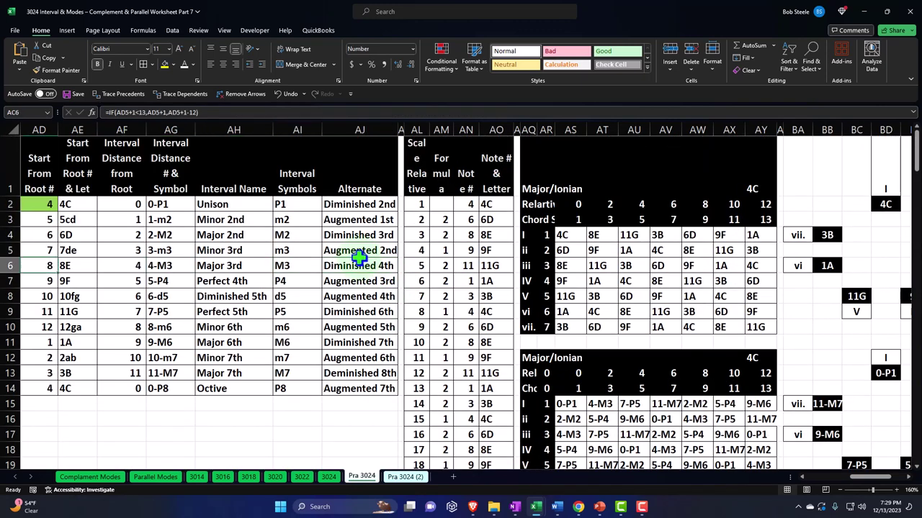
pyautogui.press('Right')
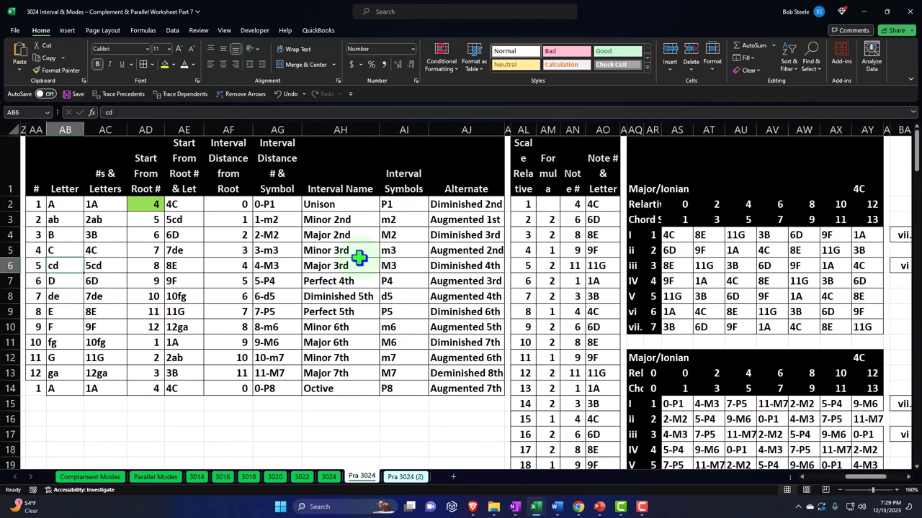
# Highlight the Unison, Major 2nd and Major 3rd rows of the Major/Ionian interval table in yellow across columns AE through AJ.
pyautogui.click(176, 205)
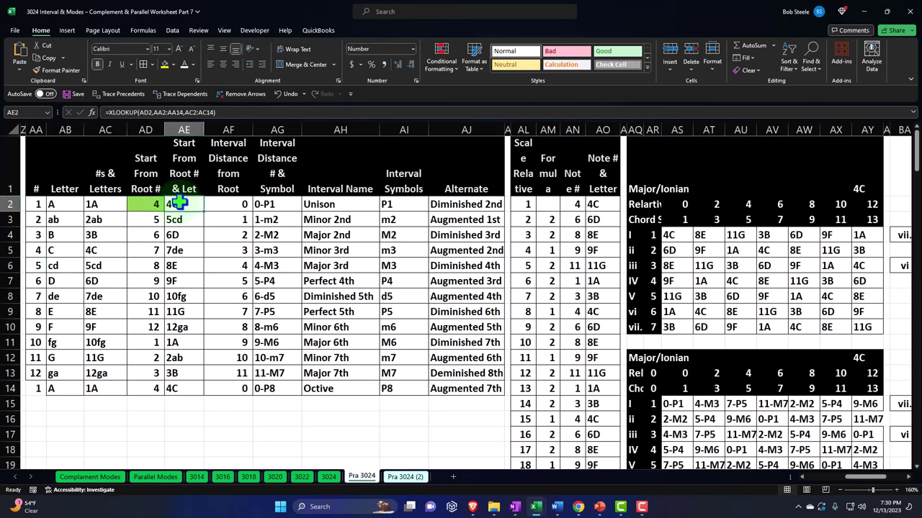
pyautogui.moveTo(179, 205); pyautogui.dragTo(440, 204)
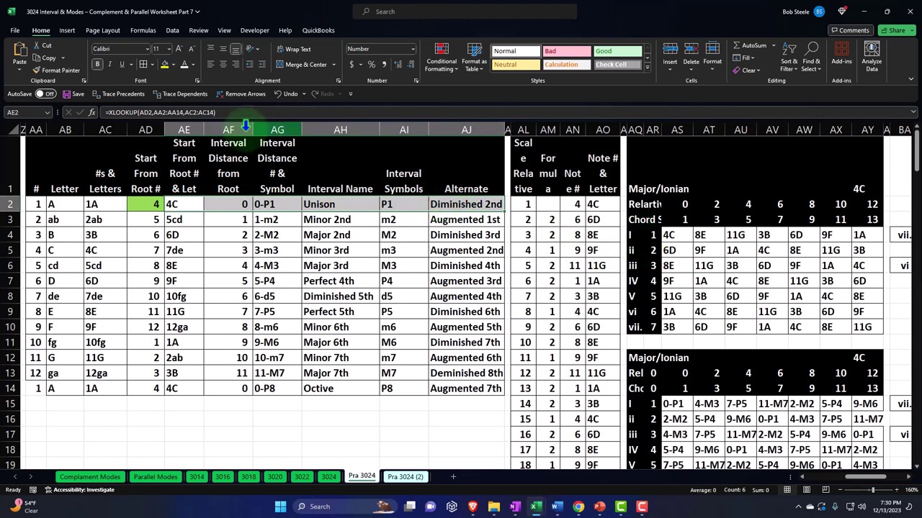
pyautogui.click(164, 64)
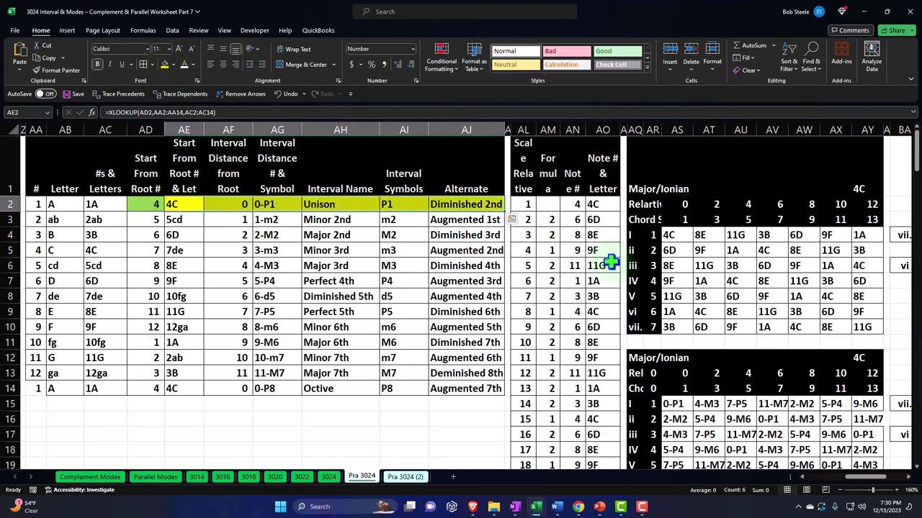
pyautogui.click(670, 234)
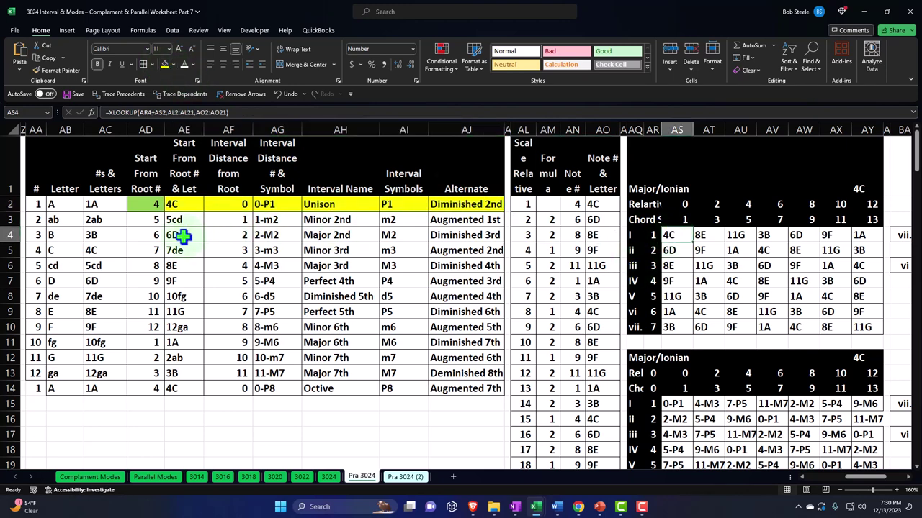
pyautogui.moveTo(180, 234); pyautogui.dragTo(465, 234)
pyautogui.click(164, 63)
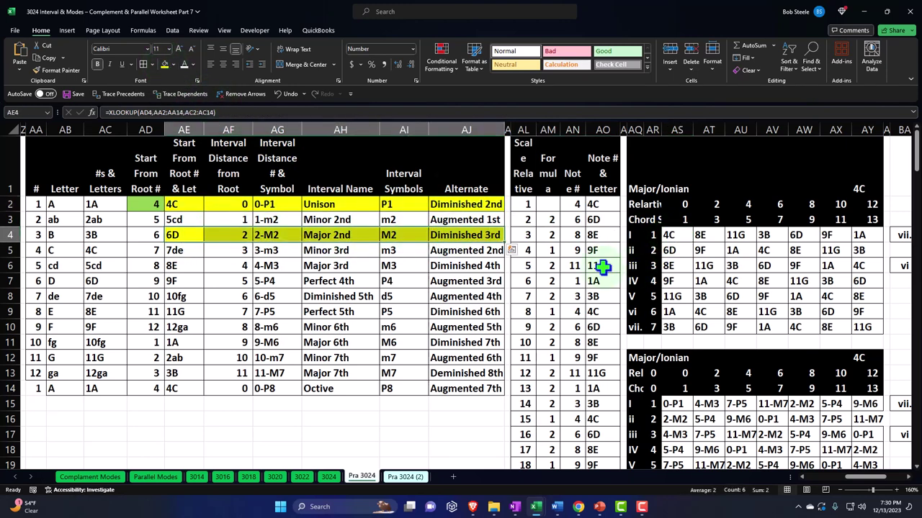
pyautogui.moveTo(176, 265); pyautogui.dragTo(449, 268)
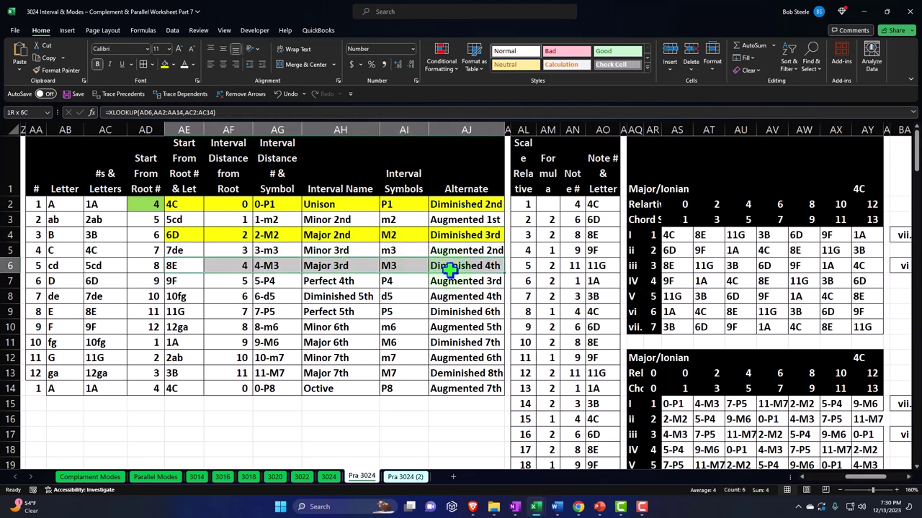
pyautogui.click(164, 63)
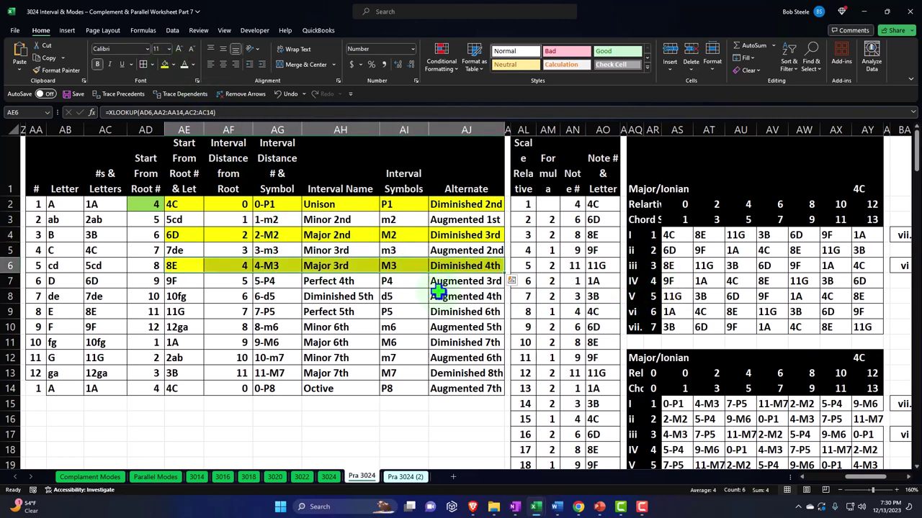
# Highlight the Major/Ionian Perfect 5th, Major 6th and Major 7th rows in yellow across columns AE through AJ.
pyautogui.moveTo(185, 282); pyautogui.dragTo(461, 282)
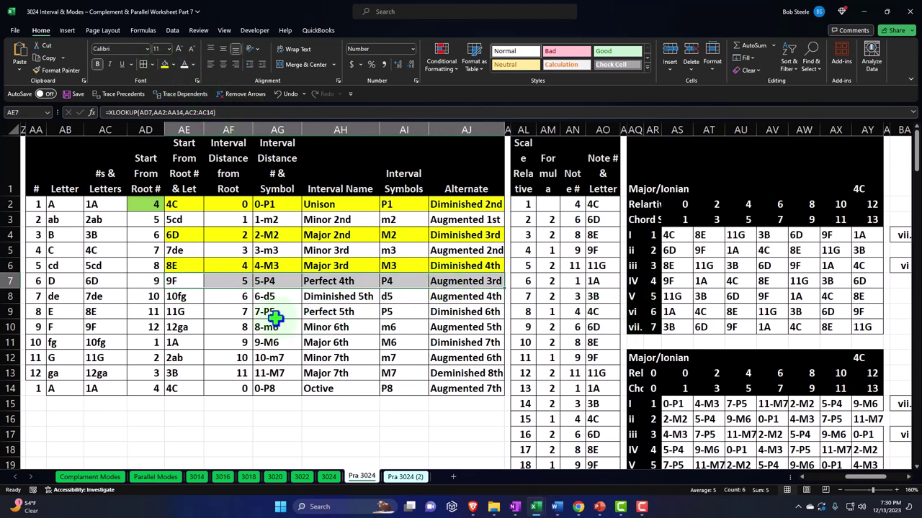
pyautogui.moveTo(185, 312); pyautogui.dragTo(462, 312)
pyautogui.click(167, 67)
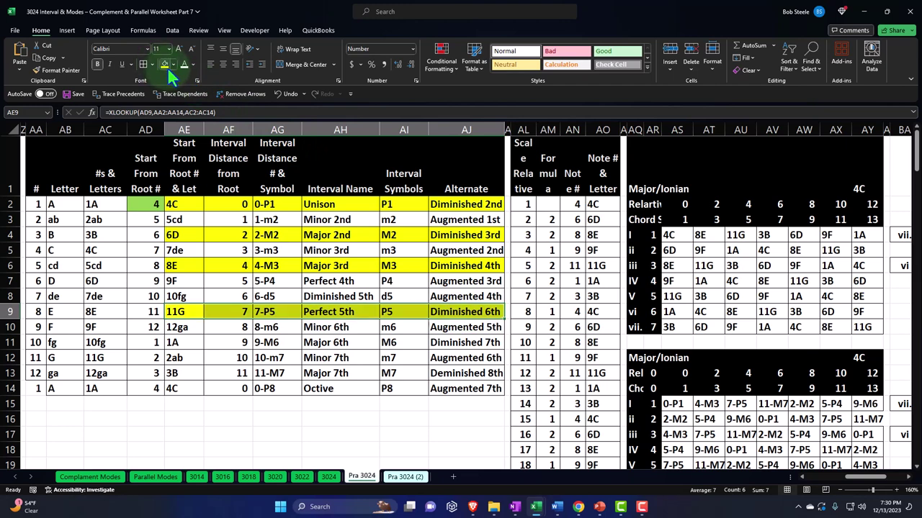
pyautogui.moveTo(184, 343); pyautogui.dragTo(458, 340)
pyautogui.moveTo(191, 373); pyautogui.dragTo(464, 373)
pyautogui.click(166, 64)
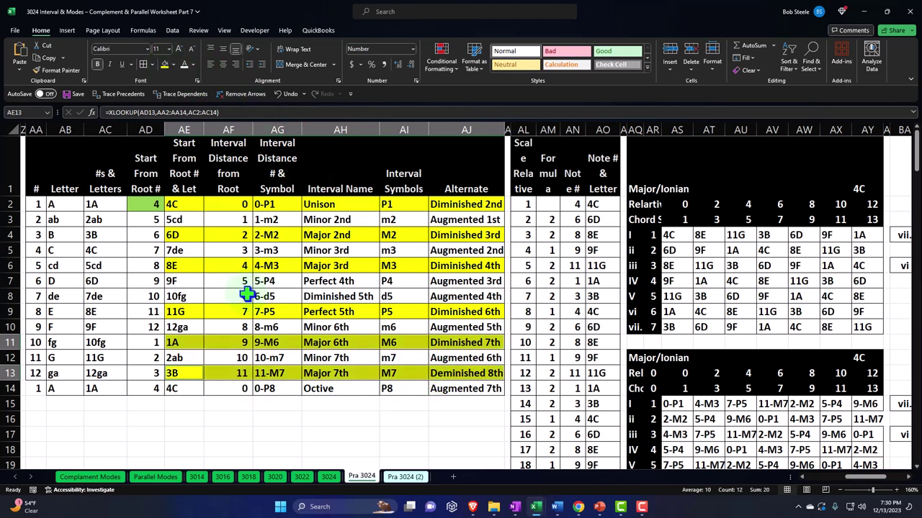
# Review the Major/Ionian scale notes from AE2 down to AE13 against the chord numbers in AR4:AR10.
pyautogui.click(180, 204)
pyautogui.moveTo(652, 235); pyautogui.dragTo(652, 327)
pyautogui.click(179, 206)
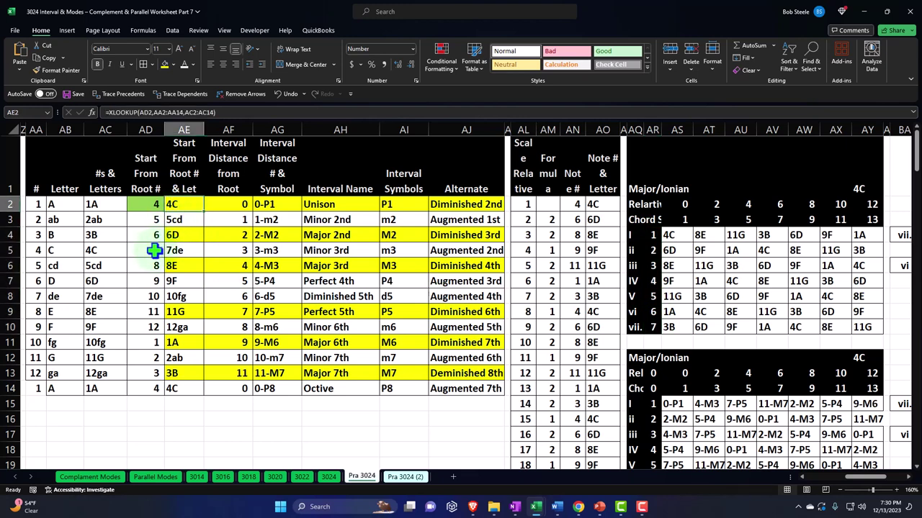
pyautogui.press('Down')
pyautogui.press('Down')
pyautogui.press('Down')
pyautogui.press('Down')
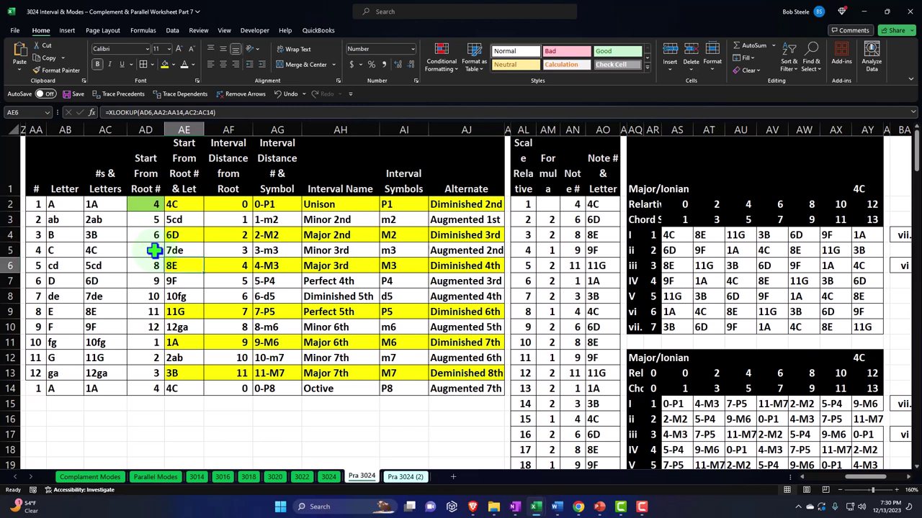
pyautogui.press('Down')
pyautogui.press('Down')
pyautogui.press('Down')
pyautogui.press('Down')
pyautogui.press('Down')
pyautogui.press('Down')
pyautogui.press('Down')
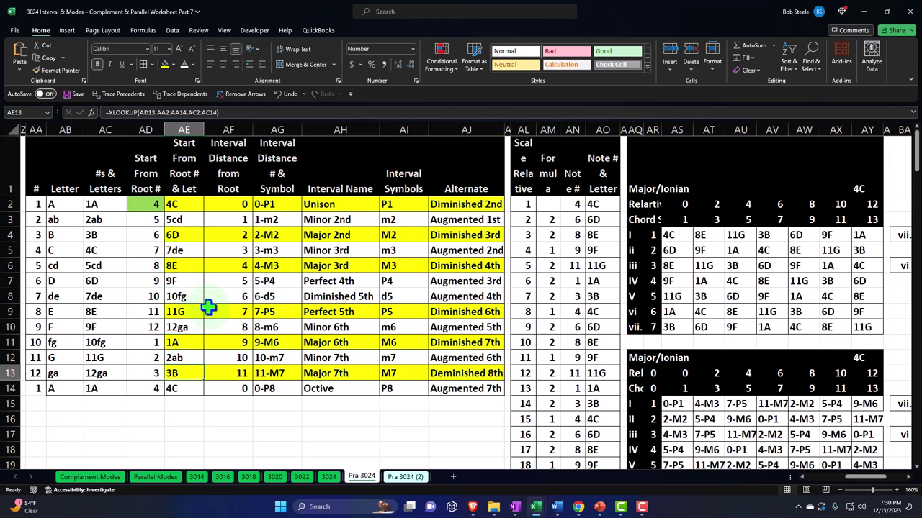
# Highlight the Unison, Major 2nd and Minor 3rd rows of the Dorian interval table in yellow across columns AE through AI.
pyautogui.scroll(-6, 209, 309)
pyautogui.scroll(-1, 209, 310)
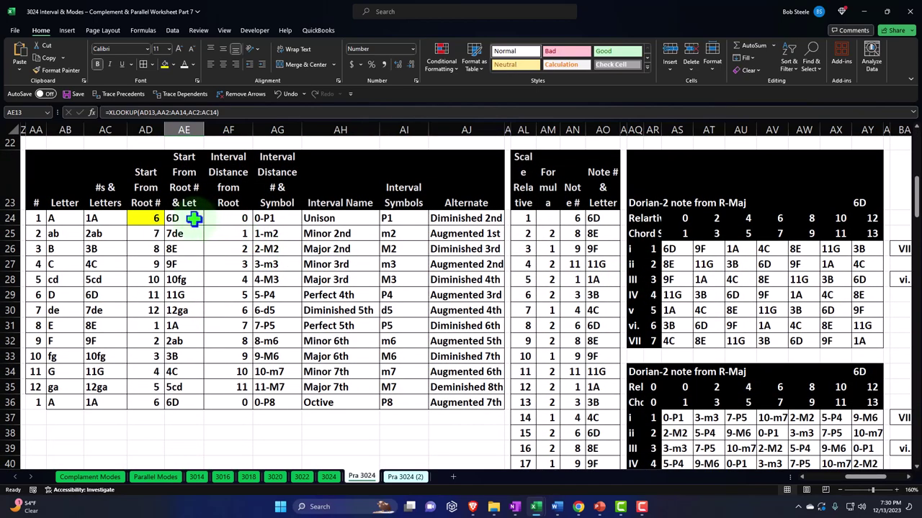
pyautogui.moveTo(195, 219); pyautogui.dragTo(385, 218)
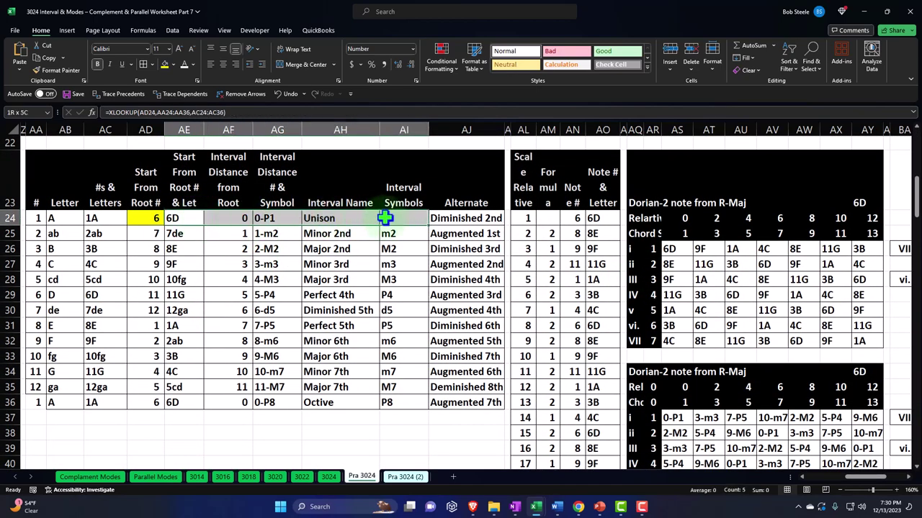
pyautogui.click(166, 67)
pyautogui.moveTo(184, 248); pyautogui.dragTo(393, 248)
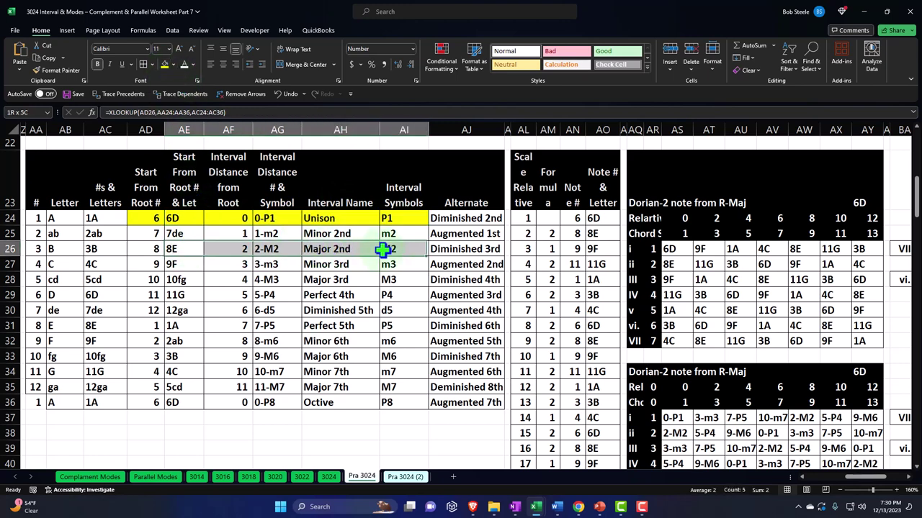
pyautogui.click(164, 63)
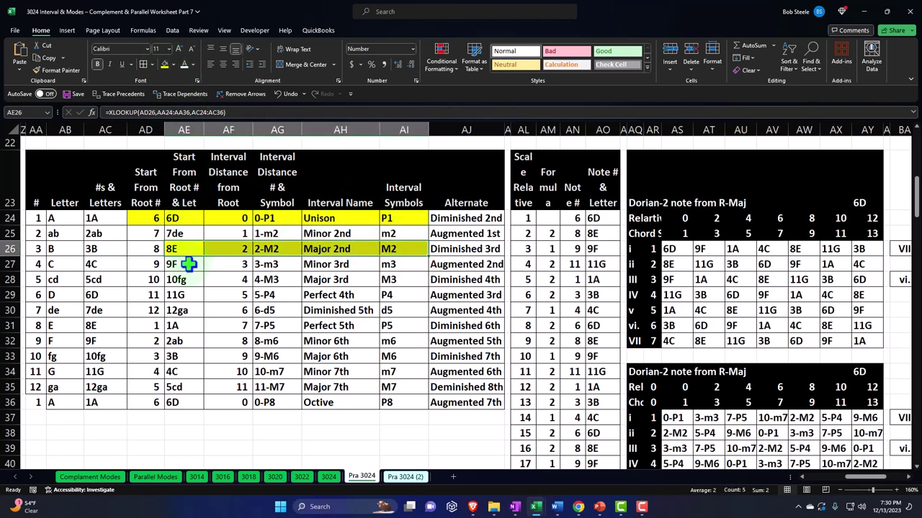
pyautogui.moveTo(190, 263); pyautogui.dragTo(395, 263)
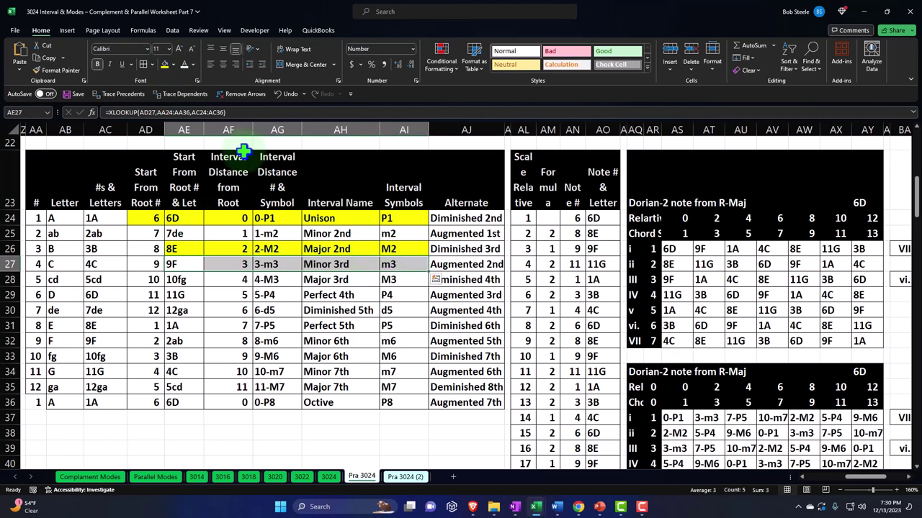
pyautogui.click(164, 63)
# Highlight the Dorian table's Perfect 4th, Perfect 5th, Major 6th, Minor 7th and Octive rows in yellow across columns AE through AI.
pyautogui.moveTo(189, 294); pyautogui.dragTo(394, 295)
pyautogui.click(164, 63)
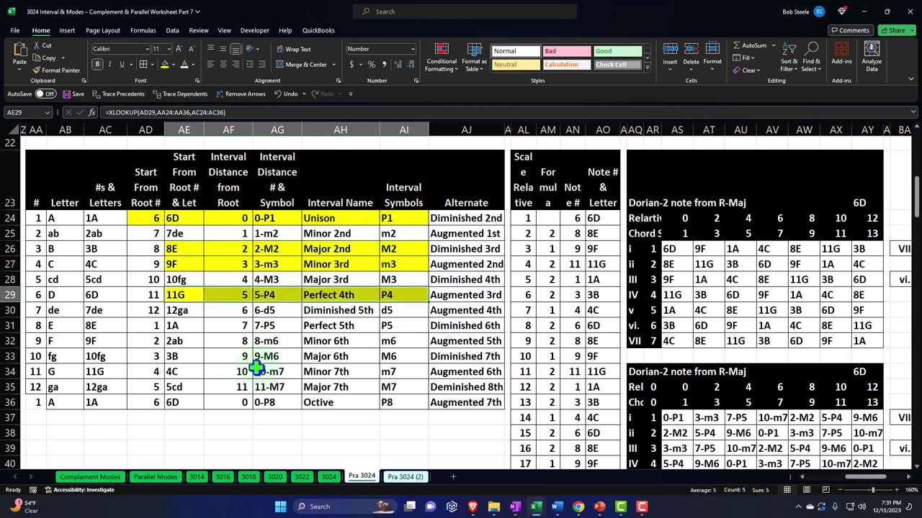
pyautogui.moveTo(189, 325); pyautogui.dragTo(396, 325)
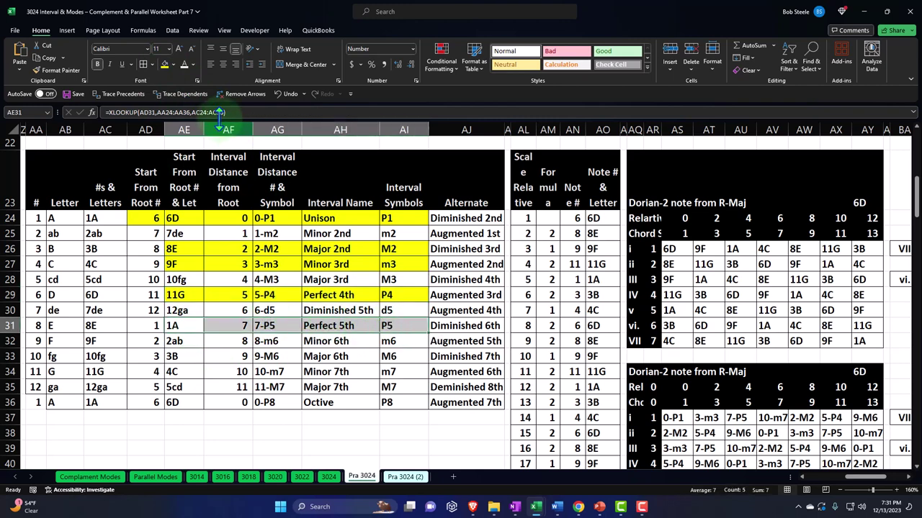
pyautogui.click(164, 63)
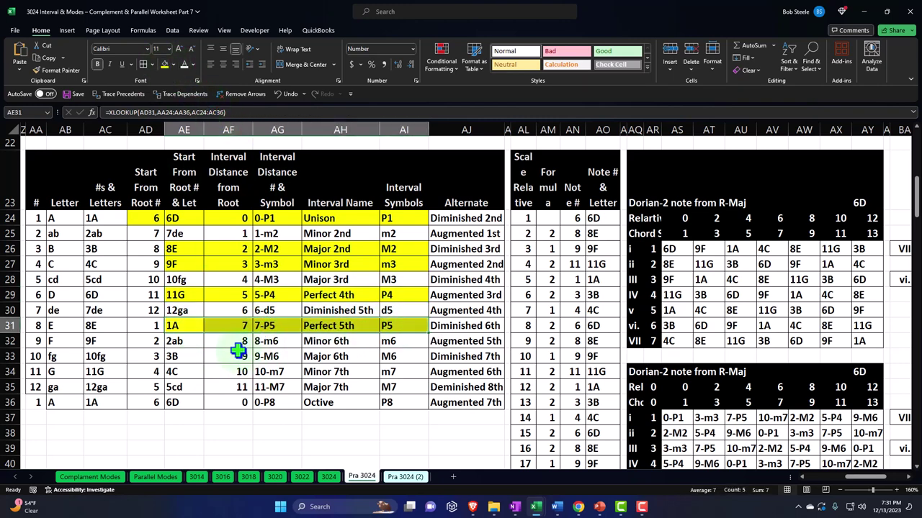
pyautogui.moveTo(183, 356); pyautogui.dragTo(387, 368)
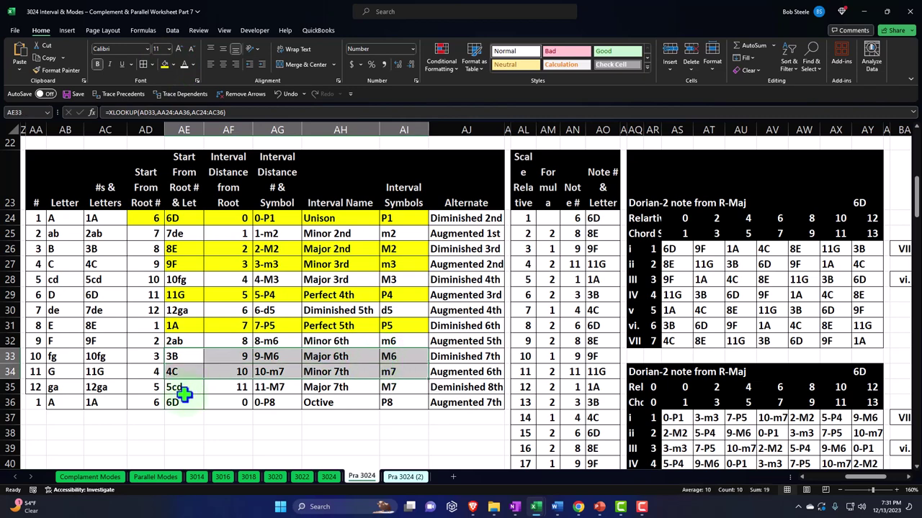
pyautogui.moveTo(184, 397); pyautogui.dragTo(386, 398)
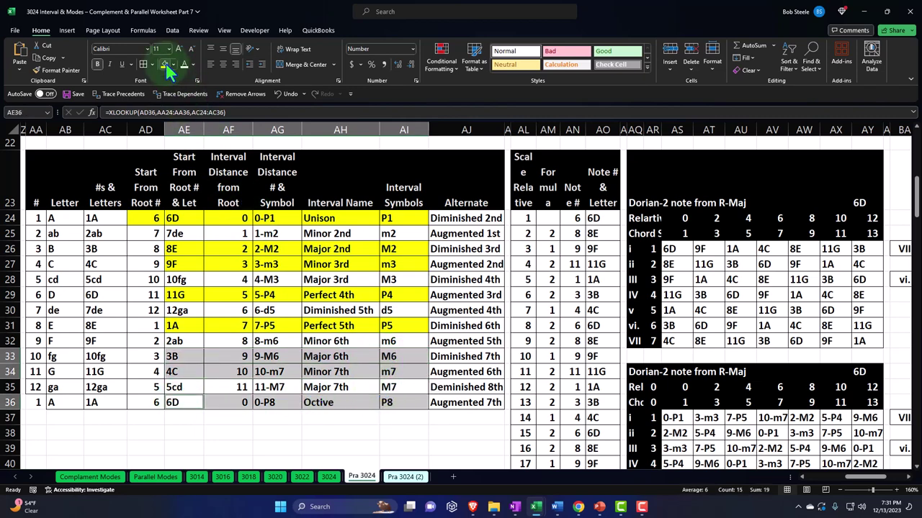
pyautogui.click(165, 63)
# Highlight the Octive row of the Major/Ionian interval table in yellow across columns AE through AJ.
pyautogui.scroll(7, 245, 339)
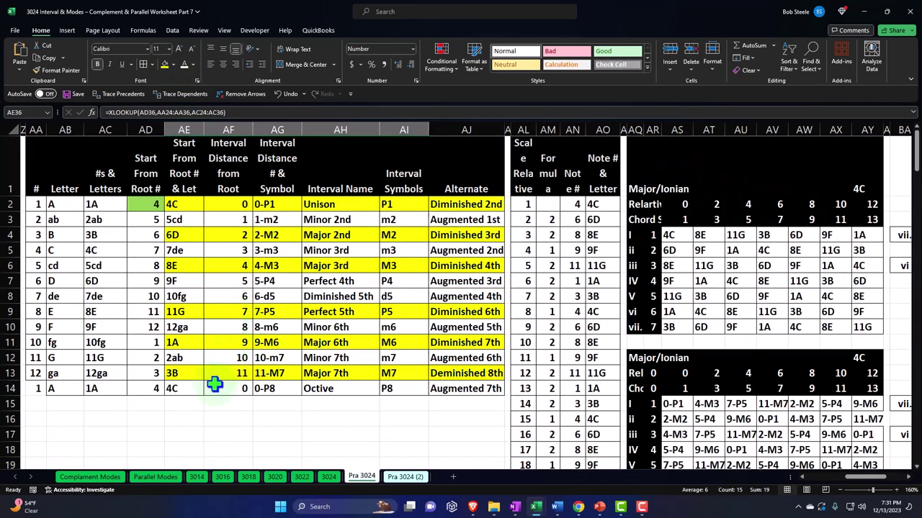
pyautogui.moveTo(183, 388); pyautogui.dragTo(461, 388)
pyautogui.click(166, 63)
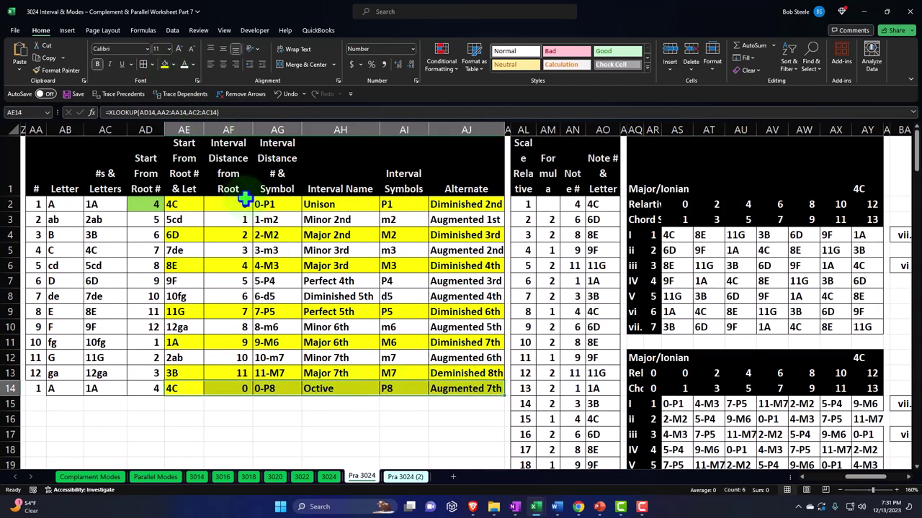
# Highlight the Phrygian table's Unison, Minor 2nd, Minor 3rd, Perfect 4th, Perfect 5th, Minor 6th, Minor 7th and Octive rows in yellow across columns AE through AI.
pyautogui.scroll(-8, 244, 199)
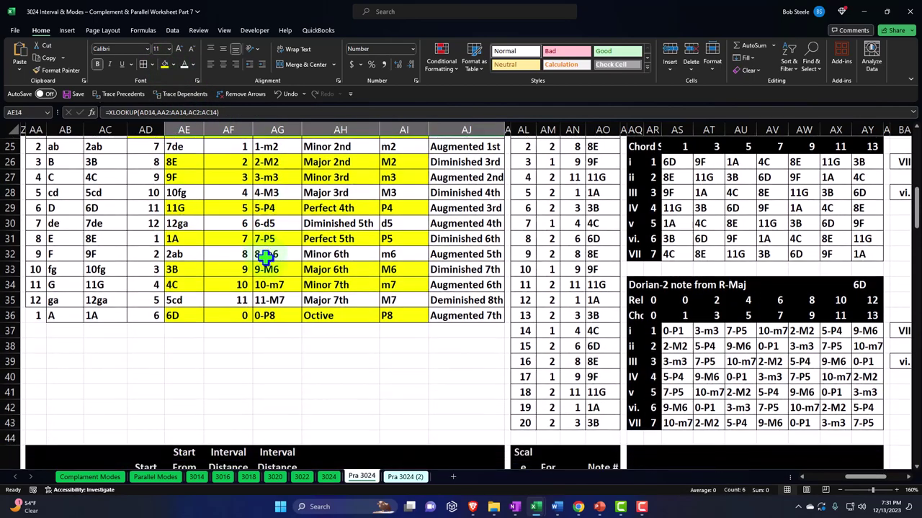
pyautogui.scroll(-6, 265, 257)
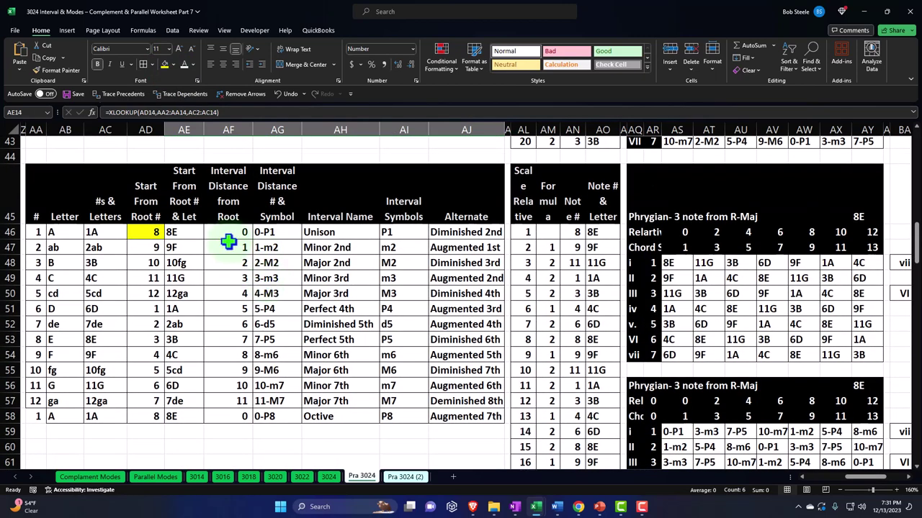
pyautogui.moveTo(186, 233); pyautogui.dragTo(383, 228)
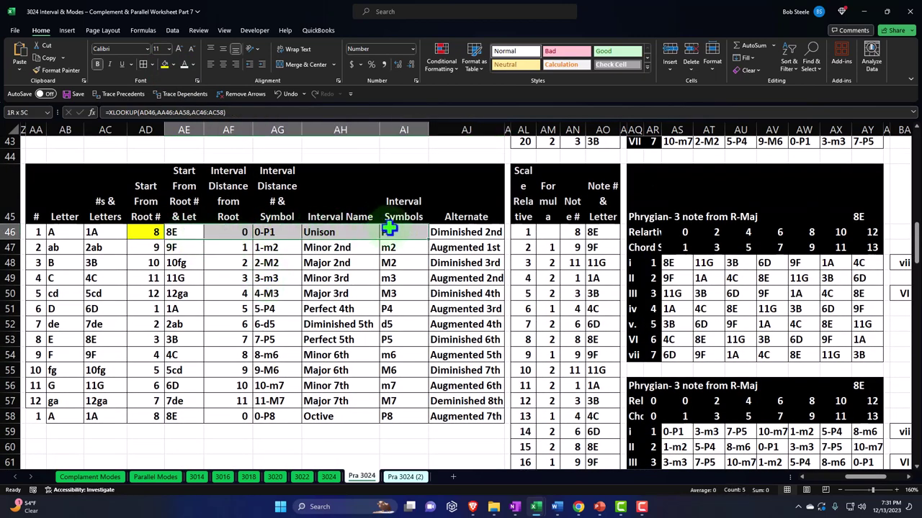
pyautogui.keyDown('ctrl'); pyautogui.moveTo(183, 246); pyautogui.dragTo(391, 247); pyautogui.keyUp('ctrl')
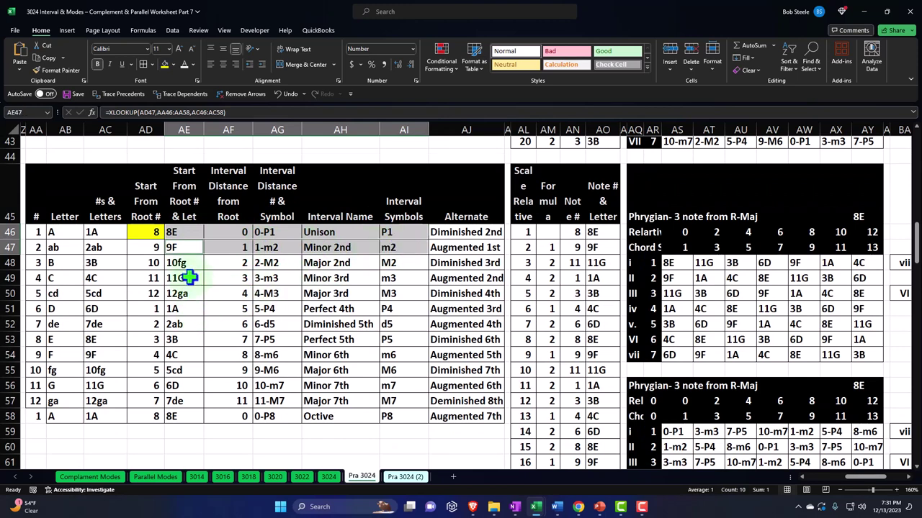
pyautogui.keyDown('ctrl'); pyautogui.moveTo(188, 278); pyautogui.dragTo(384, 279); pyautogui.keyUp('ctrl')
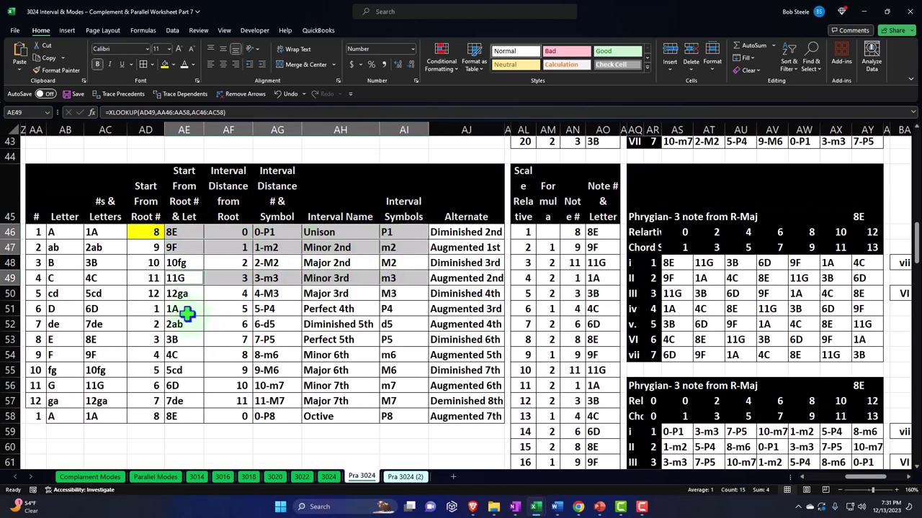
pyautogui.keyDown('ctrl'); pyautogui.moveTo(186, 309); pyautogui.dragTo(378, 308); pyautogui.keyUp('ctrl')
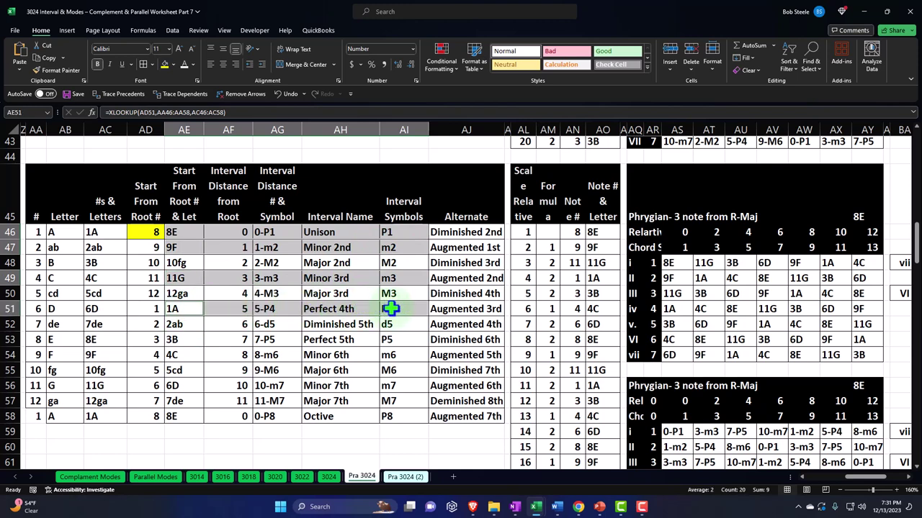
pyautogui.keyDown('ctrl'); pyautogui.moveTo(190, 341); pyautogui.dragTo(388, 343); pyautogui.keyUp('ctrl')
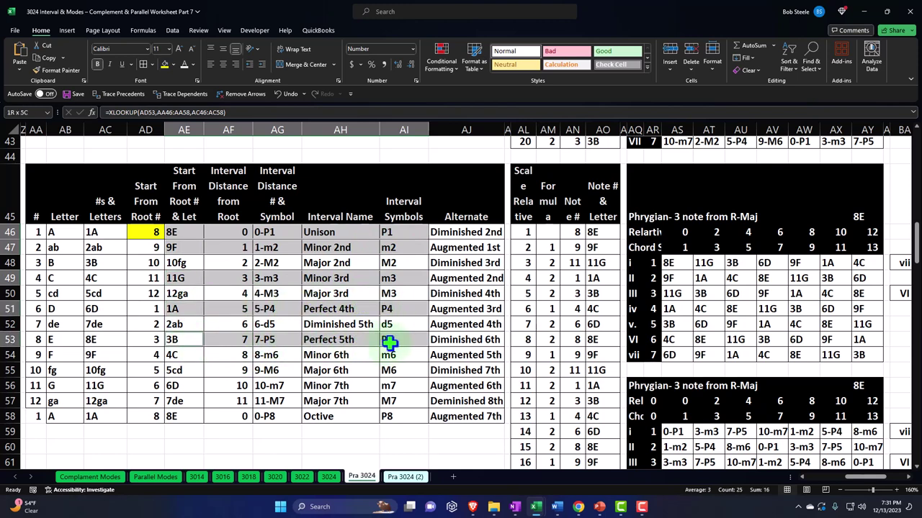
pyautogui.keyDown('ctrl'); pyautogui.moveTo(183, 355); pyautogui.dragTo(389, 351); pyautogui.keyUp('ctrl')
pyautogui.keyDown('ctrl'); pyautogui.moveTo(181, 386); pyautogui.dragTo(390, 387); pyautogui.keyUp('ctrl')
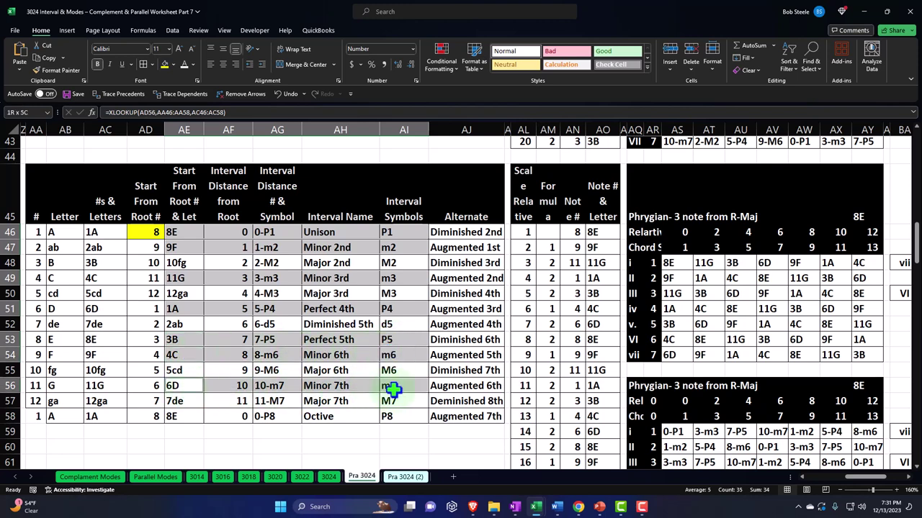
pyautogui.keyDown('ctrl'); pyautogui.click(200, 417); pyautogui.keyUp('ctrl')
pyautogui.keyDown('ctrl'); pyautogui.moveTo(204, 421); pyautogui.dragTo(391, 420); pyautogui.keyUp('ctrl')
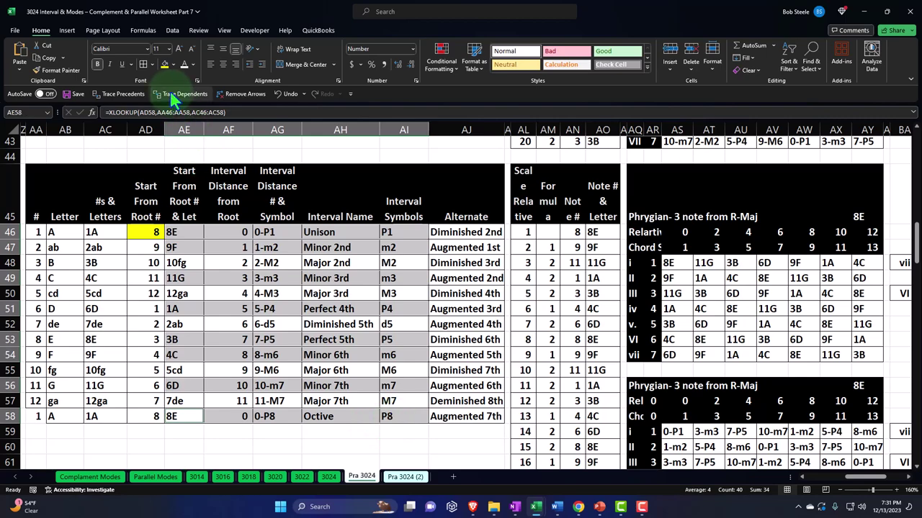
pyautogui.click(165, 64)
pyautogui.click(218, 296)
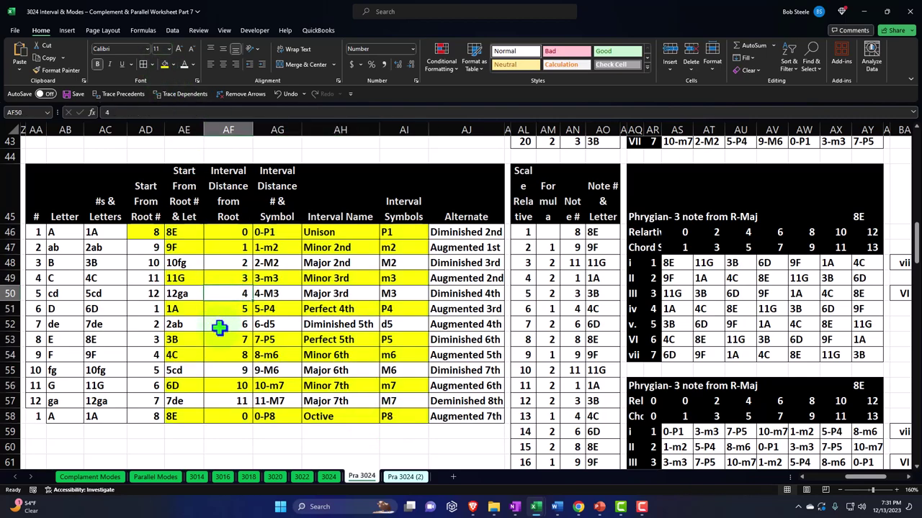
# Highlight the Lydian table's Unison, Major 2nd, Major 3rd, Diminished 5th, Perfect 5th, Major 6th, Major 7th and Octive rows in yellow across columns AE through AI.
pyautogui.scroll(-7, 221, 332)
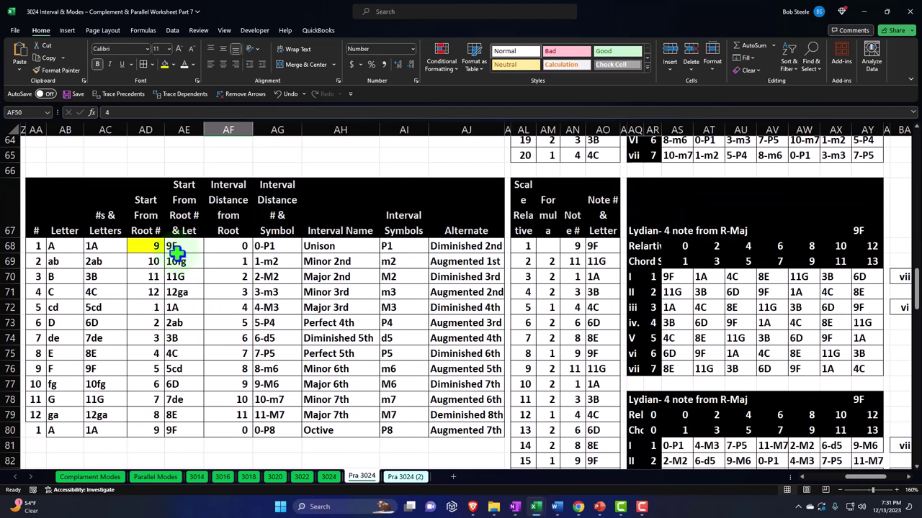
pyautogui.moveTo(176, 252); pyautogui.dragTo(397, 245)
pyautogui.keyDown('ctrl'); pyautogui.moveTo(193, 281); pyautogui.dragTo(389, 280); pyautogui.keyUp('ctrl')
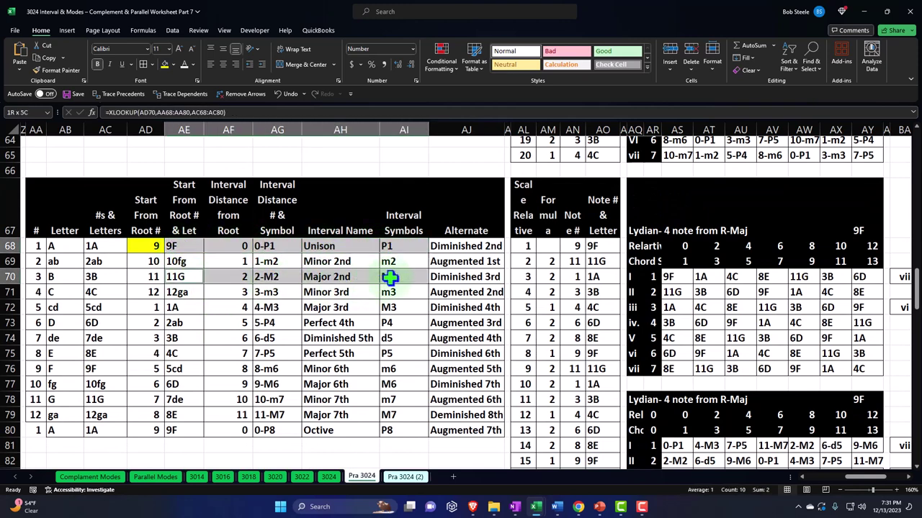
pyautogui.keyDown('ctrl'); pyautogui.moveTo(179, 310); pyautogui.dragTo(401, 308); pyautogui.keyUp('ctrl')
pyautogui.keyDown('ctrl'); pyautogui.moveTo(192, 340); pyautogui.dragTo(382, 339); pyautogui.keyUp('ctrl')
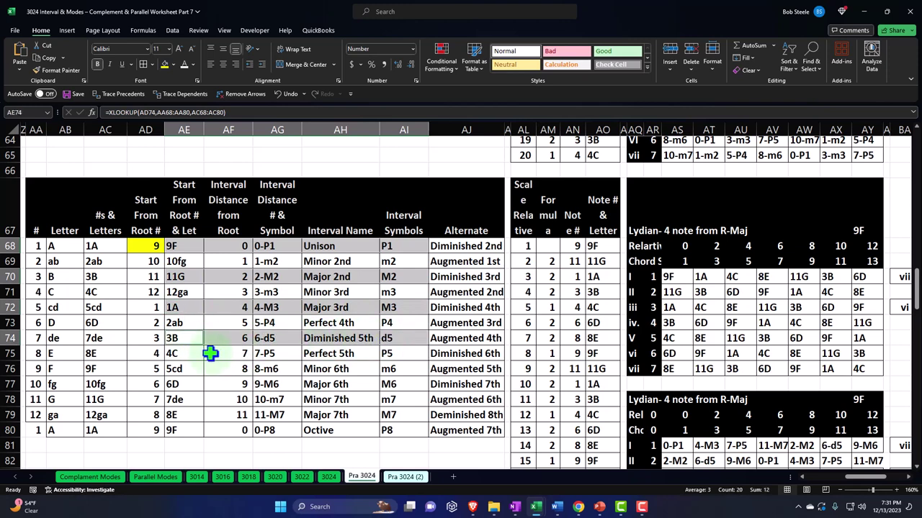
pyautogui.keyDown('ctrl'); pyautogui.moveTo(181, 353); pyautogui.dragTo(391, 349); pyautogui.keyUp('ctrl')
pyautogui.keyDown('ctrl'); pyautogui.moveTo(184, 383); pyautogui.dragTo(396, 385); pyautogui.keyUp('ctrl')
pyautogui.keyDown('ctrl'); pyautogui.moveTo(180, 415); pyautogui.dragTo(391, 414); pyautogui.keyUp('ctrl')
pyautogui.click(165, 64)
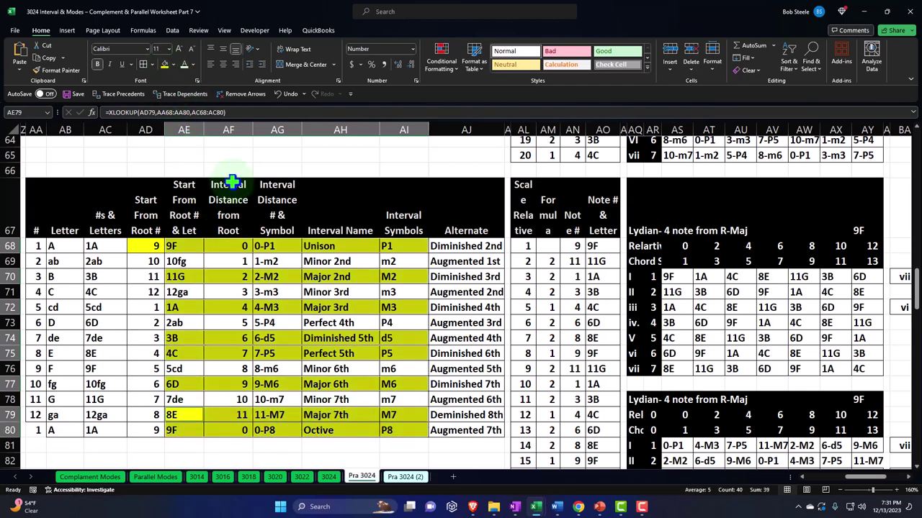
# Highlight the Mixolydian table's Unison, Major 2nd, Major 3rd, Perfect 4th, Perfect 5th, Major 6th, Minor 7th and Octive rows in yellow across columns AE through AI.
pyautogui.scroll(-4, 244, 324)
pyautogui.scroll(-4, 244, 327)
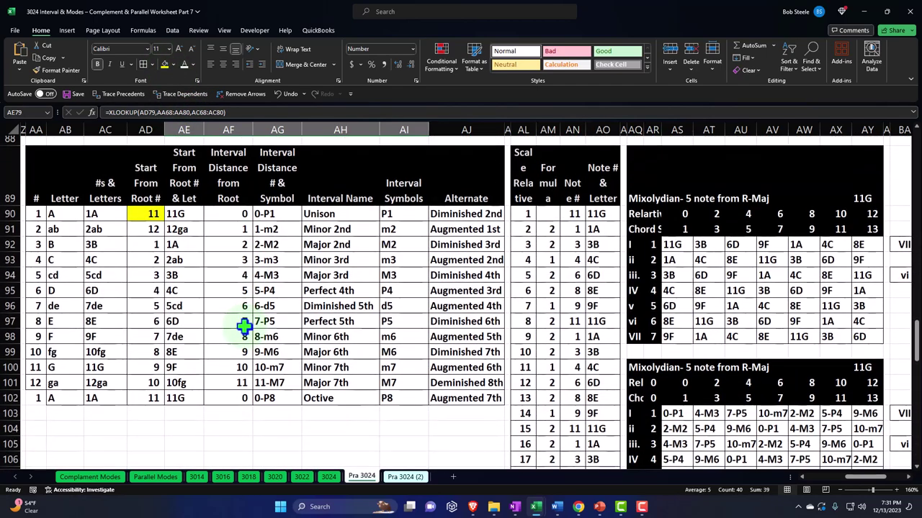
pyautogui.moveTo(177, 216); pyautogui.dragTo(305, 214)
pyautogui.keyDown('ctrl'); pyautogui.moveTo(185, 244); pyautogui.dragTo(350, 246); pyautogui.keyUp('ctrl')
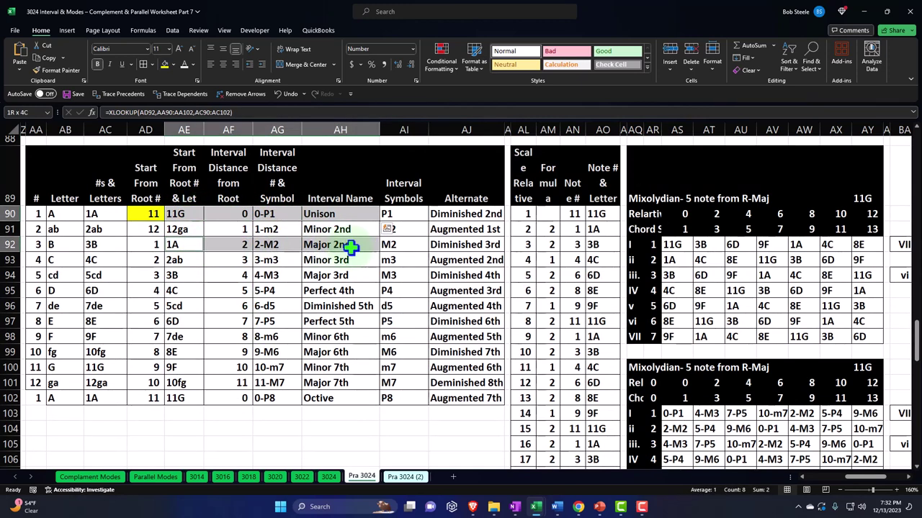
pyautogui.keyDown('ctrl'); pyautogui.moveTo(192, 273); pyautogui.dragTo(353, 274); pyautogui.keyUp('ctrl')
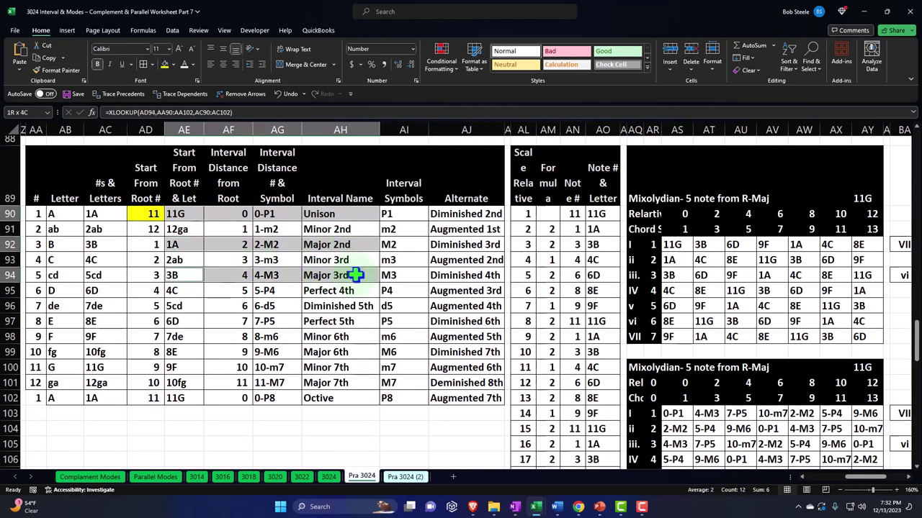
pyautogui.keyDown('ctrl'); pyautogui.moveTo(196, 288); pyautogui.dragTo(350, 290); pyautogui.keyUp('ctrl')
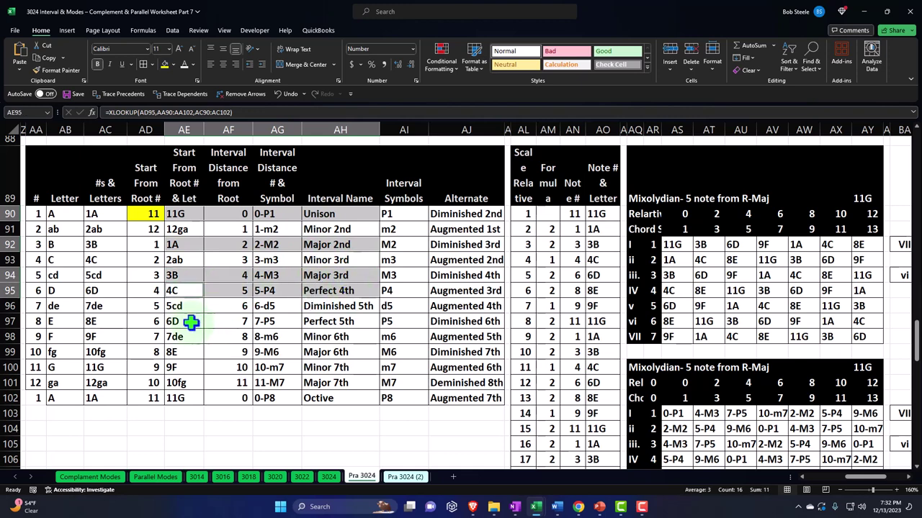
pyautogui.keyDown('ctrl'); pyautogui.moveTo(189, 324); pyautogui.dragTo(319, 324); pyautogui.keyUp('ctrl')
pyautogui.keyDown('ctrl'); pyautogui.click(204, 351); pyautogui.keyUp('ctrl')
pyautogui.keyDown('ctrl'); pyautogui.moveTo(204, 352); pyautogui.dragTo(326, 352); pyautogui.keyUp('ctrl')
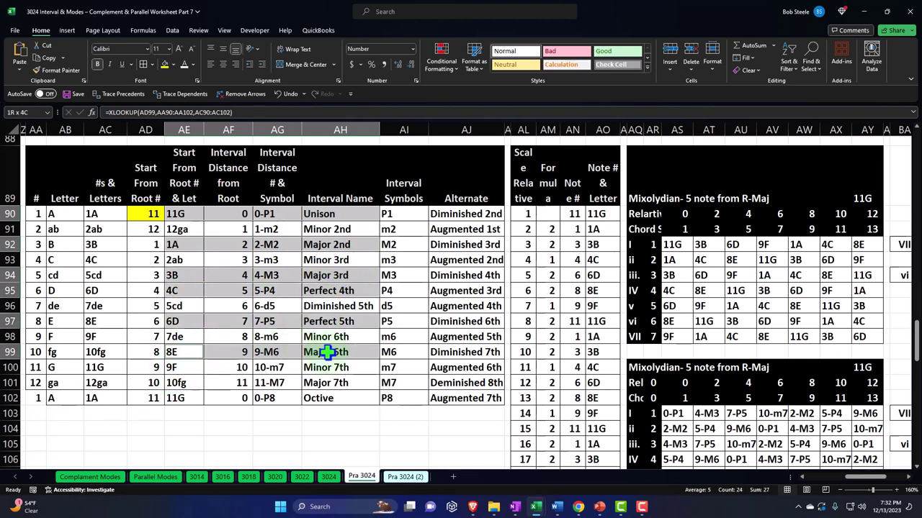
pyautogui.keyDown('ctrl'); pyautogui.moveTo(173, 368); pyautogui.dragTo(314, 369); pyautogui.keyUp('ctrl')
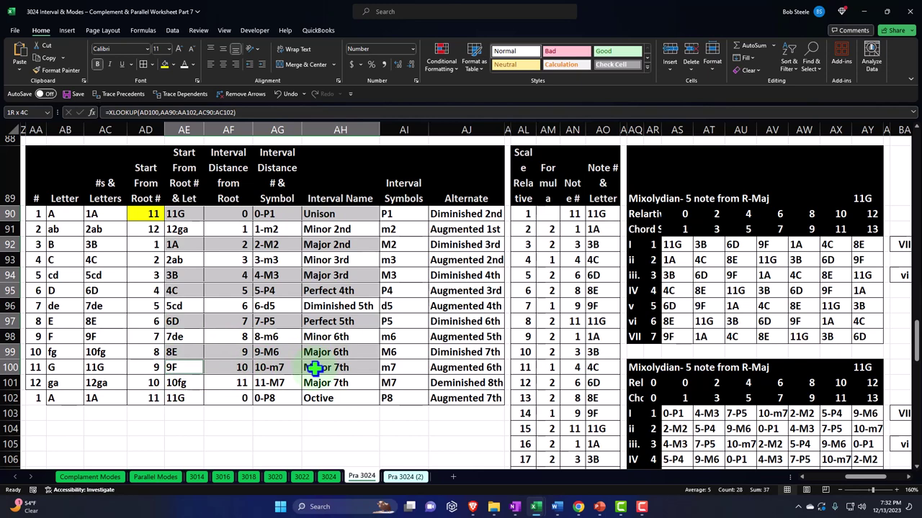
pyautogui.keyDown('ctrl'); pyautogui.moveTo(183, 397); pyautogui.dragTo(324, 396); pyautogui.keyUp('ctrl')
pyautogui.keyDown('ctrl'); pyautogui.moveTo(397, 221); pyautogui.dragTo(396, 334); pyautogui.keyUp('ctrl')
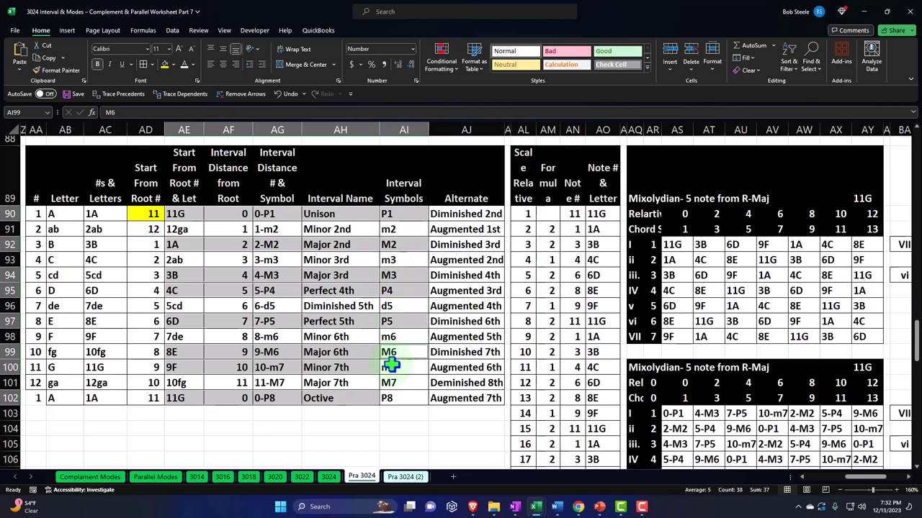
pyautogui.keyDown('ctrl'); pyautogui.click(389, 367); pyautogui.keyUp('ctrl')
pyautogui.keyDown('ctrl'); pyautogui.click(390, 398); pyautogui.keyUp('ctrl')
pyautogui.click(164, 64)
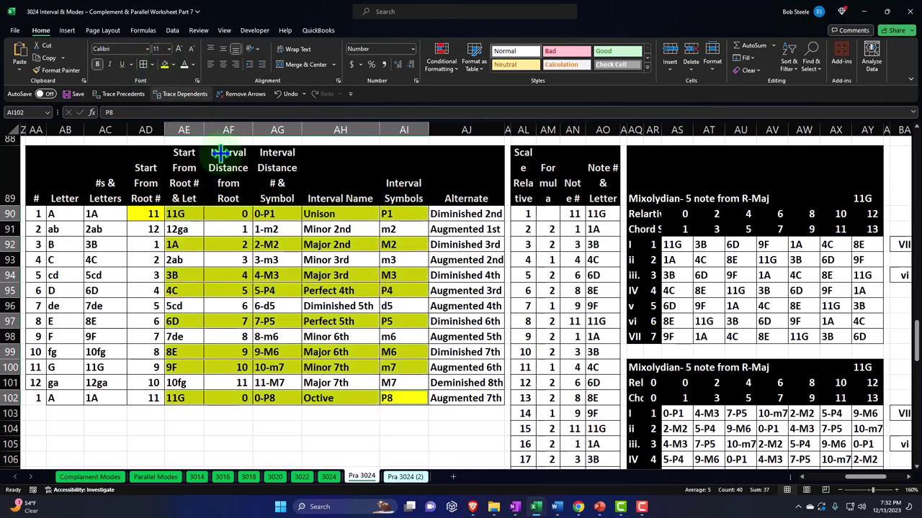
# Highlight the Minor/Aeolion table's Unison, Major 2nd, Minor 3rd, Perfect 4th, Perfect 5th, Minor 6th, Minor 7th and Octive rows in yellow across columns AE through AI.
pyautogui.scroll(-7, 345, 386)
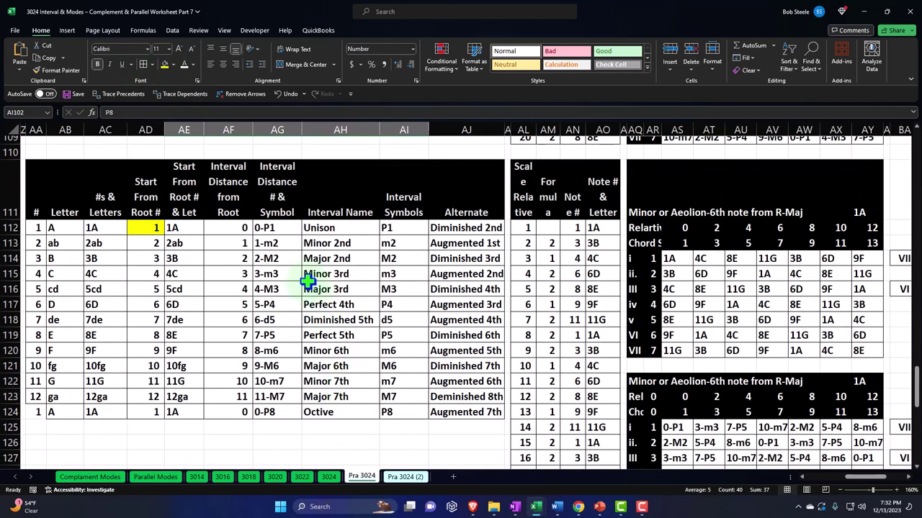
pyautogui.moveTo(176, 227); pyautogui.dragTo(398, 227)
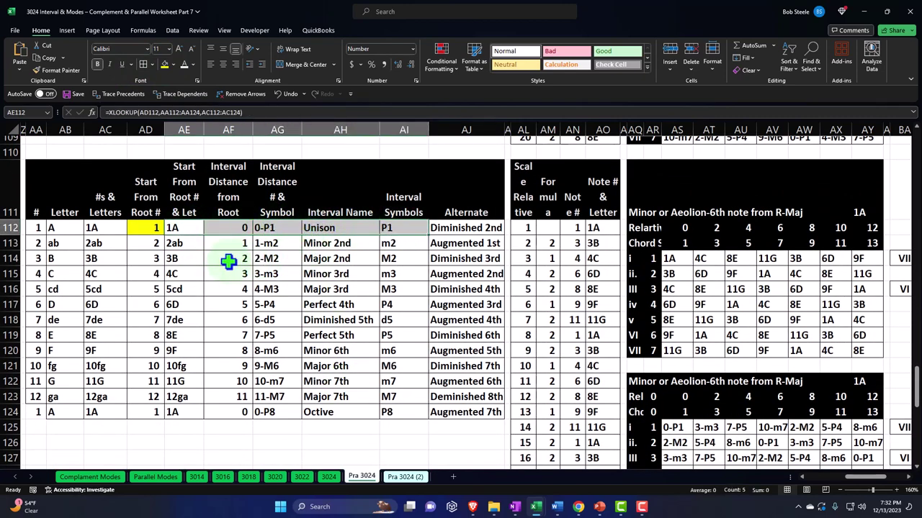
pyautogui.moveTo(176, 258); pyautogui.dragTo(412, 258)
pyautogui.moveTo(181, 273); pyautogui.dragTo(393, 273)
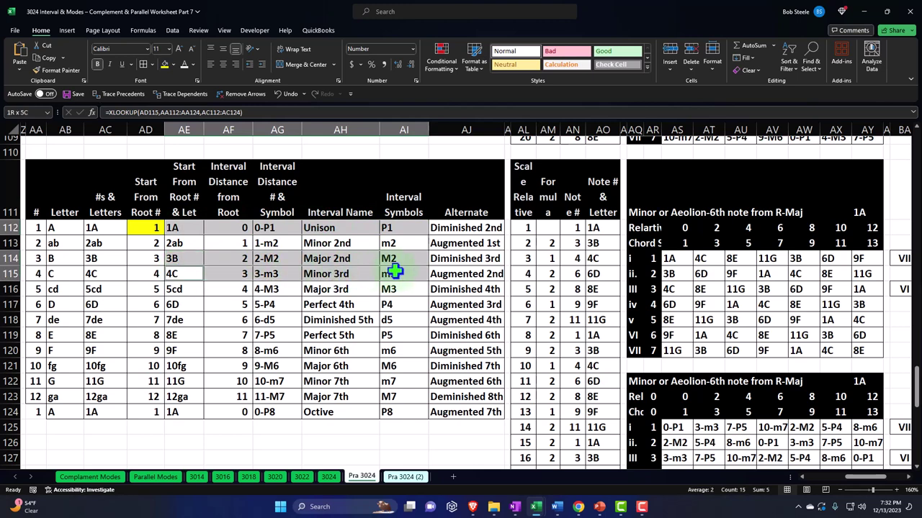
pyautogui.keyDown('ctrl'); pyautogui.click(184, 304); pyautogui.keyUp('ctrl')
pyautogui.moveTo(265, 307); pyautogui.dragTo(386, 308)
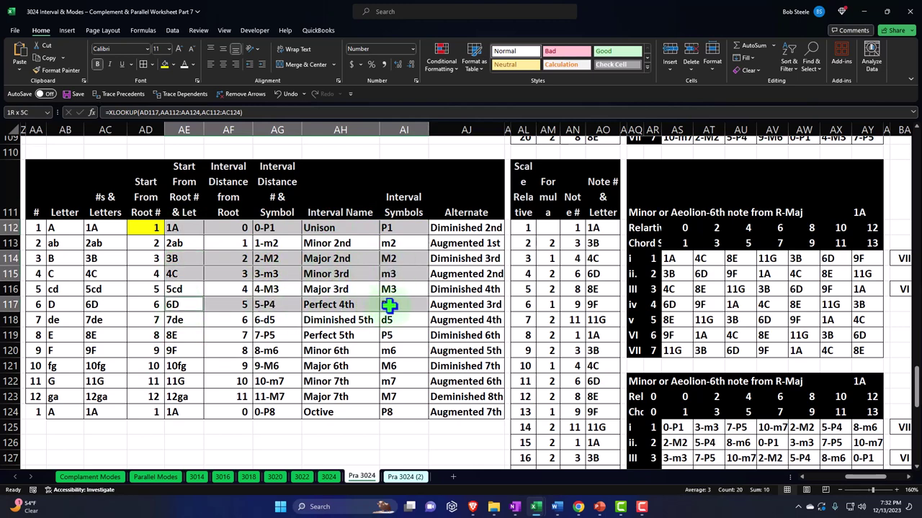
pyautogui.moveTo(181, 336); pyautogui.dragTo(385, 350)
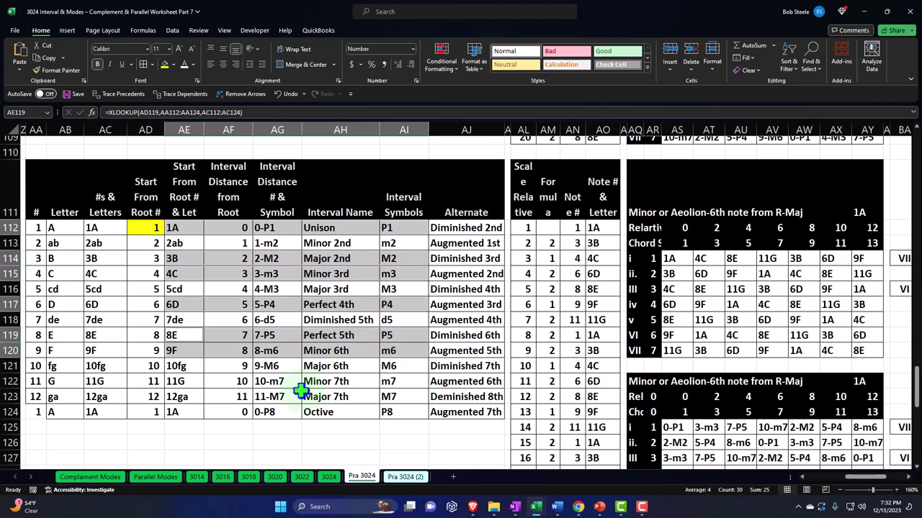
pyautogui.moveTo(204, 381); pyautogui.dragTo(395, 382)
pyautogui.moveTo(189, 412); pyautogui.dragTo(392, 418)
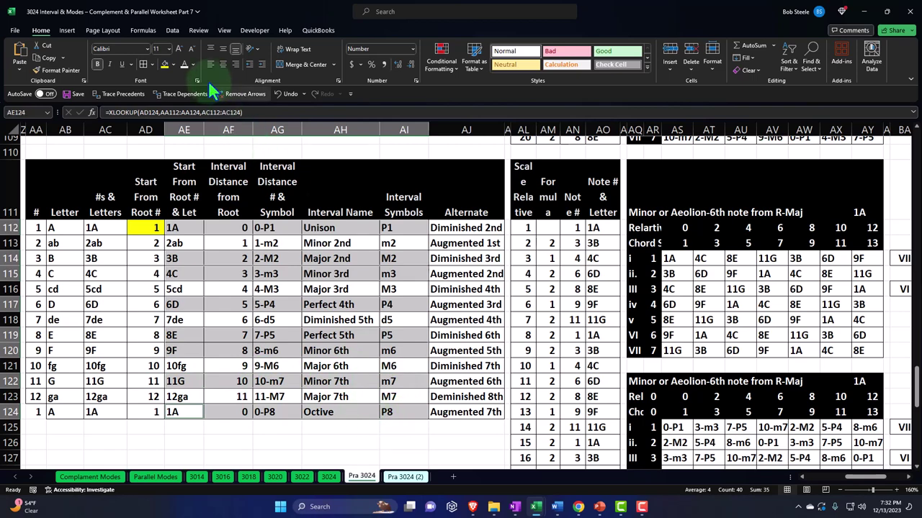
pyautogui.click(164, 63)
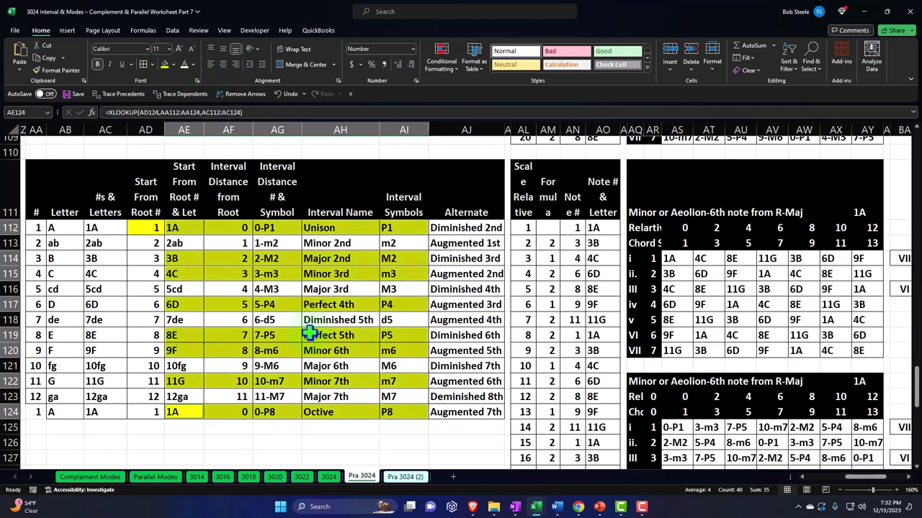
# Highlight the Locian table's Unison, Minor 2nd, Minor 3rd, Perfect 4th, Diminished 5th, Minor 6th, Minor 7th and Octive rows in yellow across columns AE through AI.
pyautogui.scroll(-7, 310, 333)
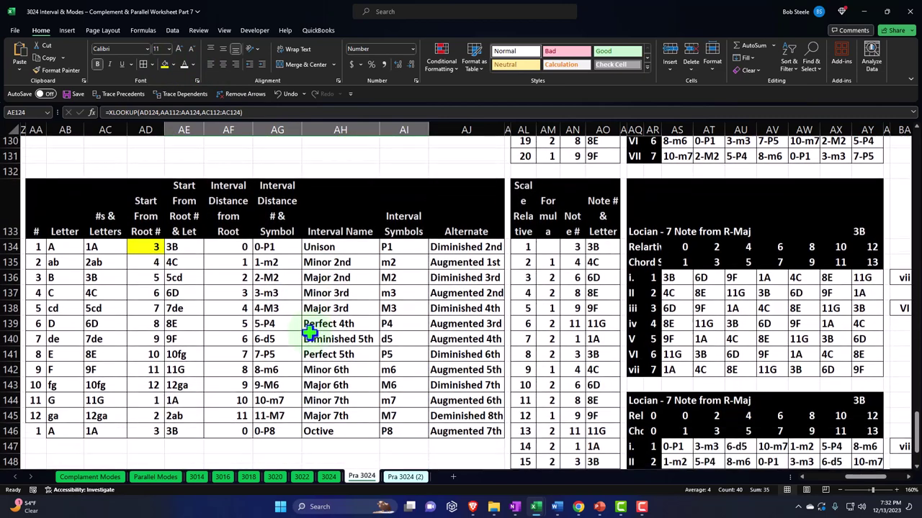
pyautogui.moveTo(188, 242); pyautogui.dragTo(389, 245)
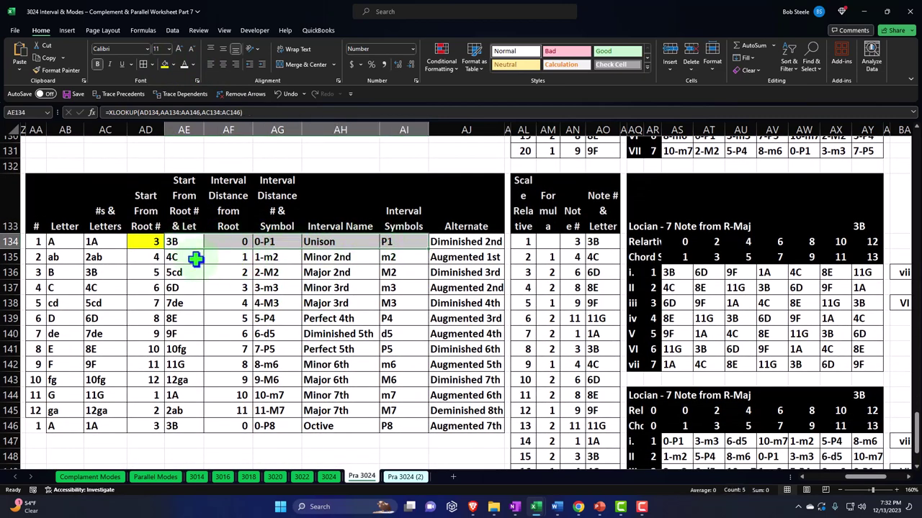
pyautogui.moveTo(189, 257); pyautogui.dragTo(395, 253)
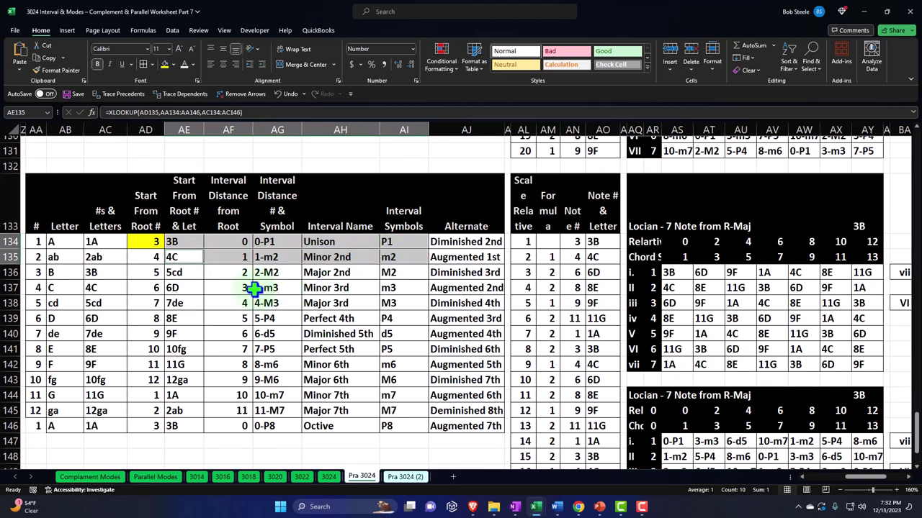
pyautogui.moveTo(189, 288); pyautogui.dragTo(391, 288)
pyautogui.keyDown('ctrl'); pyautogui.click(199, 319); pyautogui.keyUp('ctrl')
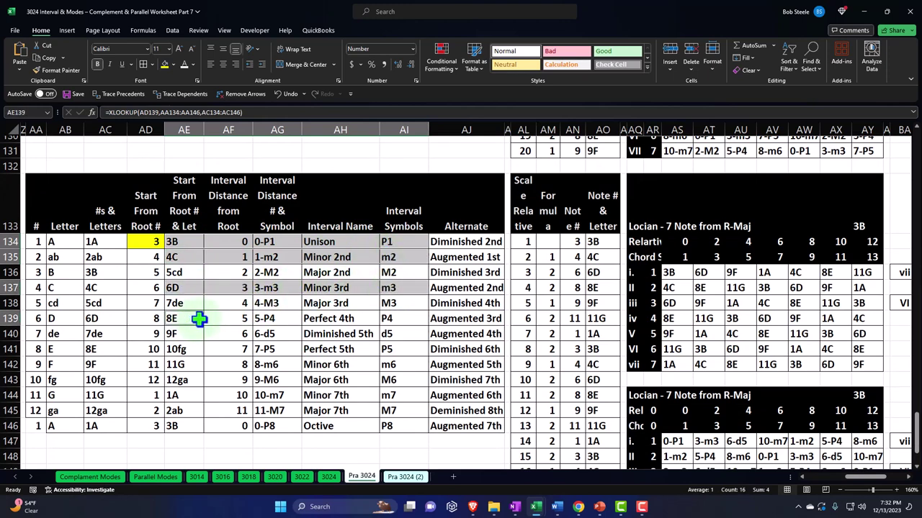
pyautogui.moveTo(199, 319); pyautogui.dragTo(397, 330)
pyautogui.moveTo(196, 364); pyautogui.dragTo(393, 362)
pyautogui.moveTo(189, 391); pyautogui.dragTo(392, 392)
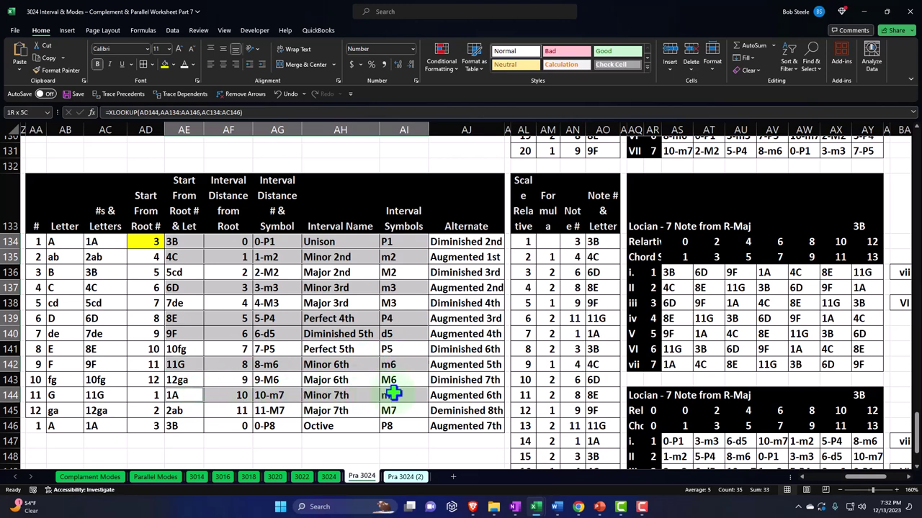
pyautogui.moveTo(190, 425); pyautogui.dragTo(389, 426)
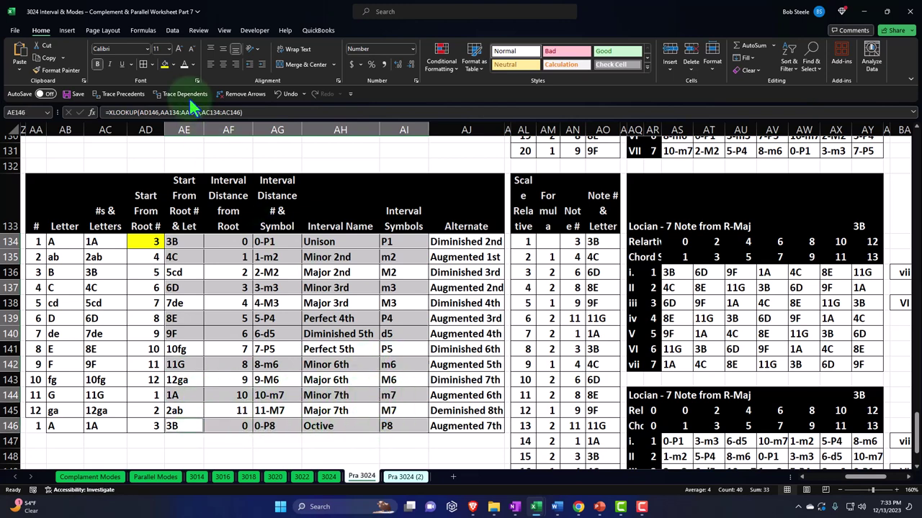
pyautogui.click(165, 64)
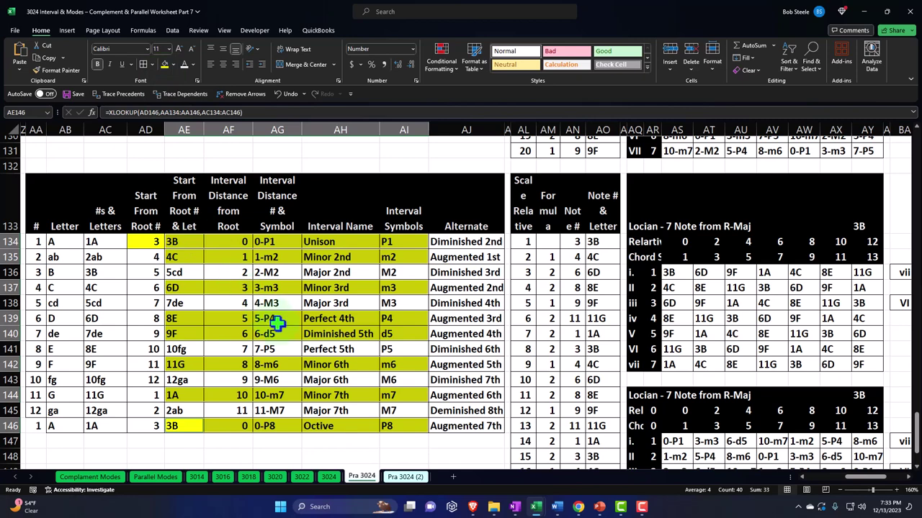
# On Pra 3024 (2), highlight Major/Ionian's Unison, Major 2nd, Major 3rd, Perfect 4th, Perfect 5th, Major 6th, Major 7th and Octive rows yellow across AE:AI.
pyautogui.click(406, 476)
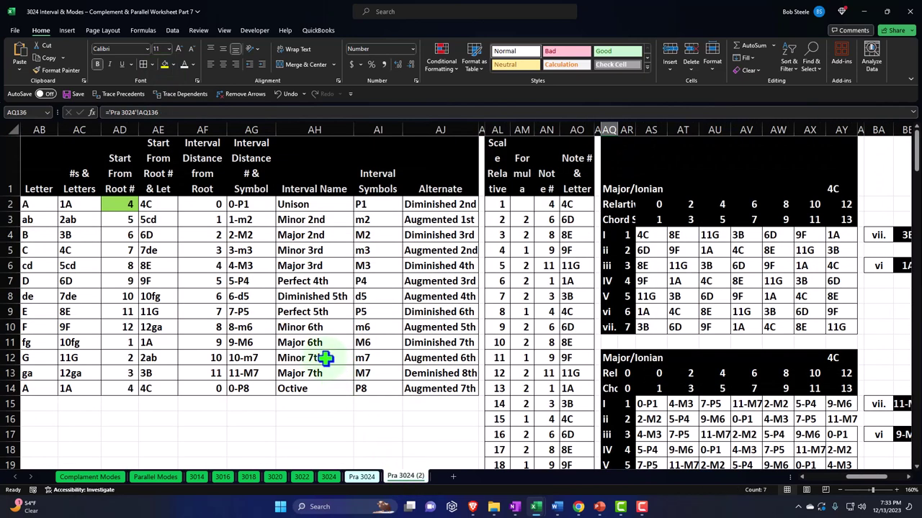
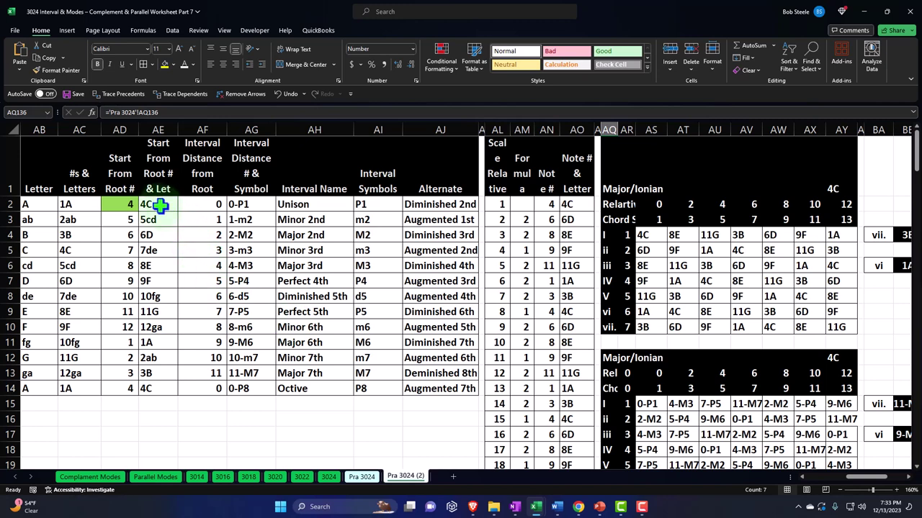
pyautogui.moveTo(160, 206); pyautogui.dragTo(369, 209)
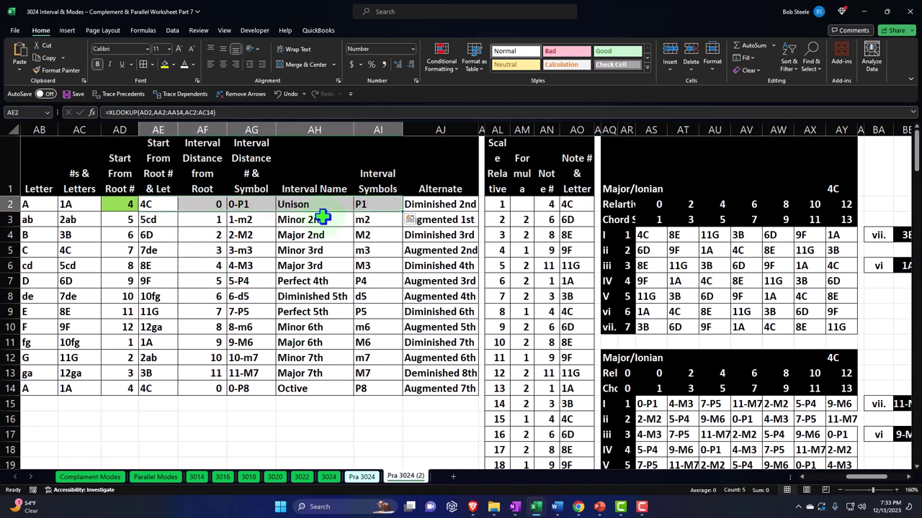
pyautogui.moveTo(154, 234); pyautogui.dragTo(370, 234)
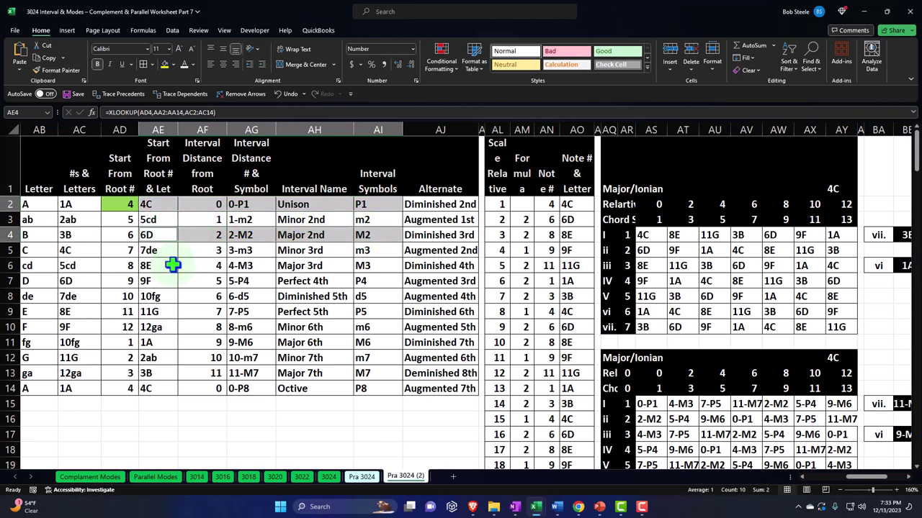
pyautogui.moveTo(173, 265); pyautogui.dragTo(370, 264)
pyautogui.moveTo(148, 280); pyautogui.dragTo(360, 281)
pyautogui.moveTo(167, 311); pyautogui.dragTo(360, 321)
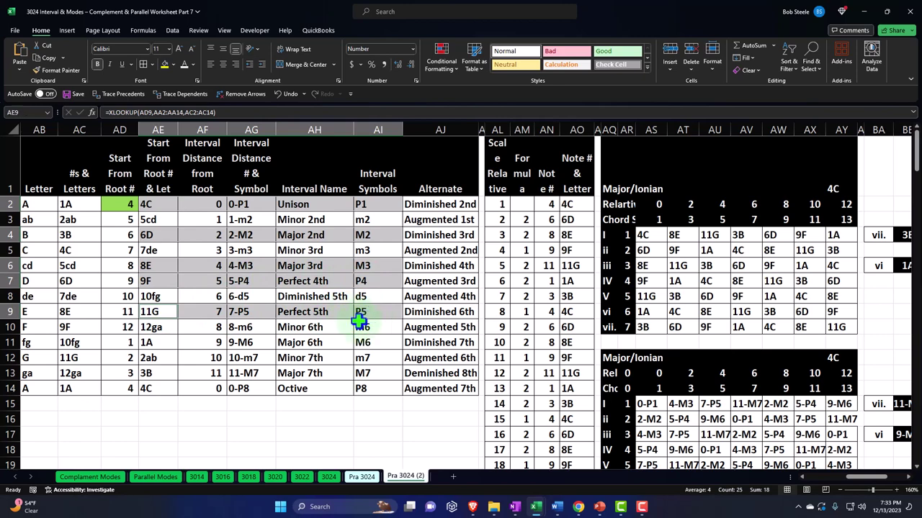
pyautogui.moveTo(159, 343); pyautogui.dragTo(374, 343)
pyautogui.moveTo(169, 373); pyautogui.dragTo(365, 385)
pyautogui.click(165, 64)
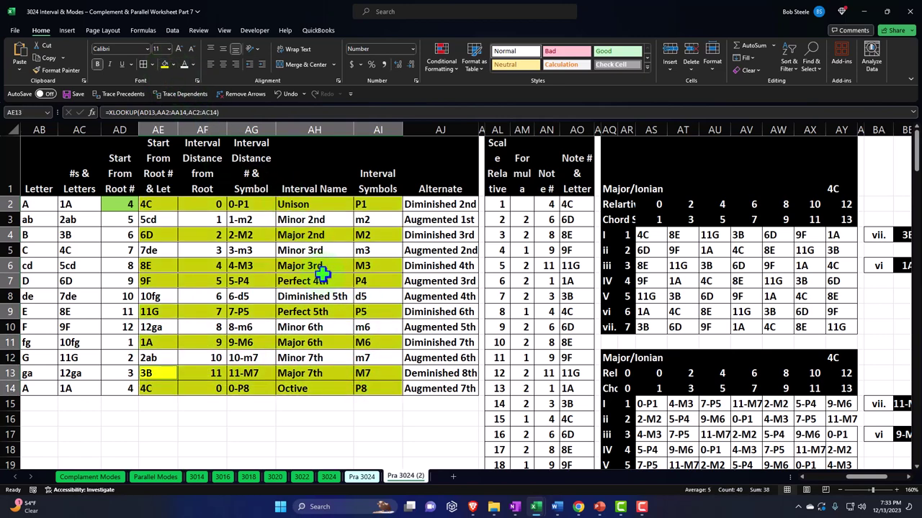
# Highlight the Dorian table's Unison, Major 2nd, Minor 3rd, Perfect 4th, Perfect 5th, Major 6th, Minor 7th and Octive rows in yellow across columns AE through AI.
pyautogui.scroll(-7, 322, 274)
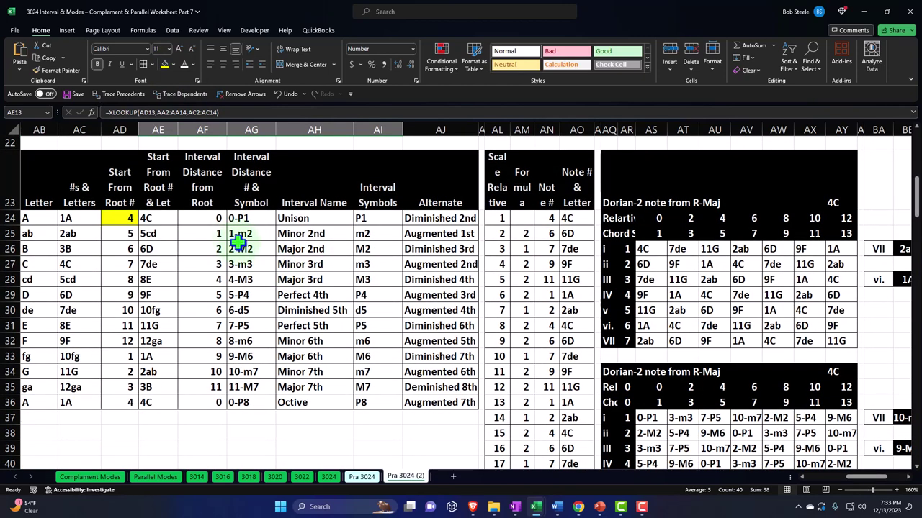
pyautogui.moveTo(144, 218); pyautogui.dragTo(374, 218)
pyautogui.moveTo(166, 249); pyautogui.dragTo(370, 250)
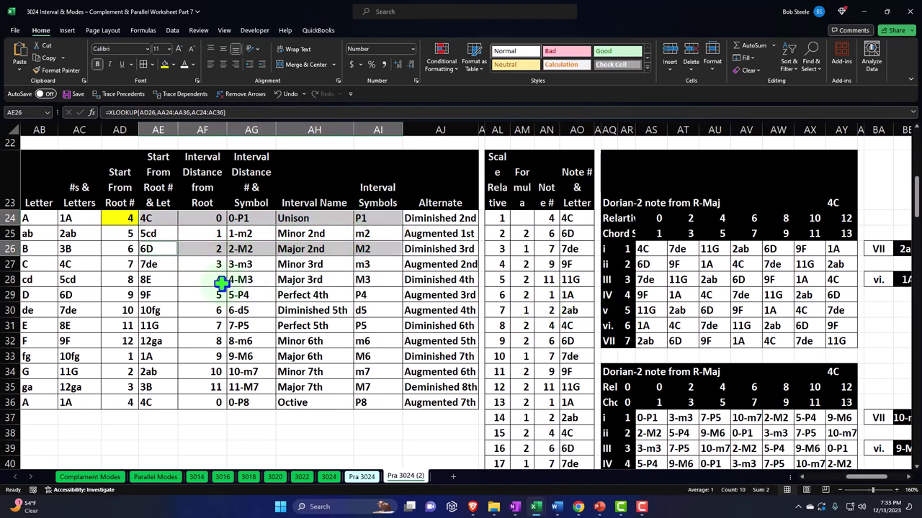
pyautogui.moveTo(157, 264); pyautogui.dragTo(370, 264)
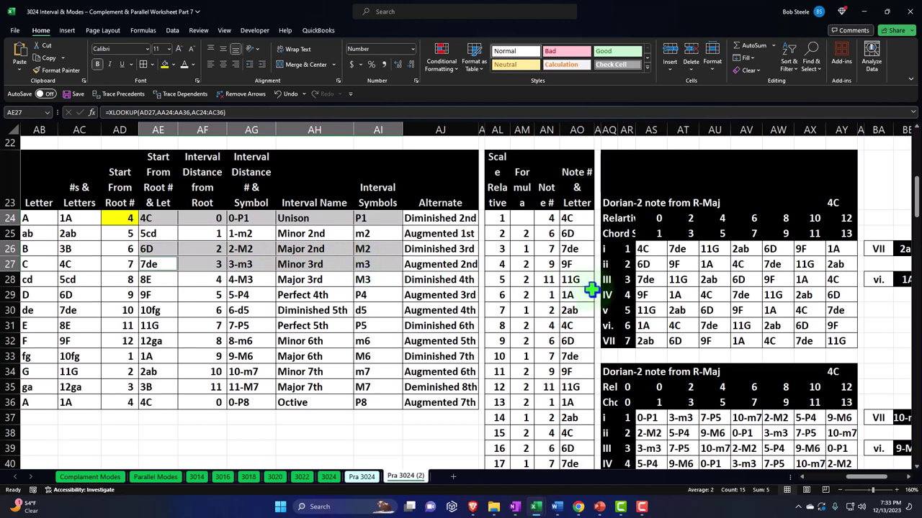
pyautogui.moveTo(161, 295); pyautogui.dragTo(284, 295)
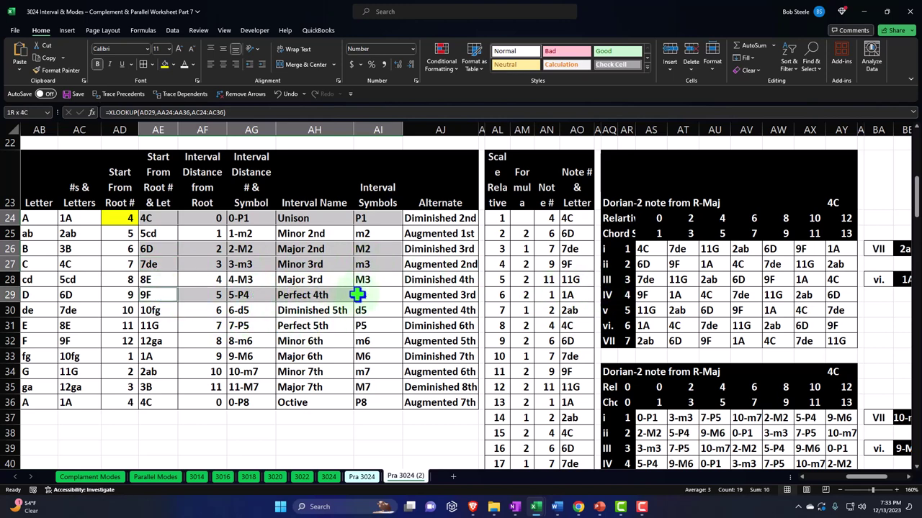
pyautogui.moveTo(360, 294); pyautogui.dragTo(360, 294)
pyautogui.moveTo(160, 326); pyautogui.dragTo(375, 325)
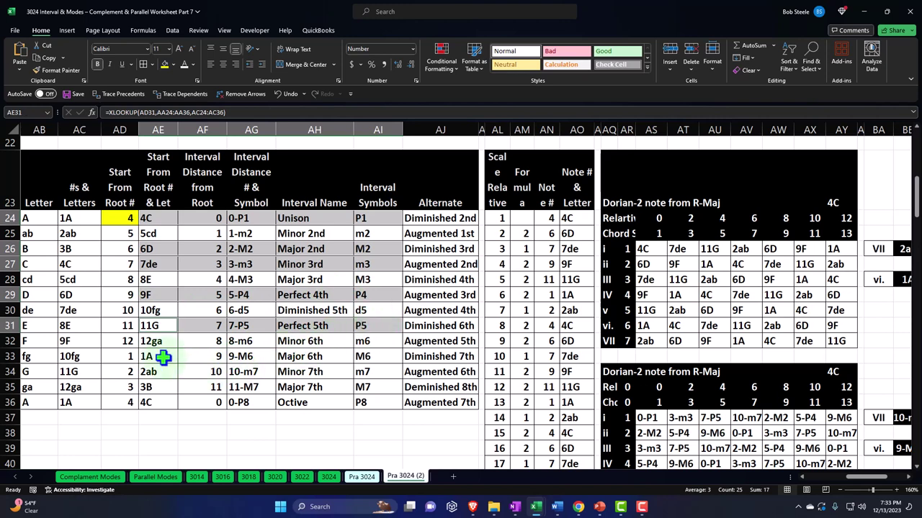
pyautogui.moveTo(160, 356); pyautogui.dragTo(358, 357)
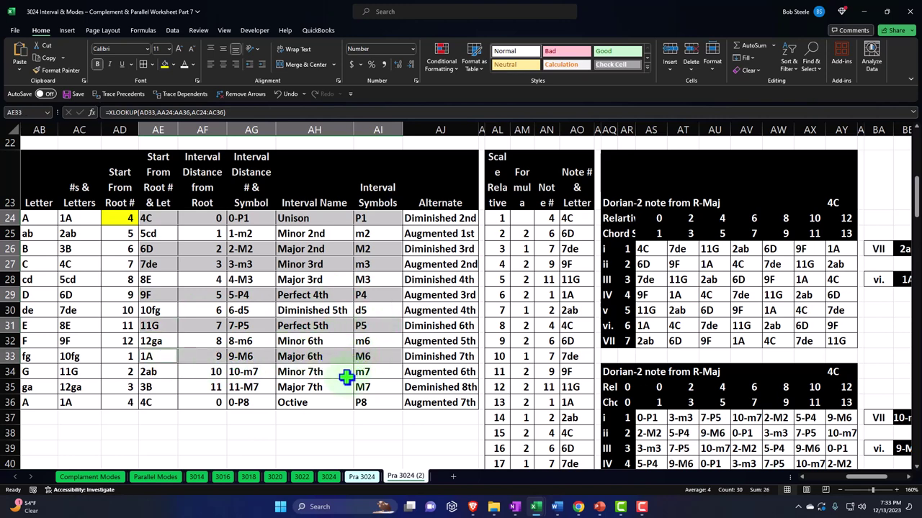
pyautogui.moveTo(158, 372); pyautogui.dragTo(370, 372)
pyautogui.moveTo(162, 404); pyautogui.dragTo(364, 405)
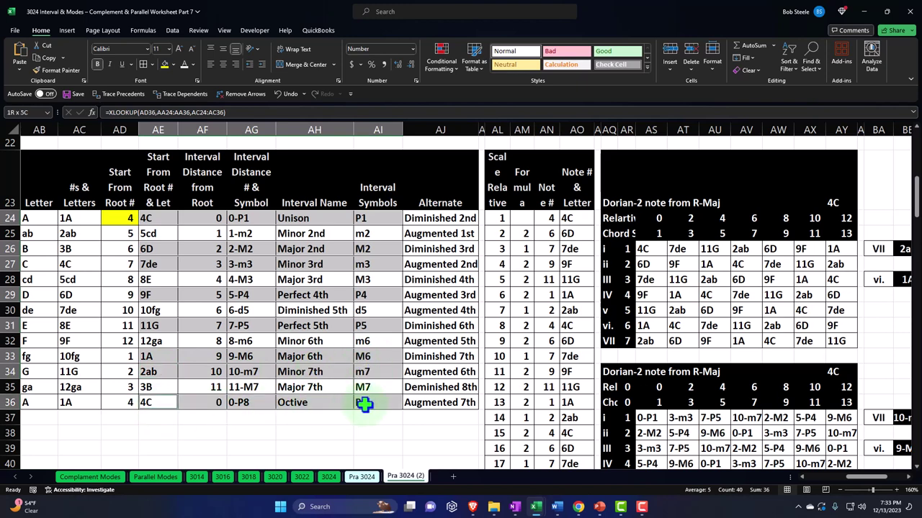
pyautogui.click(165, 64)
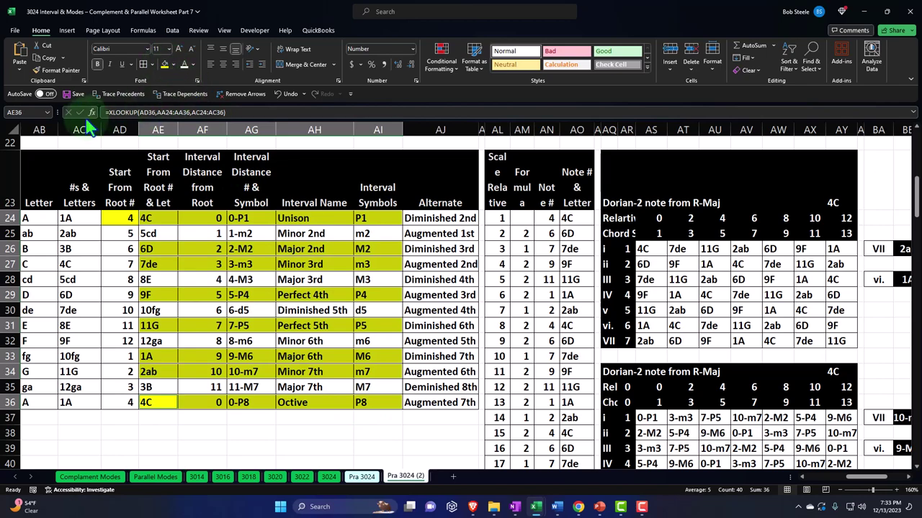
# Highlight the Unison and Minor 2nd rows of the Phrygian interval table in yellow across columns AE through AI.
pyautogui.scroll(-6, 154, 257)
pyautogui.scroll(-1, 135, 223)
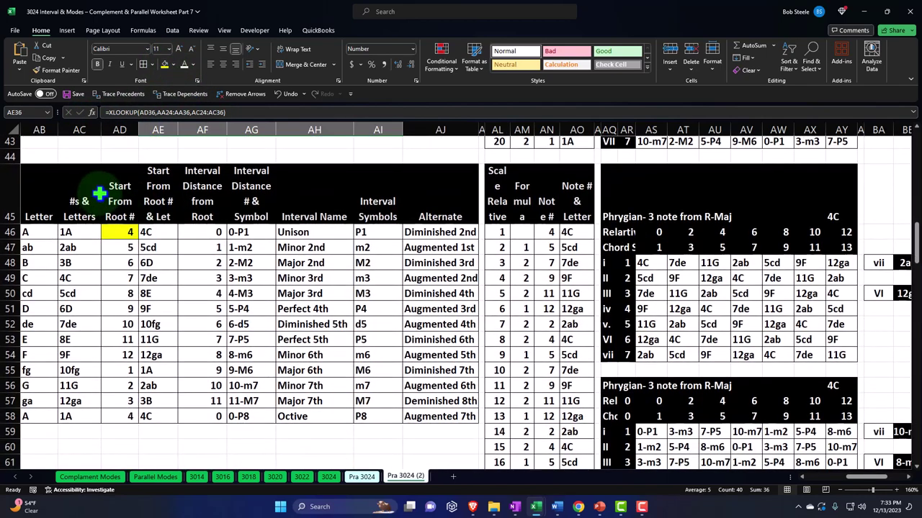
pyautogui.click(151, 231)
pyautogui.moveTo(151, 231); pyautogui.dragTo(372, 231)
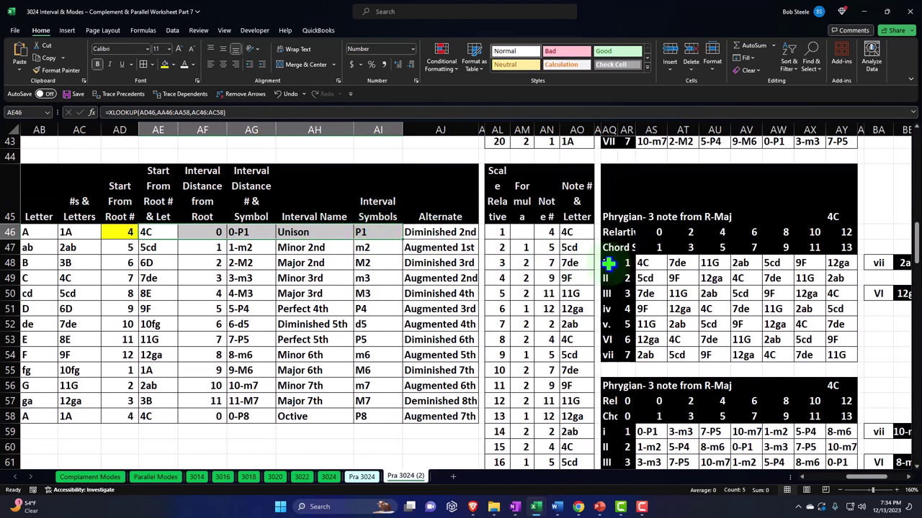
pyautogui.moveTo(151, 247); pyautogui.dragTo(363, 247)
pyautogui.click(166, 65)
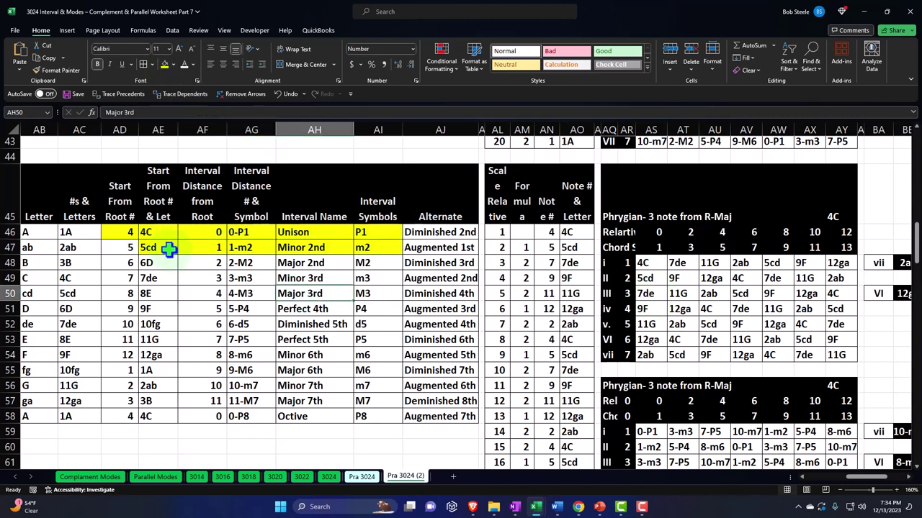
# Highlight the Phrygian table's Minor 3rd, Perfect 4th, Perfect 5th, Minor 6th, Minor 7th and Octive rows in yellow across columns AE through AI.
pyautogui.moveTo(166, 247); pyautogui.dragTo(380, 250)
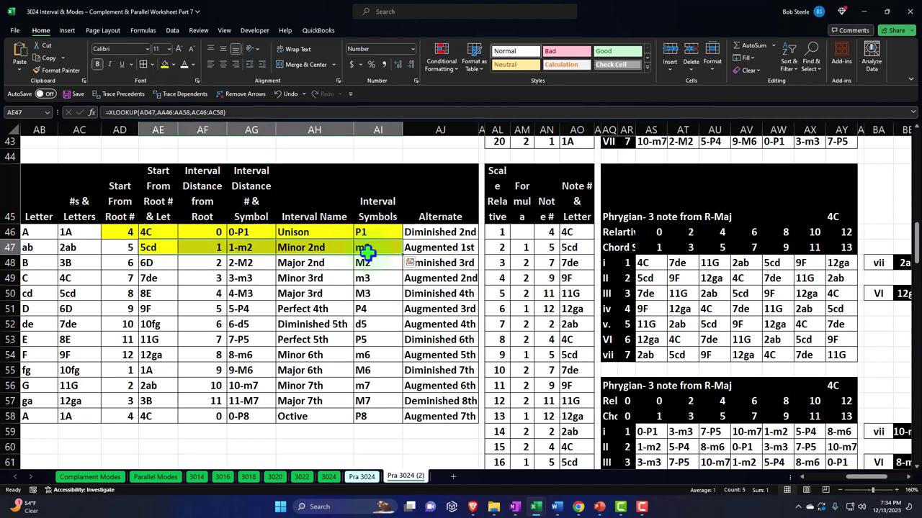
pyautogui.moveTo(160, 279); pyautogui.dragTo(382, 282)
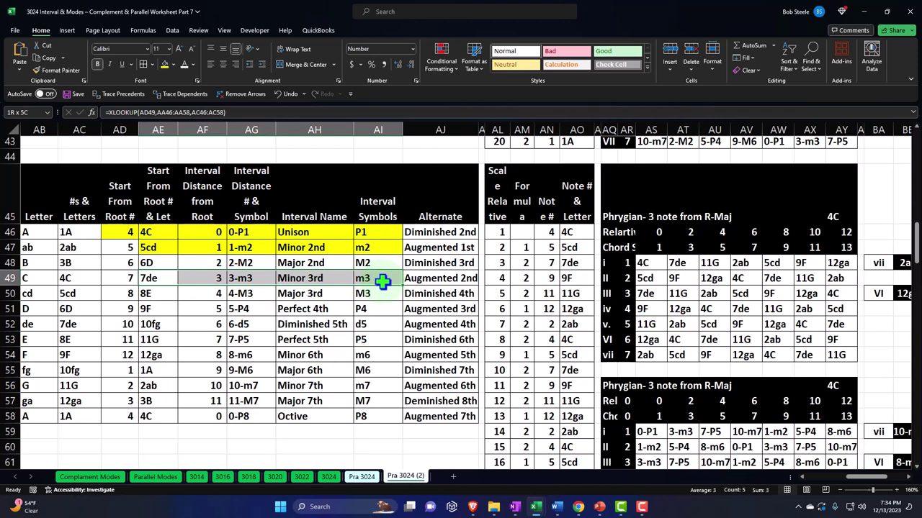
pyautogui.moveTo(161, 309); pyautogui.dragTo(367, 310)
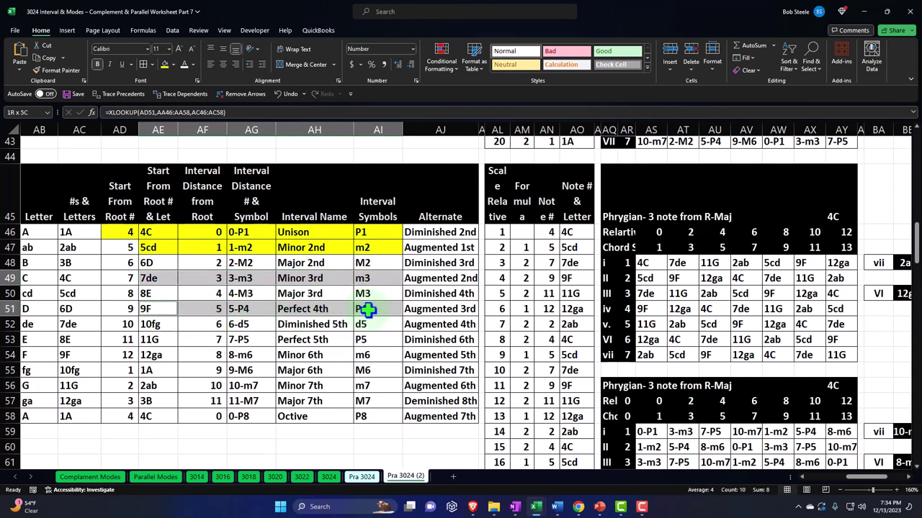
pyautogui.moveTo(164, 339); pyautogui.dragTo(375, 347)
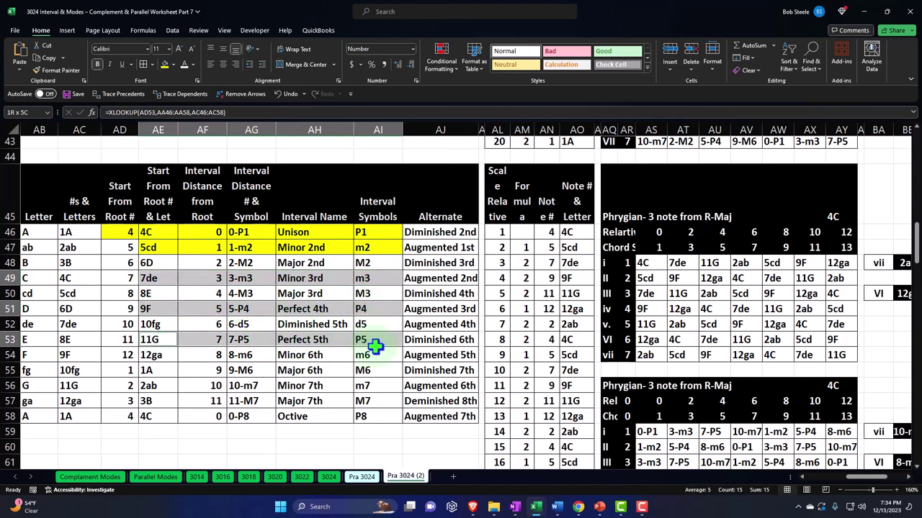
pyautogui.moveTo(154, 353); pyautogui.dragTo(371, 358)
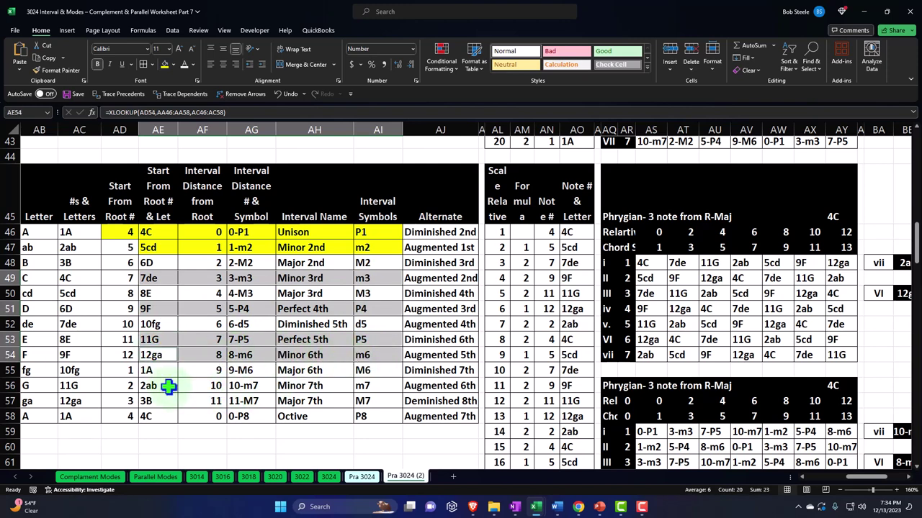
pyautogui.moveTo(173, 384); pyautogui.dragTo(377, 384)
pyautogui.moveTo(164, 416); pyautogui.dragTo(356, 418)
pyautogui.click(163, 64)
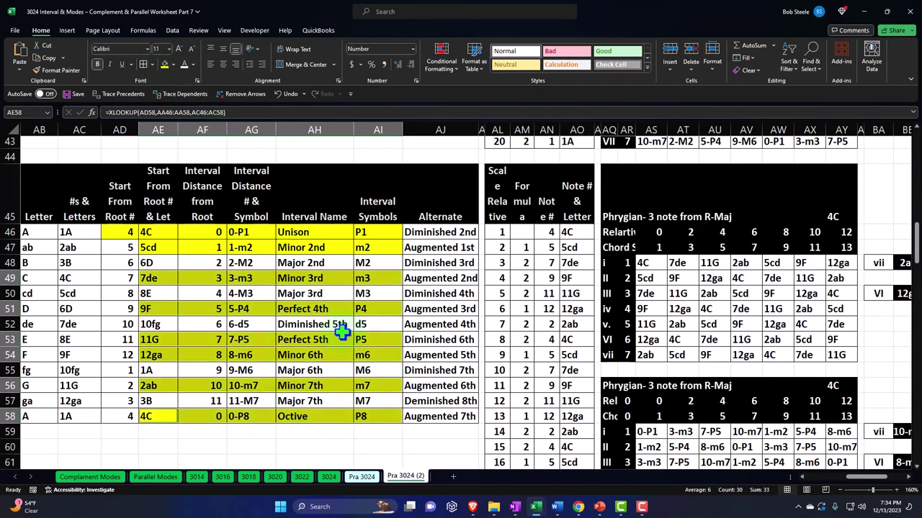
# Highlight the Lydian table's Unison, Major 2nd, Major 3rd, Diminished 5th, Perfect 5th, Major 6th, Major 7th and Octive rows in yellow across columns AE through AI.
pyautogui.scroll(-7, 342, 330)
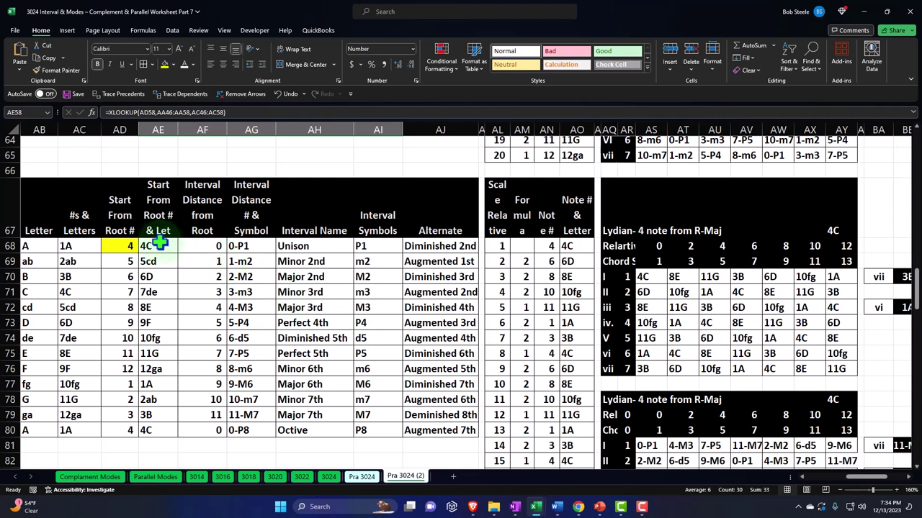
pyautogui.moveTo(161, 245); pyautogui.dragTo(367, 249)
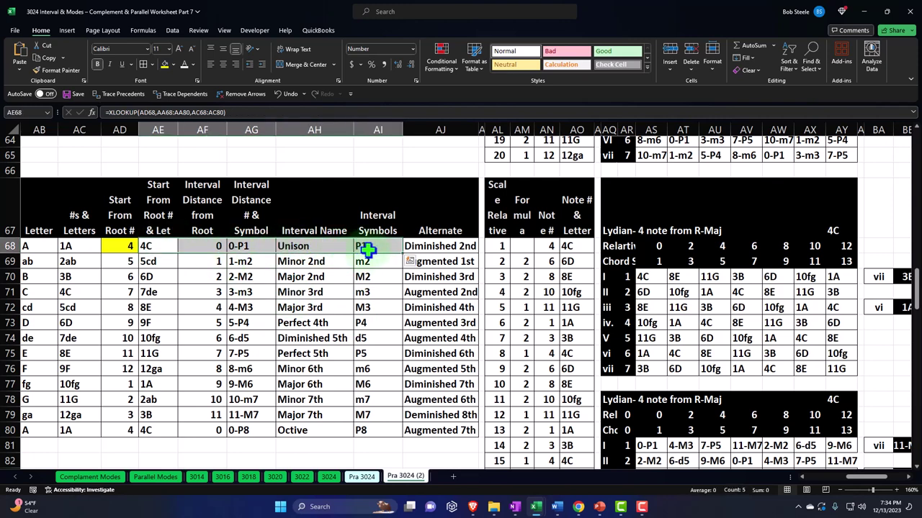
pyautogui.moveTo(162, 277); pyautogui.dragTo(366, 280)
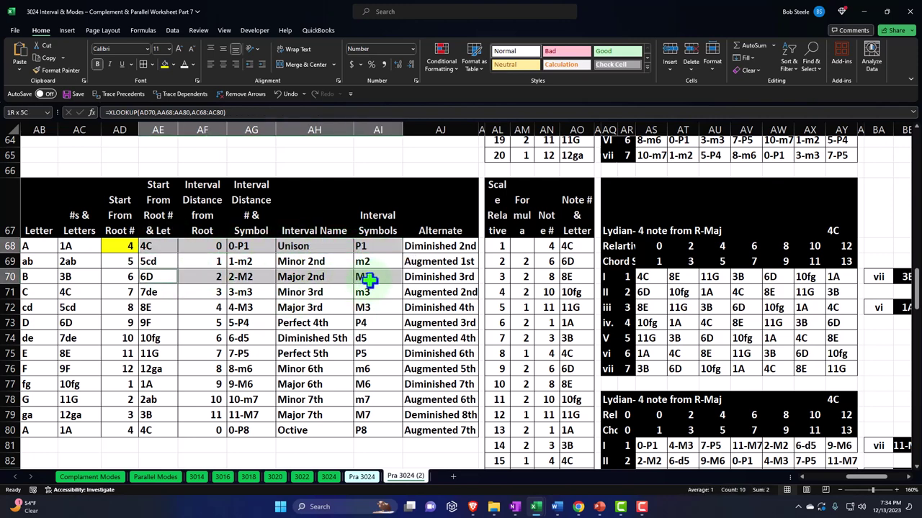
pyautogui.moveTo(162, 308); pyautogui.dragTo(370, 308)
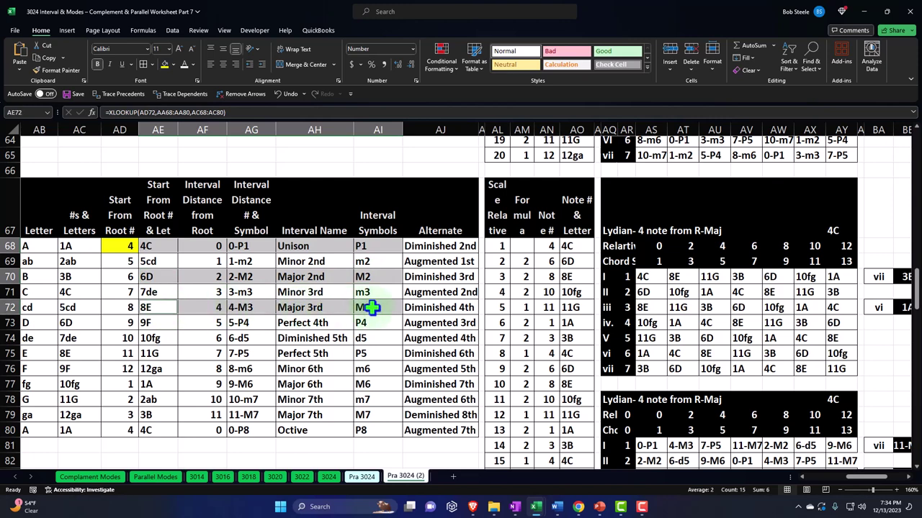
pyautogui.moveTo(160, 339); pyautogui.dragTo(370, 338)
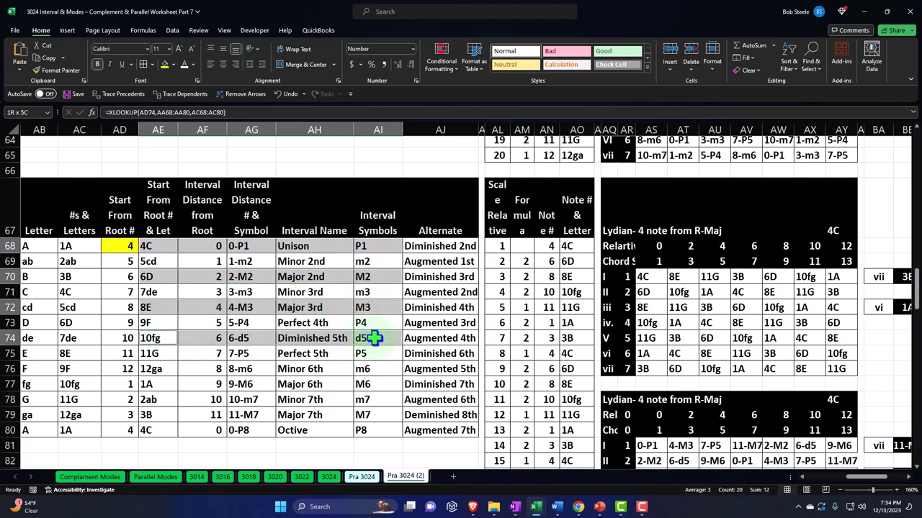
pyautogui.moveTo(160, 352); pyautogui.dragTo(373, 353)
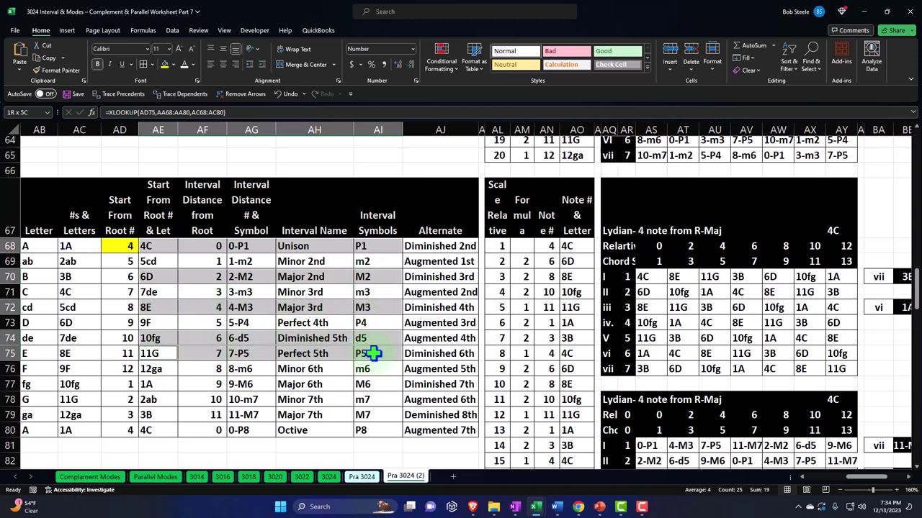
pyautogui.moveTo(154, 385); pyautogui.dragTo(360, 381)
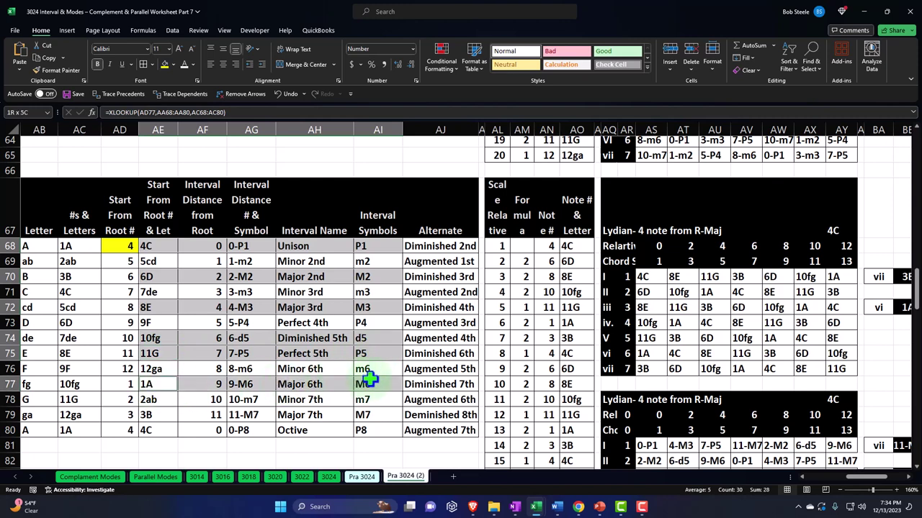
pyautogui.moveTo(180, 416); pyautogui.dragTo(373, 425)
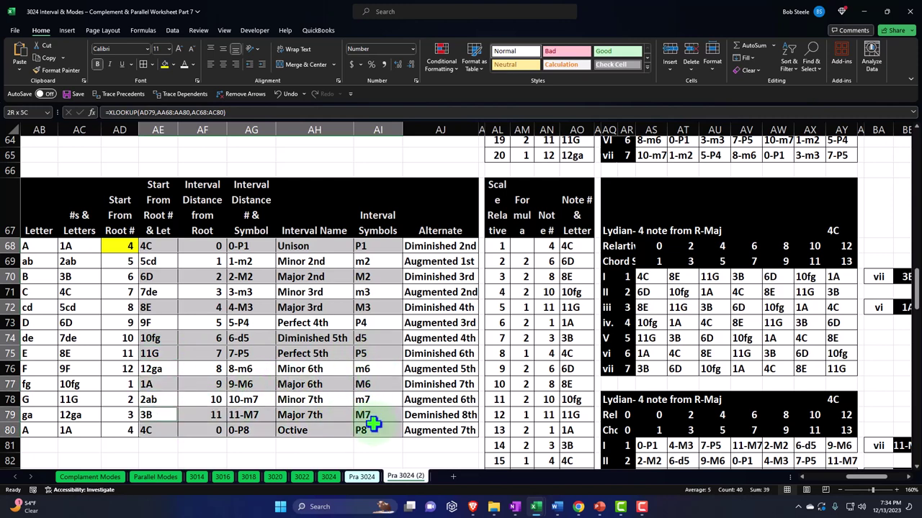
pyautogui.click(164, 64)
# Highlight the Mixolydian table's Unison, Major 2nd, Major 3rd, Perfect 4th, Perfect 5th, Major 6th, Minor 7th and Octive rows in yellow across columns AE through AI.
pyautogui.scroll(-3, 347, 389)
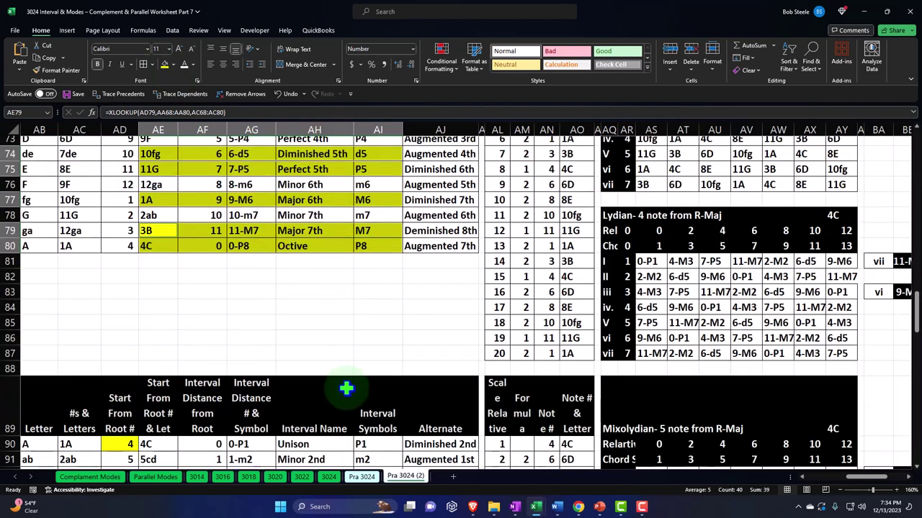
pyautogui.scroll(-5, 346, 389)
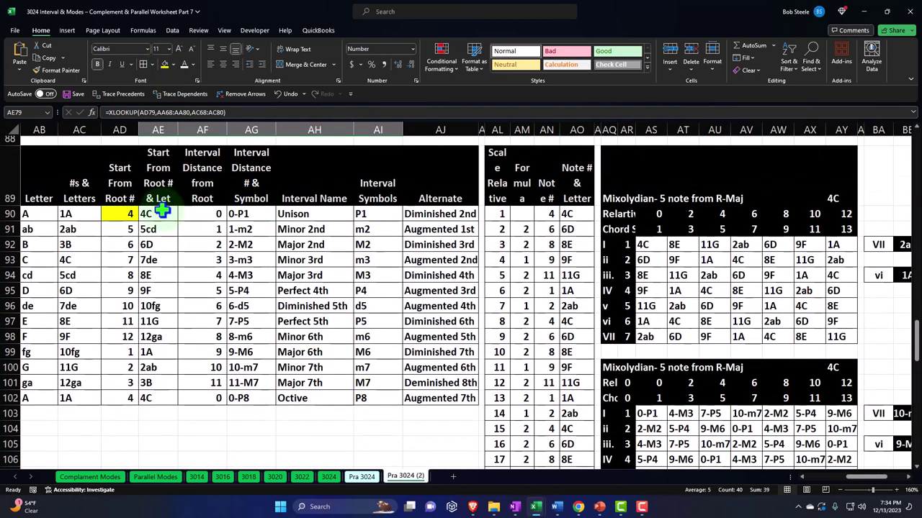
pyautogui.moveTo(163, 209); pyautogui.dragTo(371, 214)
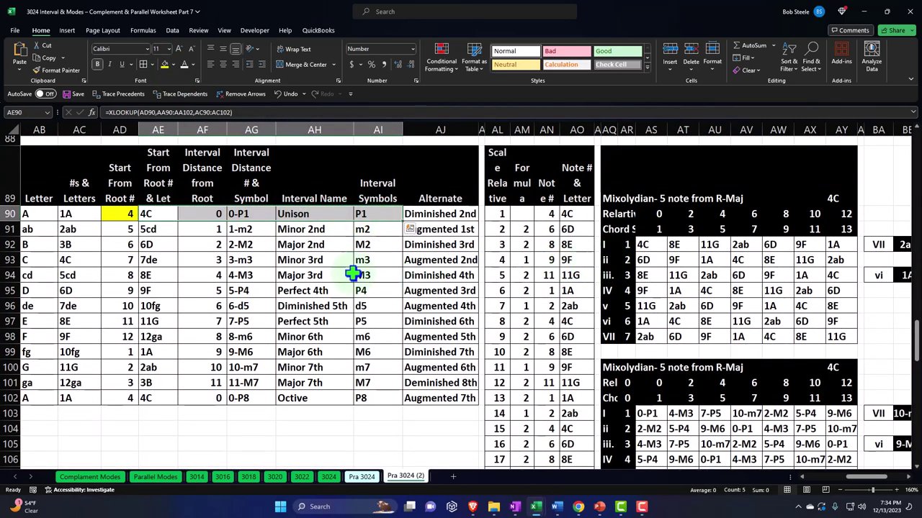
pyautogui.moveTo(160, 245); pyautogui.dragTo(366, 243)
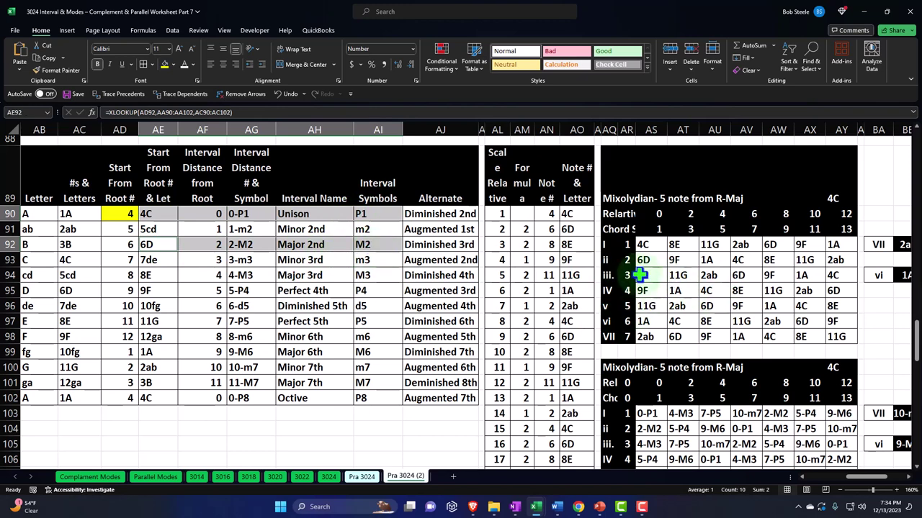
pyautogui.moveTo(160, 275); pyautogui.dragTo(375, 279)
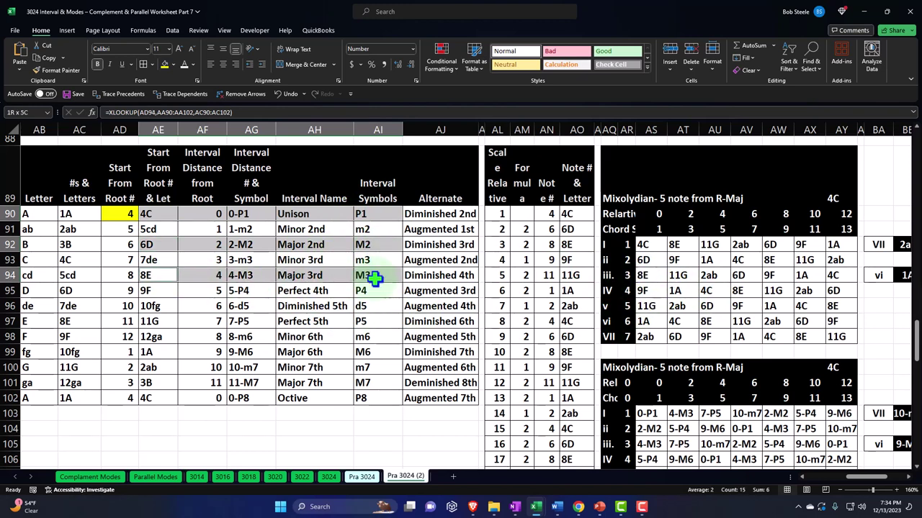
pyautogui.moveTo(154, 290); pyautogui.dragTo(371, 288)
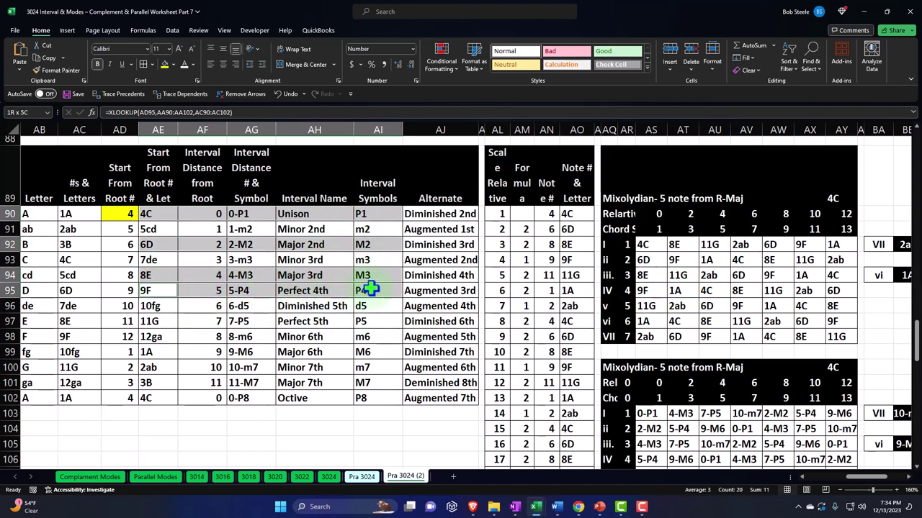
pyautogui.moveTo(158, 321); pyautogui.dragTo(363, 317)
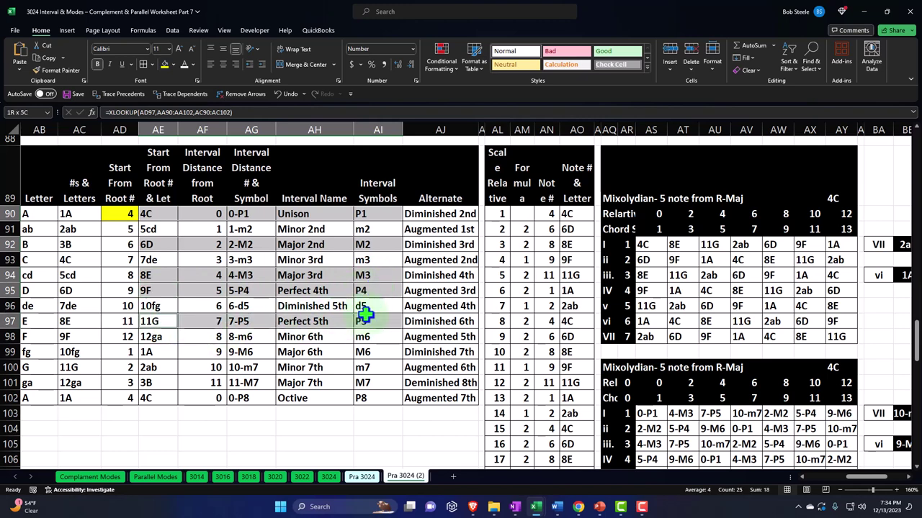
pyautogui.moveTo(157, 352); pyautogui.dragTo(385, 352)
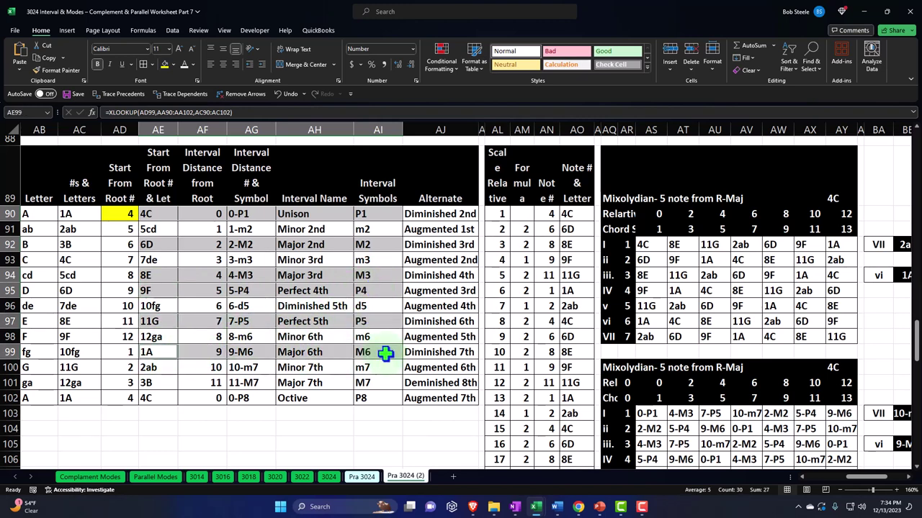
pyautogui.moveTo(158, 368); pyautogui.dragTo(365, 366)
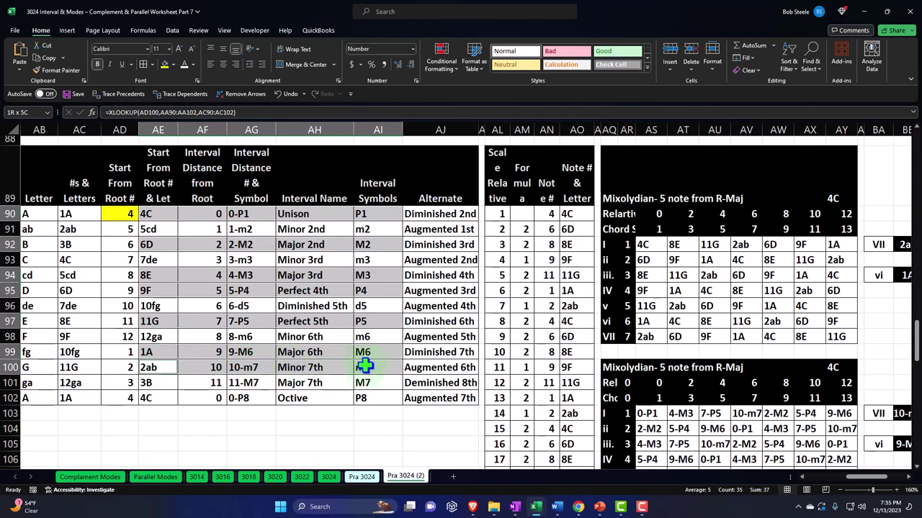
pyautogui.moveTo(171, 397); pyautogui.dragTo(377, 397)
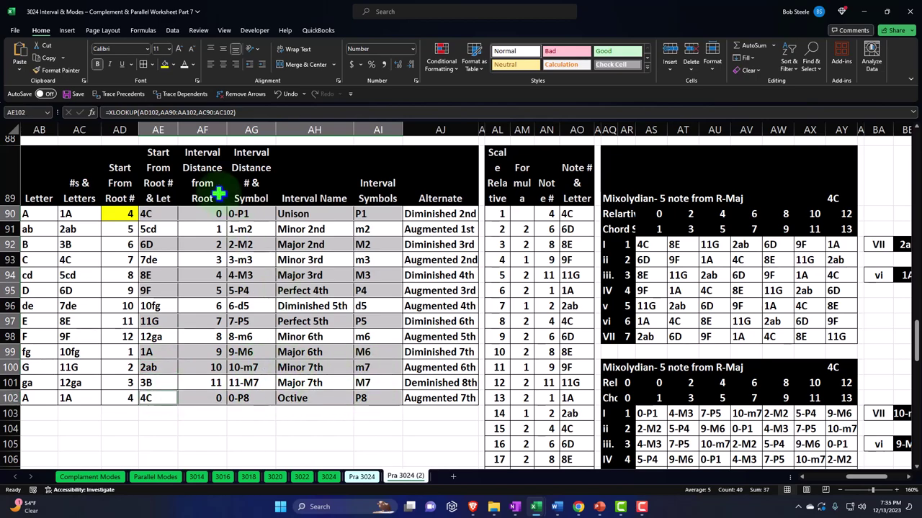
pyautogui.click(165, 65)
# Highlight the Minor or Aeolion table's Unison, Major 2nd, Minor 3rd, Perfect 4th, Perfect 5th, Minor 6th, Minor 7th and Octive rows in yellow across AE:AI.
pyautogui.scroll(-7, 325, 319)
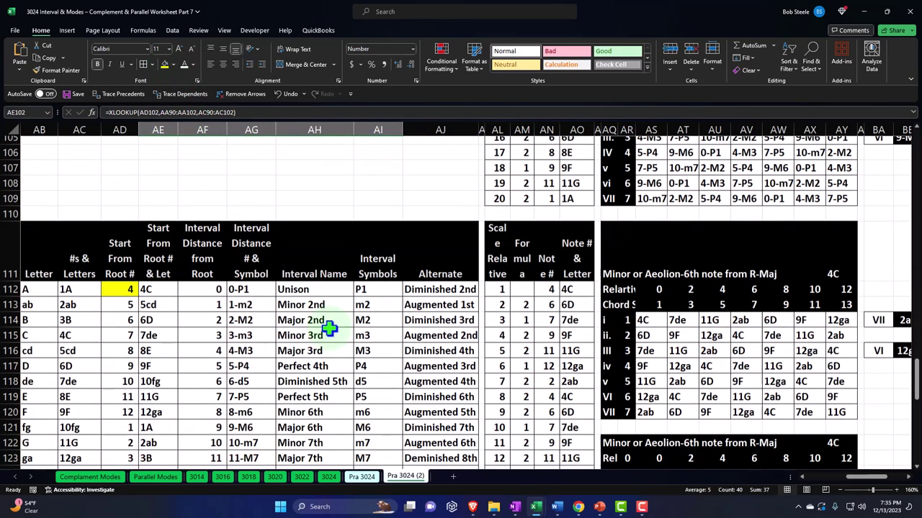
pyautogui.scroll(-2, 329, 328)
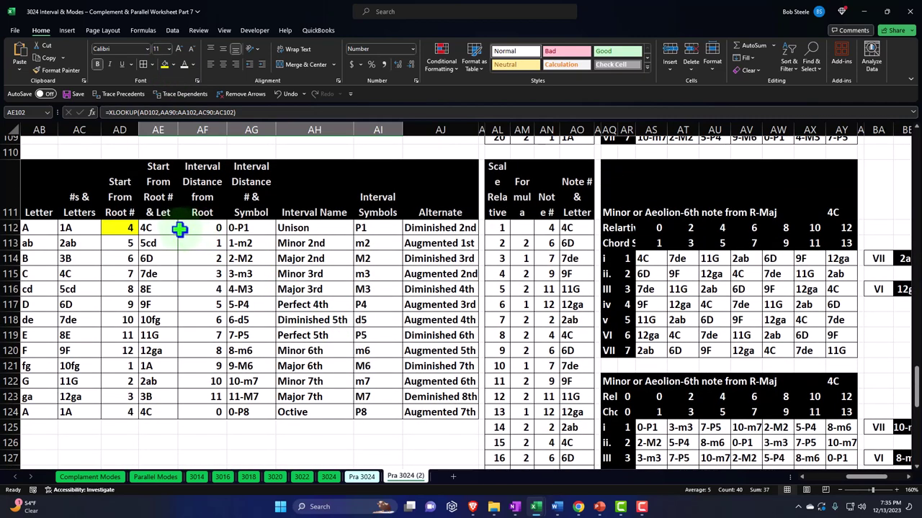
pyautogui.moveTo(164, 229); pyautogui.dragTo(363, 228)
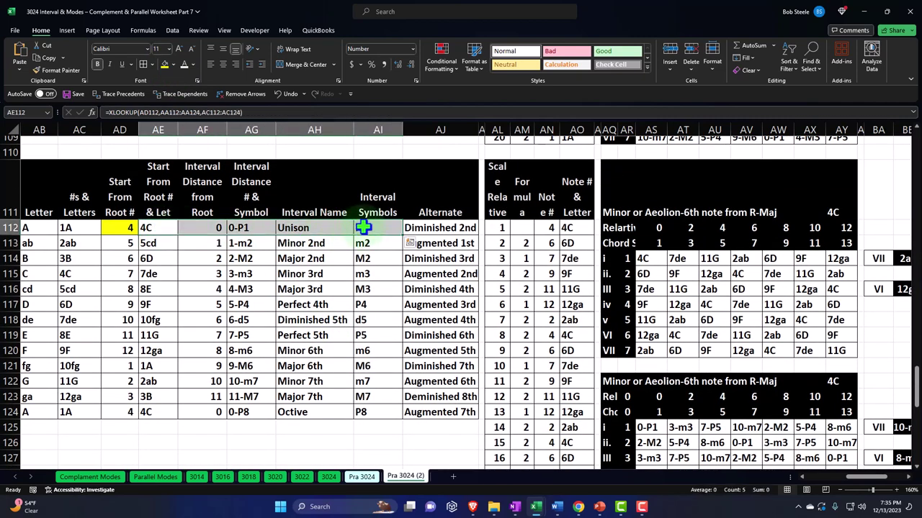
pyautogui.keyDown('ctrl'); pyautogui.moveTo(159, 261); pyautogui.dragTo(378, 260); pyautogui.keyUp('ctrl')
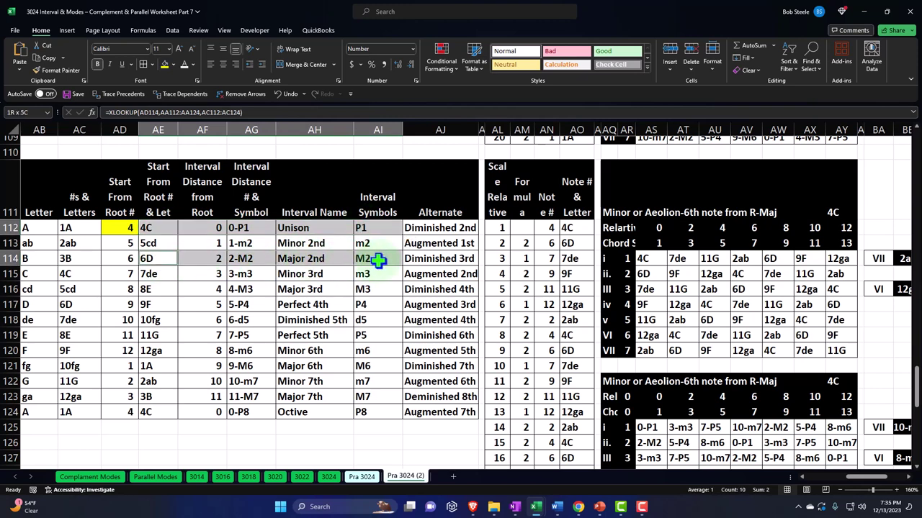
pyautogui.keyDown('ctrl'); pyautogui.moveTo(162, 274); pyautogui.dragTo(375, 274); pyautogui.keyUp('ctrl')
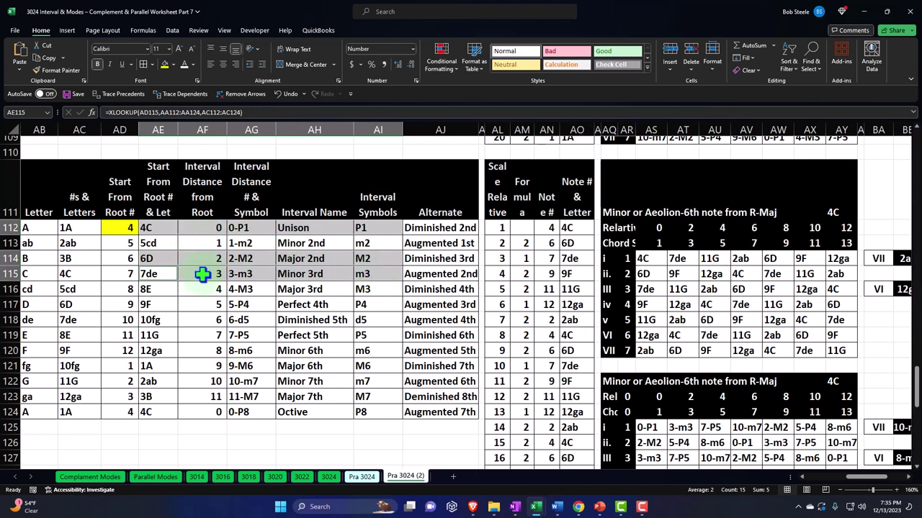
pyautogui.keyDown('ctrl'); pyautogui.moveTo(162, 304); pyautogui.dragTo(385, 308); pyautogui.keyUp('ctrl')
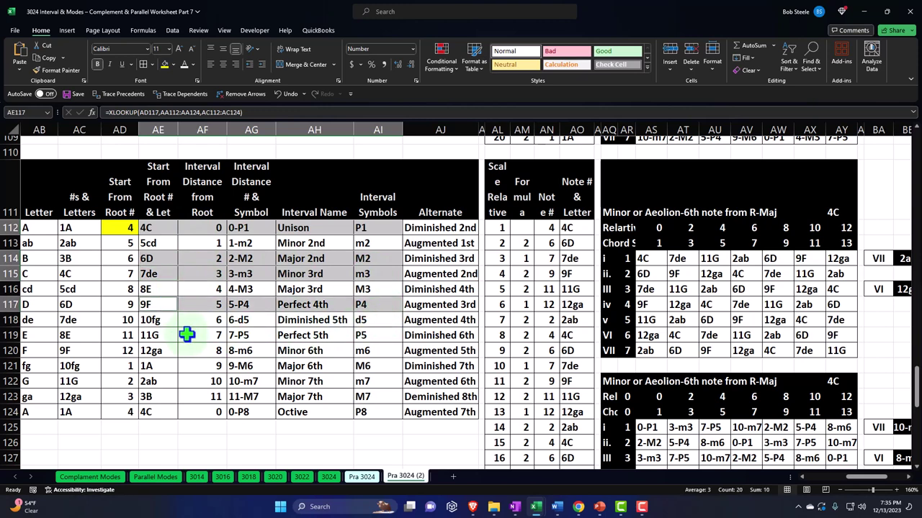
pyautogui.keyDown('ctrl'); pyautogui.moveTo(157, 336); pyautogui.dragTo(382, 333); pyautogui.keyUp('ctrl')
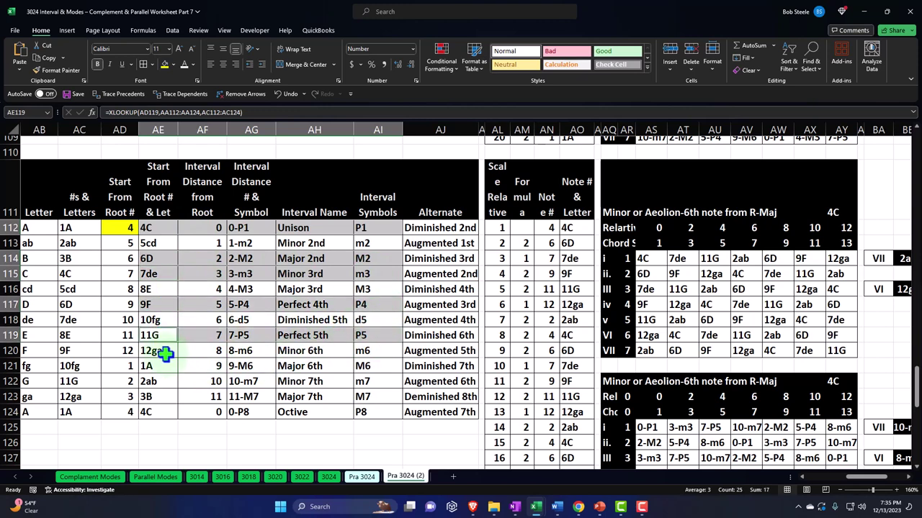
pyautogui.keyDown('ctrl'); pyautogui.moveTo(160, 350); pyautogui.dragTo(385, 348); pyautogui.keyUp('ctrl')
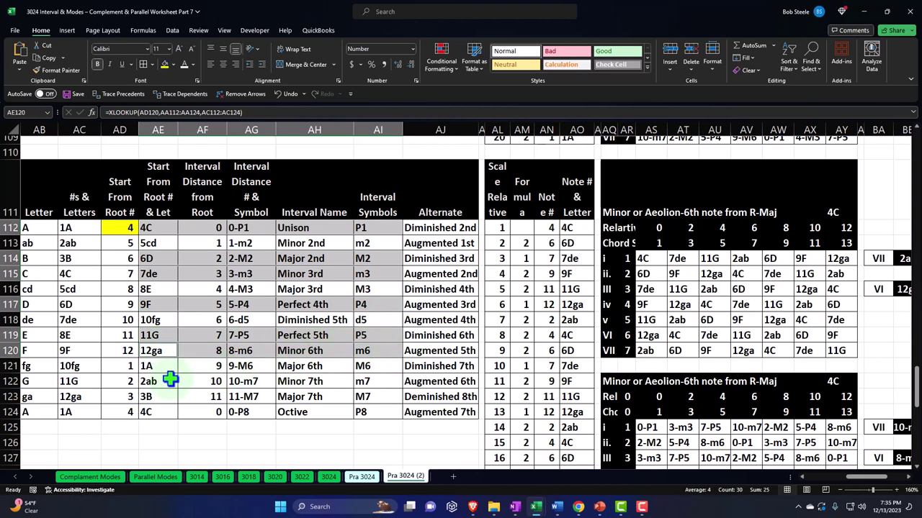
pyautogui.keyDown('ctrl'); pyautogui.moveTo(162, 380); pyautogui.dragTo(392, 382); pyautogui.keyUp('ctrl')
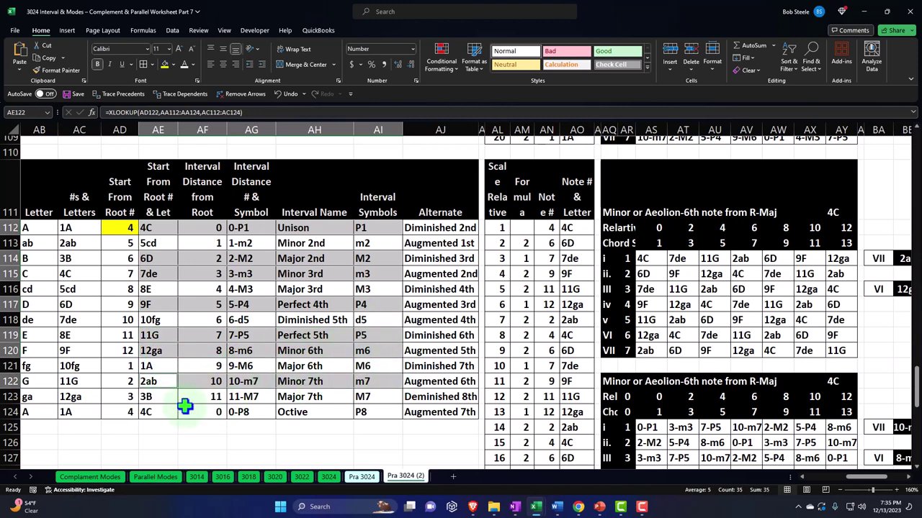
pyautogui.keyDown('ctrl'); pyautogui.moveTo(162, 412); pyautogui.dragTo(382, 412); pyautogui.keyUp('ctrl')
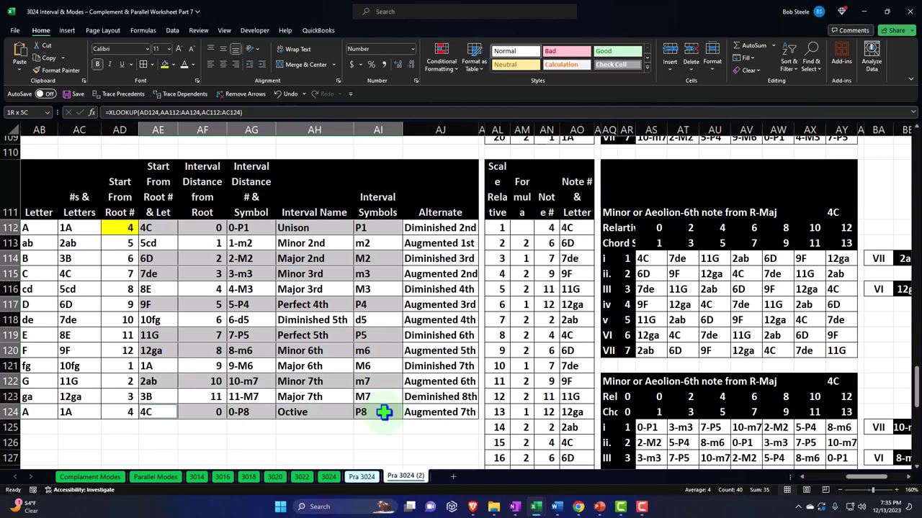
pyautogui.click(165, 64)
# Highlight the Locian table's Unison, Minor 2nd, Minor 3rd, Perfect 4th, Diminished 5th, Minor 6th, Minor 7th and Octive rows in yellow across AE:AI.
pyautogui.scroll(-2, 269, 260)
pyautogui.scroll(-5, 271, 270)
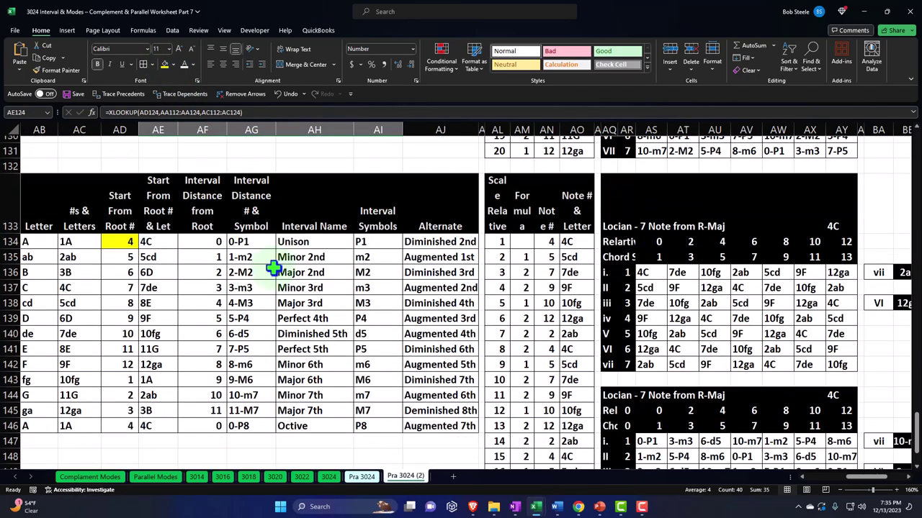
pyautogui.click(158, 242)
pyautogui.moveTo(158, 241); pyautogui.dragTo(366, 240)
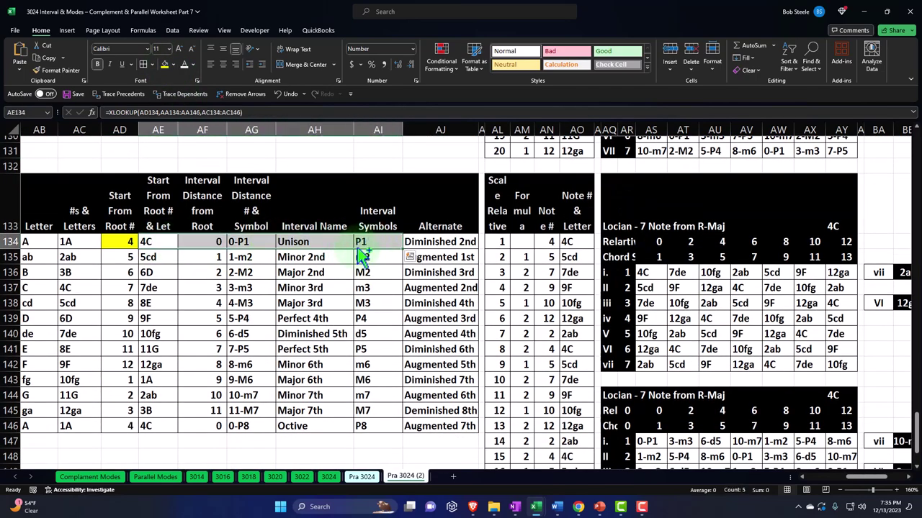
pyautogui.keyDown('ctrl'); pyautogui.moveTo(159, 257); pyautogui.dragTo(356, 256); pyautogui.keyUp('ctrl')
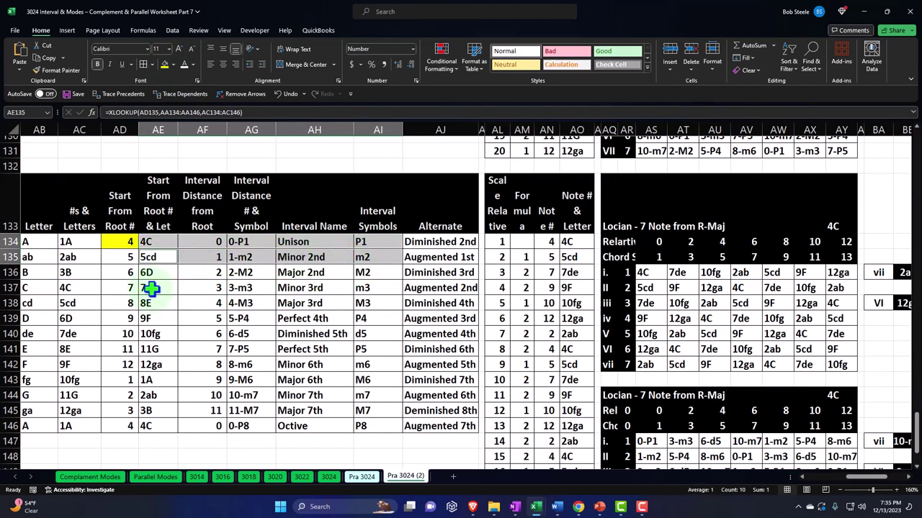
pyautogui.keyDown('ctrl'); pyautogui.moveTo(152, 288); pyautogui.dragTo(378, 286); pyautogui.keyUp('ctrl')
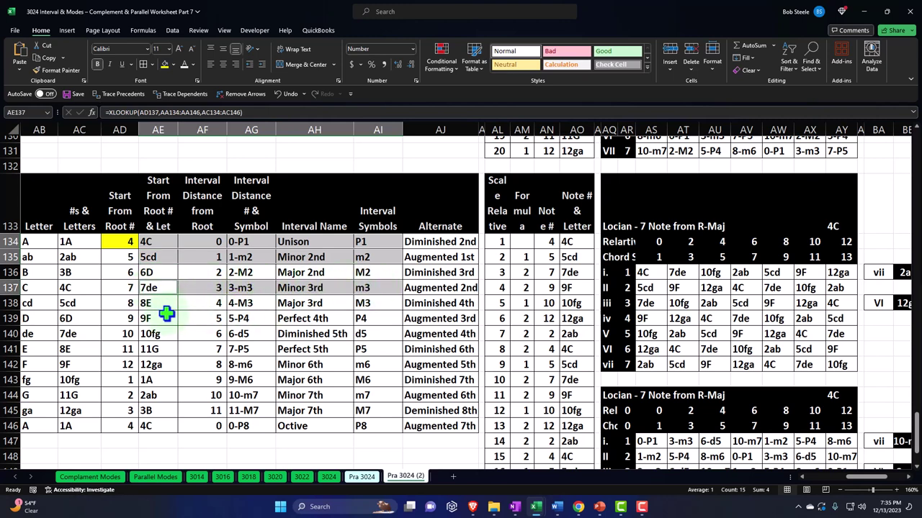
pyautogui.keyDown('ctrl'); pyautogui.moveTo(153, 318); pyautogui.dragTo(377, 318); pyautogui.keyUp('ctrl')
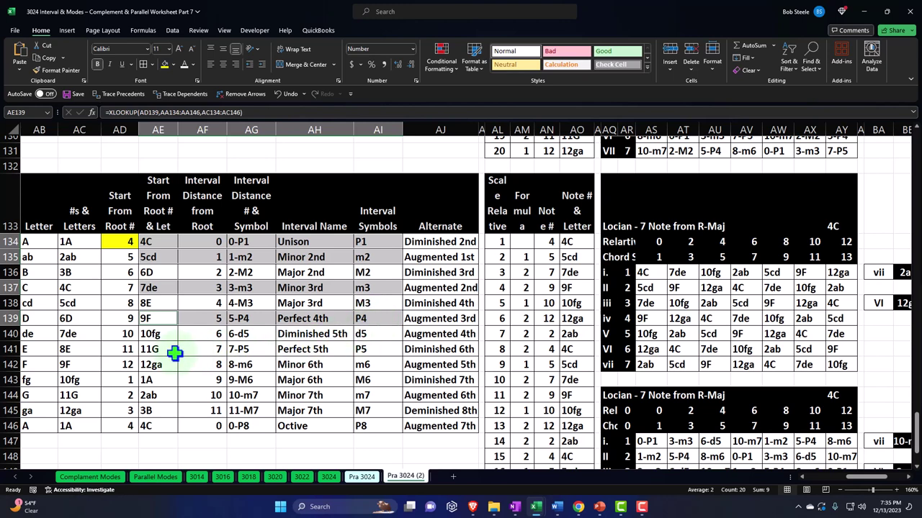
pyautogui.keyDown('ctrl'); pyautogui.moveTo(154, 334); pyautogui.dragTo(372, 331); pyautogui.keyUp('ctrl')
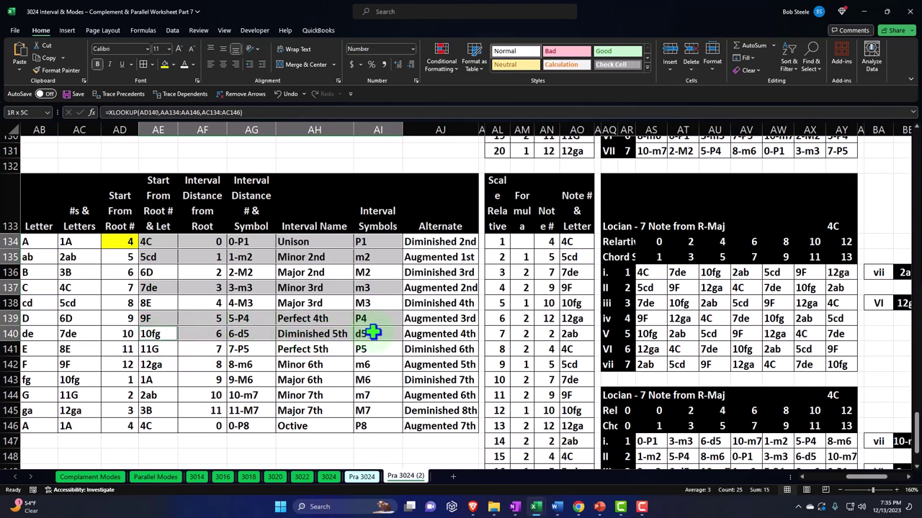
pyautogui.keyDown('ctrl'); pyautogui.moveTo(155, 364); pyautogui.dragTo(361, 364); pyautogui.keyUp('ctrl')
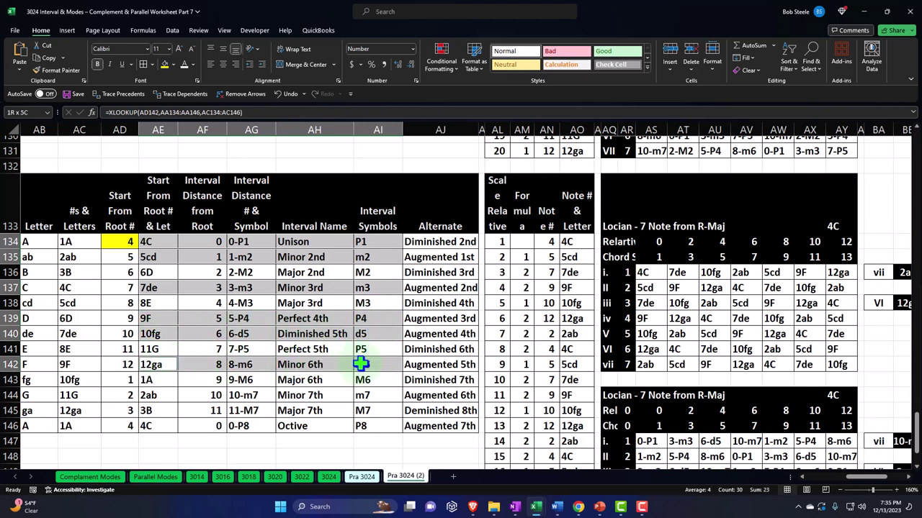
pyautogui.keyDown('ctrl'); pyautogui.moveTo(154, 396); pyautogui.dragTo(363, 394); pyautogui.keyUp('ctrl')
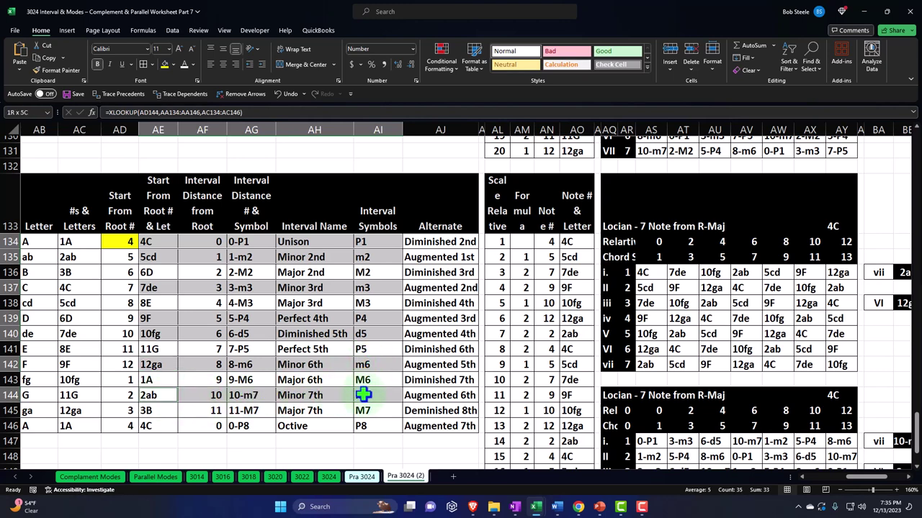
pyautogui.keyDown('ctrl'); pyautogui.moveTo(155, 425); pyautogui.dragTo(362, 425); pyautogui.keyUp('ctrl')
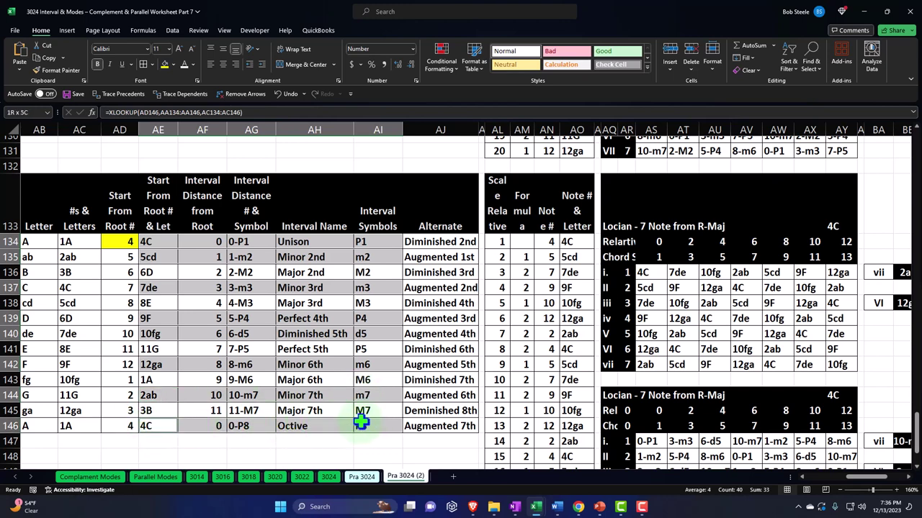
pyautogui.click(164, 63)
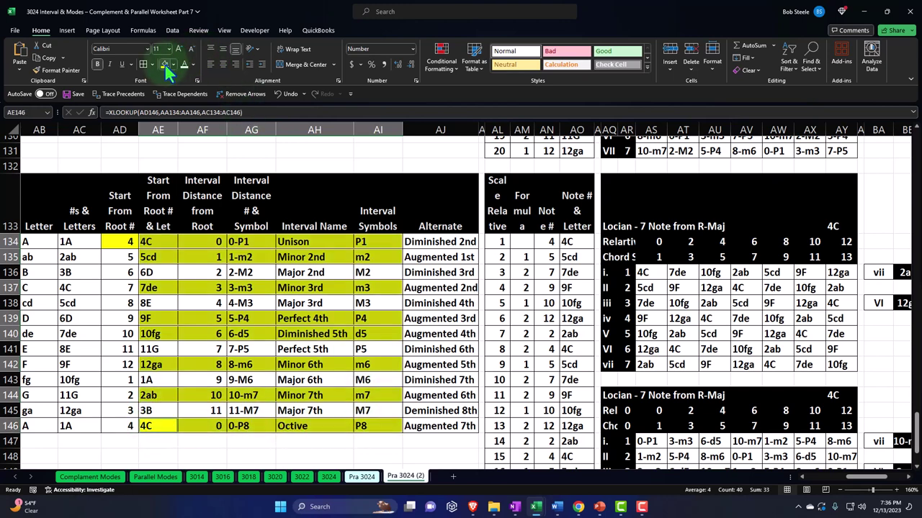
# Check the Locian table's highlighted notes in column AE from Unison through Minor 6th, and save the workbook.
pyautogui.click(169, 241)
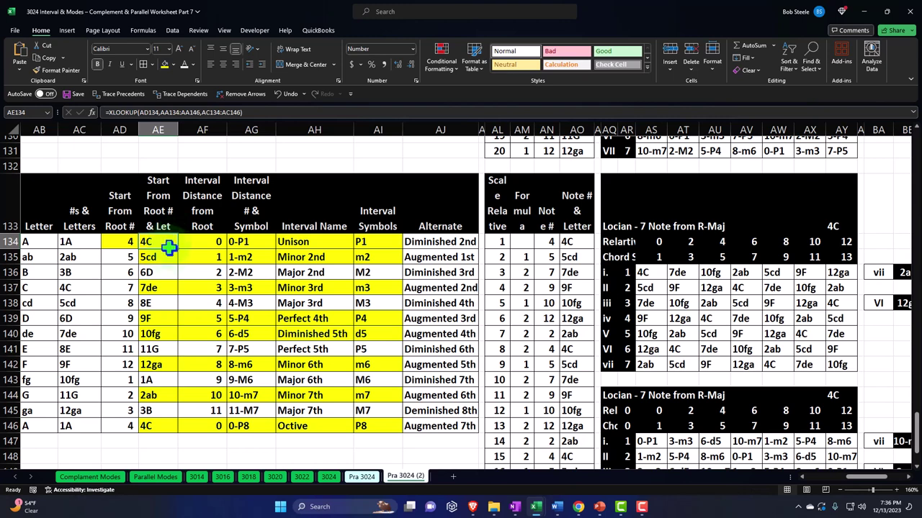
pyautogui.click(167, 257)
pyautogui.click(165, 289)
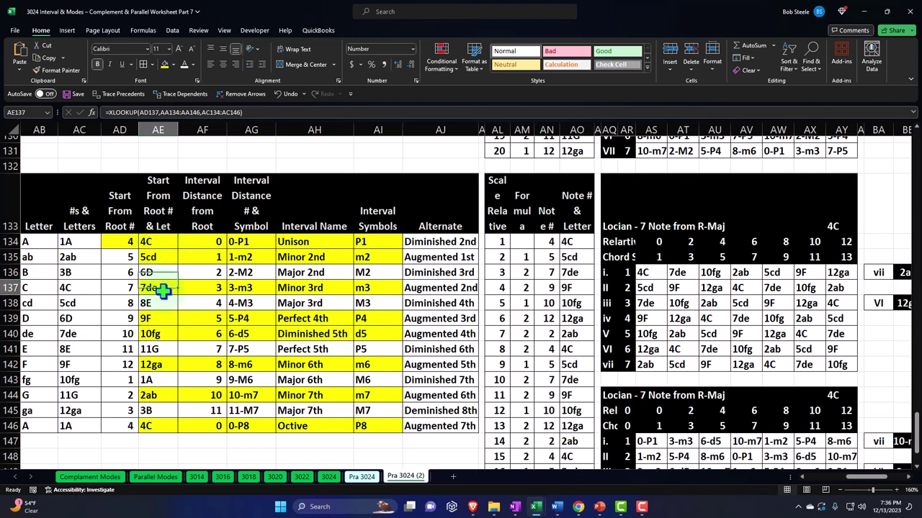
pyautogui.click(159, 319)
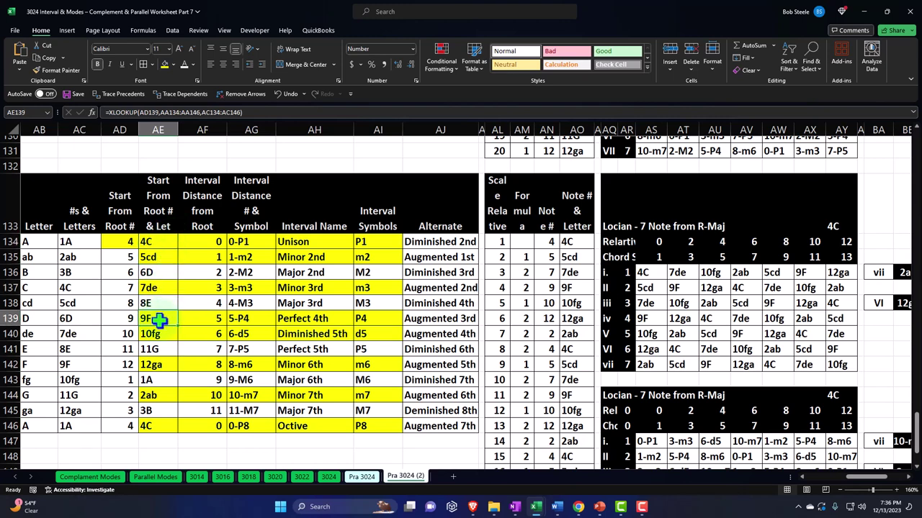
pyautogui.click(160, 334)
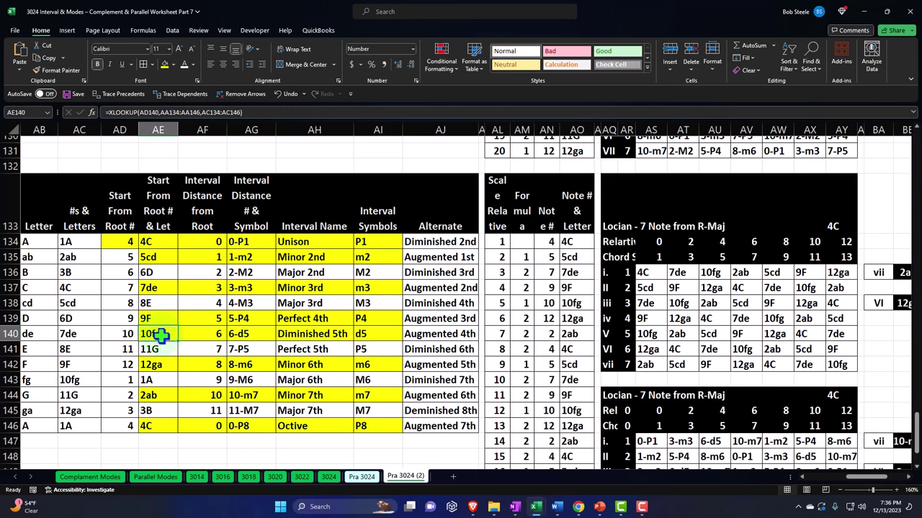
pyautogui.click(166, 364)
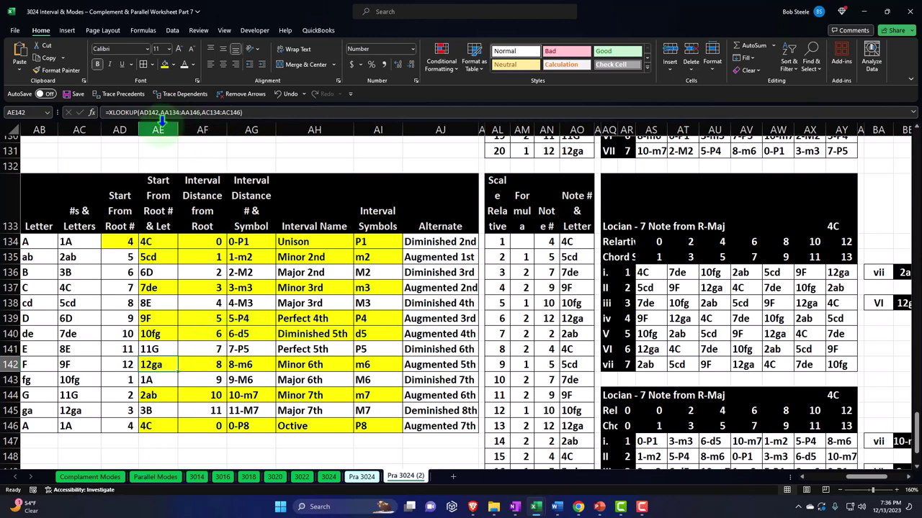
pyautogui.click(74, 93)
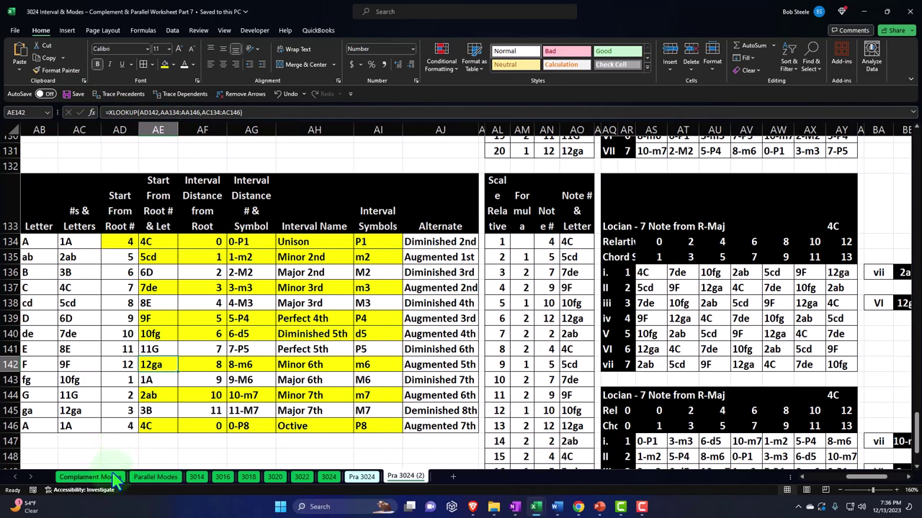
# Examine the seven-note mode circle on the Complament Modes sheet, including the Dorian block's 0-P1 interval cell.
pyautogui.click(90, 476)
pyautogui.click(563, 188)
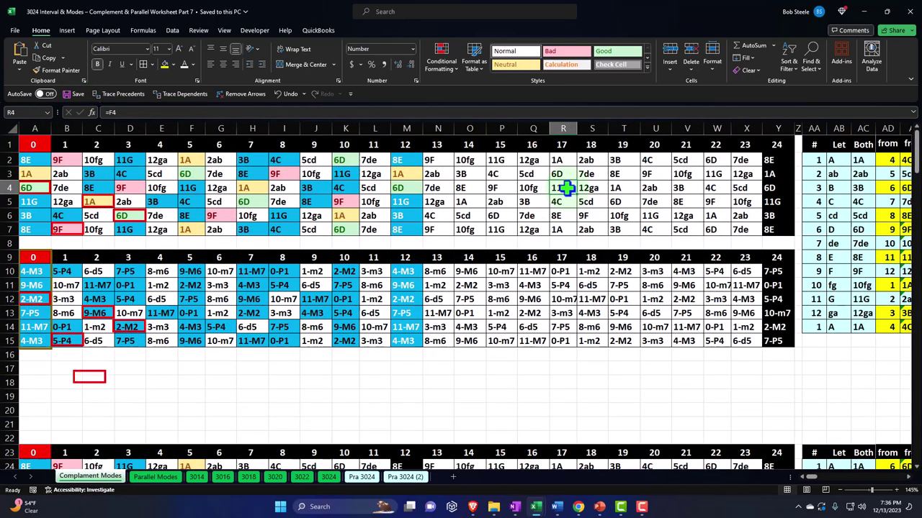
pyautogui.press('Right')
pyautogui.press('Right')
pyautogui.press('Right')
pyautogui.press('Right')
pyautogui.press('Right')
pyautogui.press('Right')
pyautogui.press('Right')
pyautogui.press('Right')
pyautogui.press('Right')
pyautogui.press('Right')
pyautogui.press('Right')
pyautogui.press('Right')
pyautogui.press('Right')
pyautogui.press('Right')
pyautogui.press('Right')
pyautogui.press('Right')
pyautogui.press('Right')
pyautogui.press('Right')
pyautogui.press('Right')
pyautogui.press('Right')
pyautogui.press('Right')
pyautogui.press('Right')
pyautogui.press('Right')
pyautogui.press('Right')
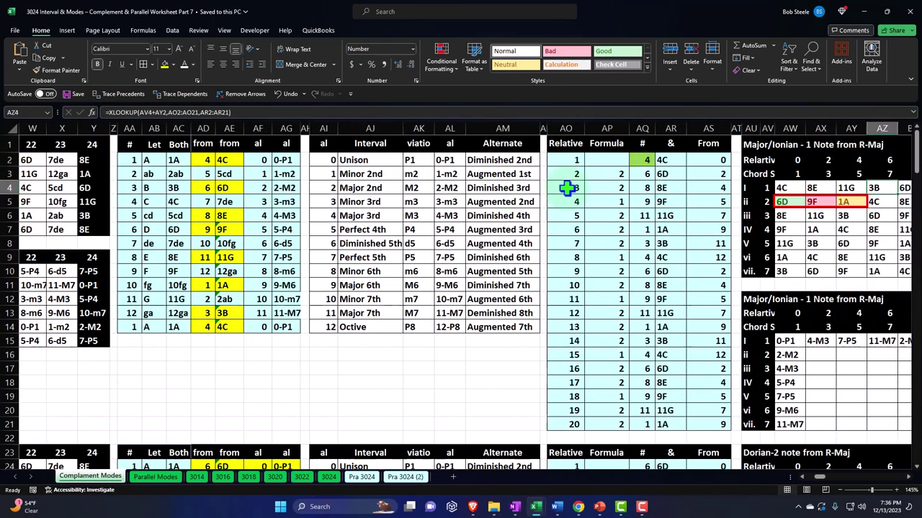
pyautogui.press('Right')
pyautogui.press('Right')
pyautogui.press('Right')
pyautogui.press('Right')
pyautogui.press('Right')
pyautogui.press('Right')
pyautogui.press('Right')
pyautogui.press('Right')
pyautogui.press('Right')
pyautogui.press('Right')
pyautogui.press('Right')
pyautogui.press('Right')
pyautogui.press('Right')
pyautogui.press('Right')
pyautogui.press('Right')
pyautogui.press('Right')
pyautogui.press('Right')
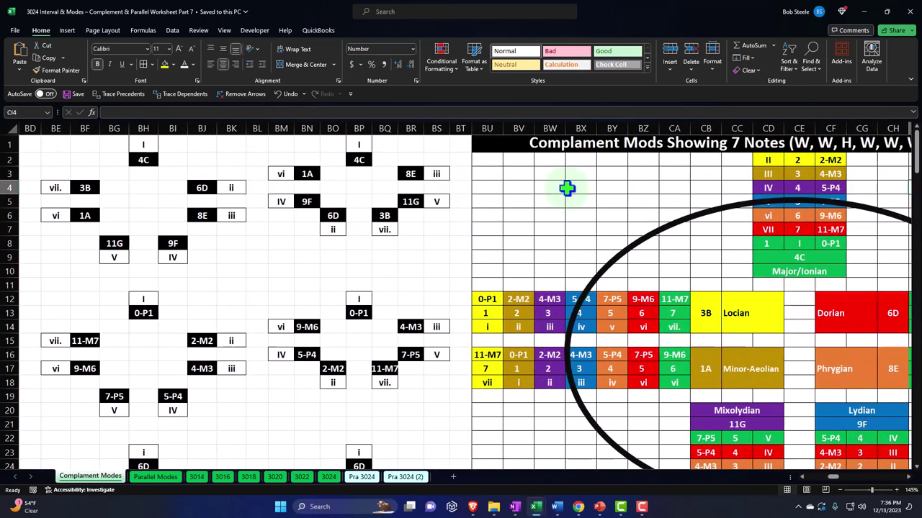
pyautogui.press('Right')
pyautogui.press('Right')
pyautogui.press('Right')
pyautogui.press('Right')
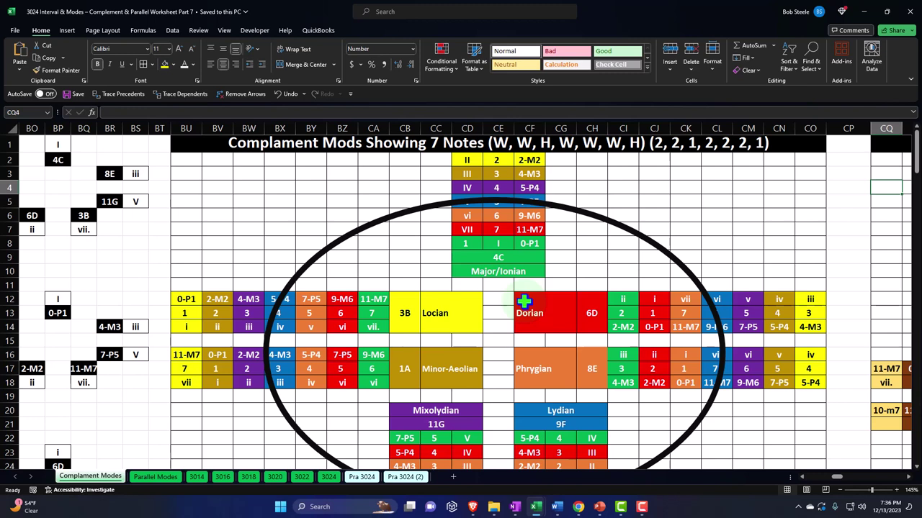
pyautogui.click(653, 326)
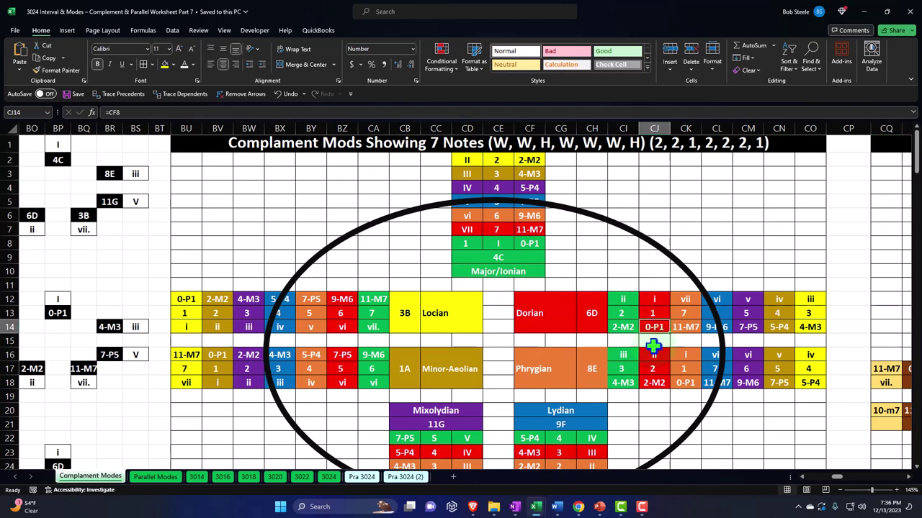